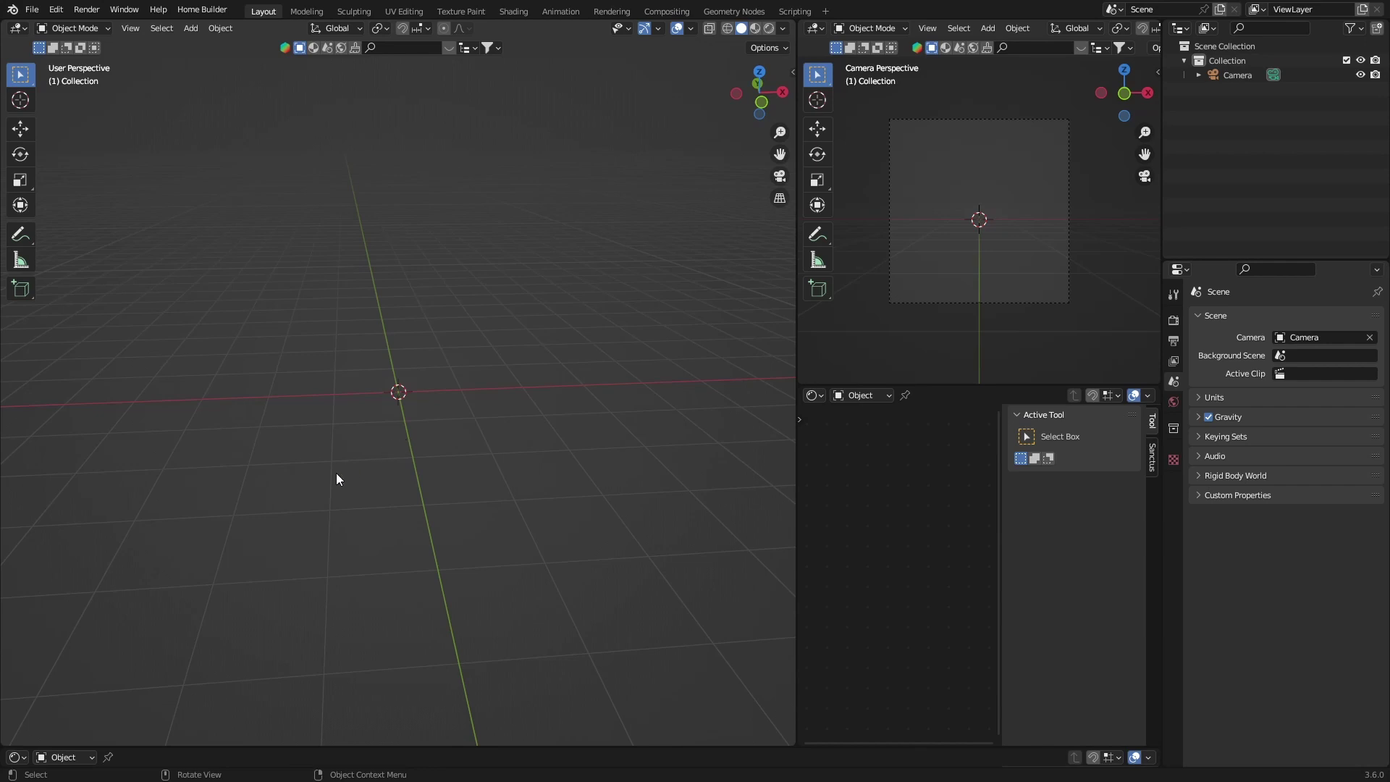
Ask ChatGPT to 'write a python code to create 100 cubes in blender'.
{"action": "mouse_move", "coordinate": [336, 472]}
{"action": "middle_mouse_down"}
{"action": "mouse_move", "coordinate": [502, 412]}
{"action": "mouse_move", "coordinate": [304, 468]}
{"action": "mouse_move", "coordinate": [360, 444]}
{"action": "mouse_move", "coordinate": [349, 450]}
{"action": "middle_mouse_up"}
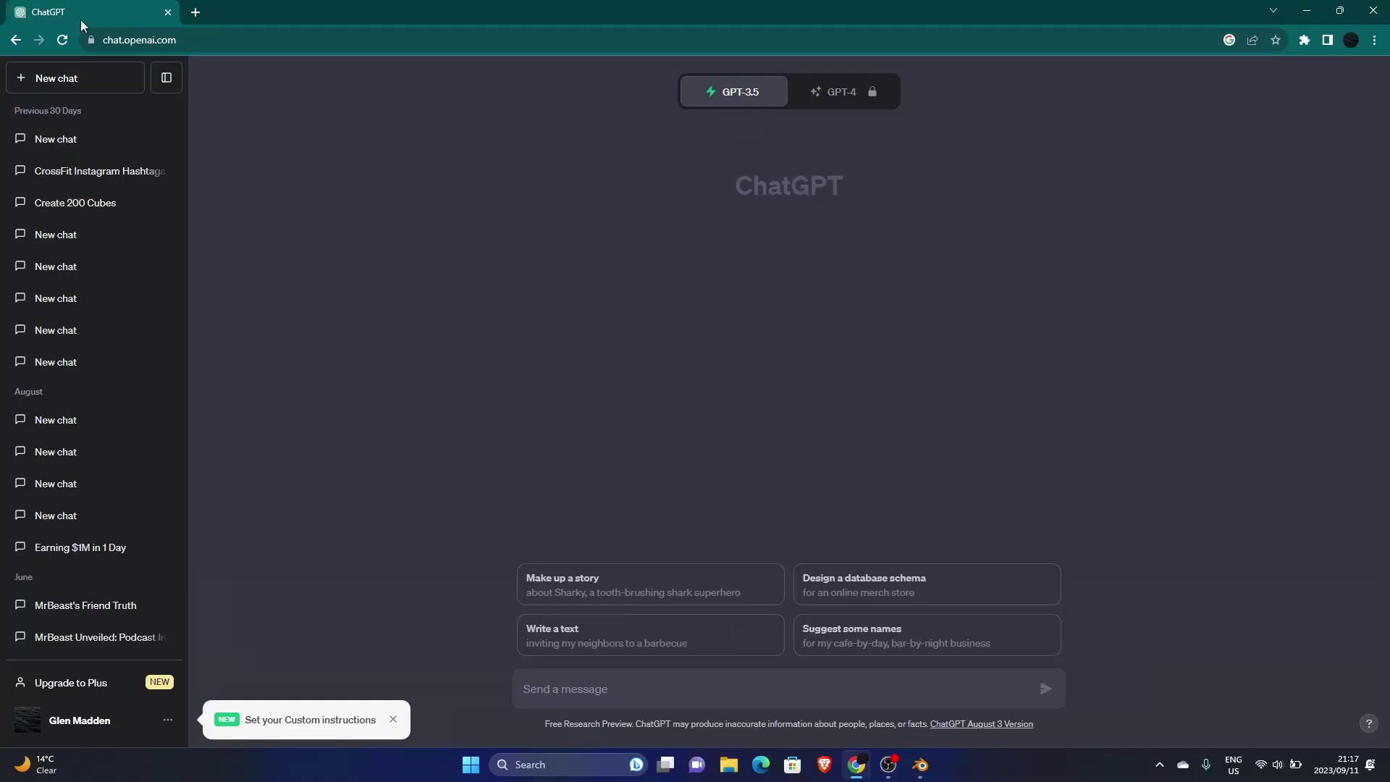
{"action": "left_click", "coordinate": [551, 689]}
{"action": "type", "text": "writ"}
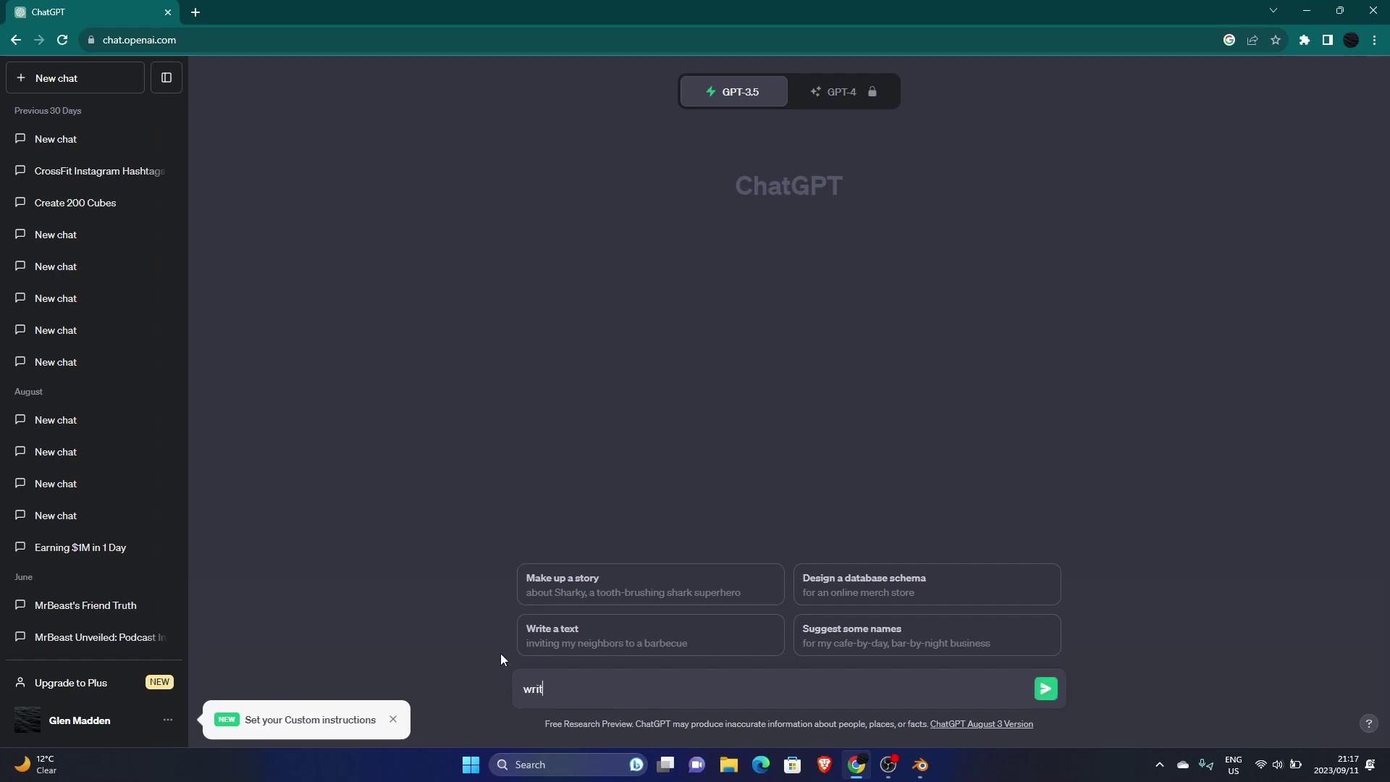
{"action": "type", "text": "e a python code to create 100 "}
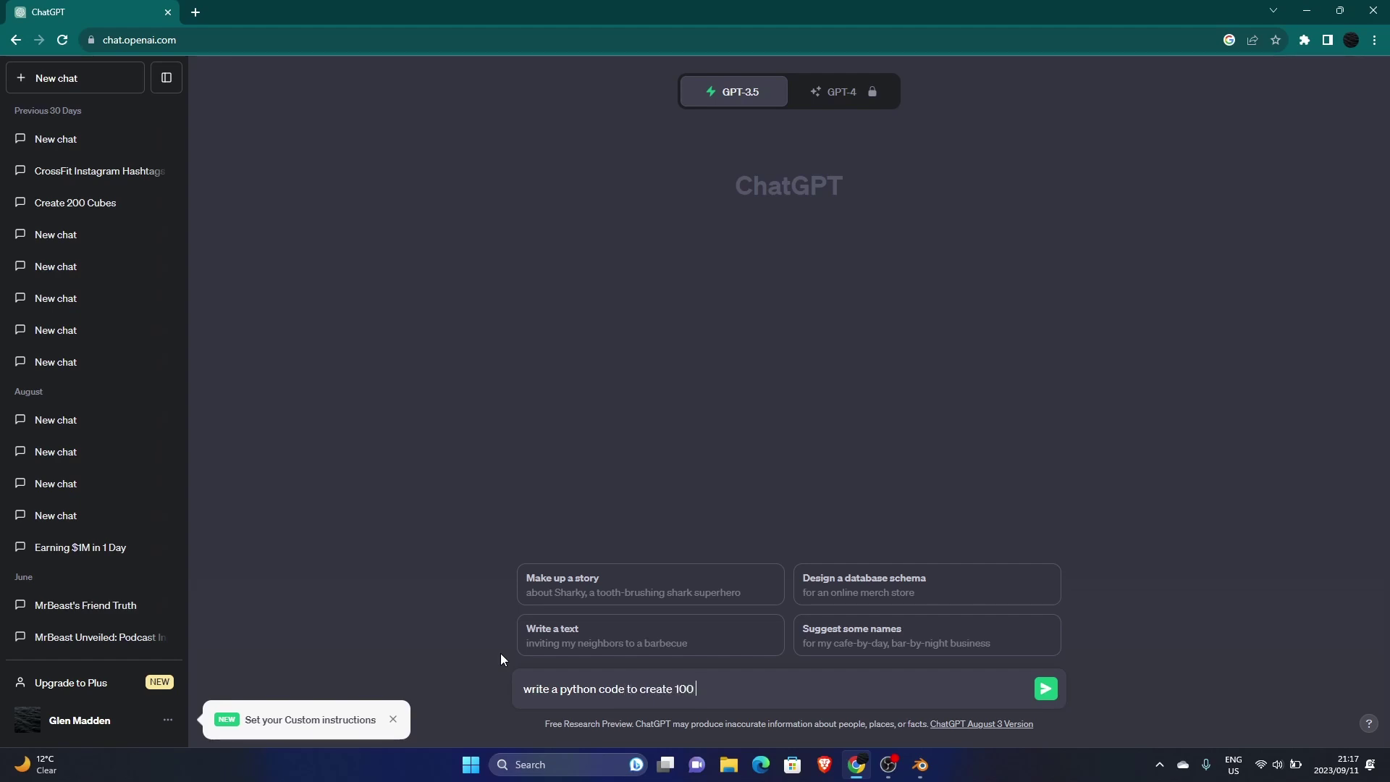
{"action": "type", "text": "cubes in blender"}
{"action": "left_click", "coordinate": [1043, 689]}
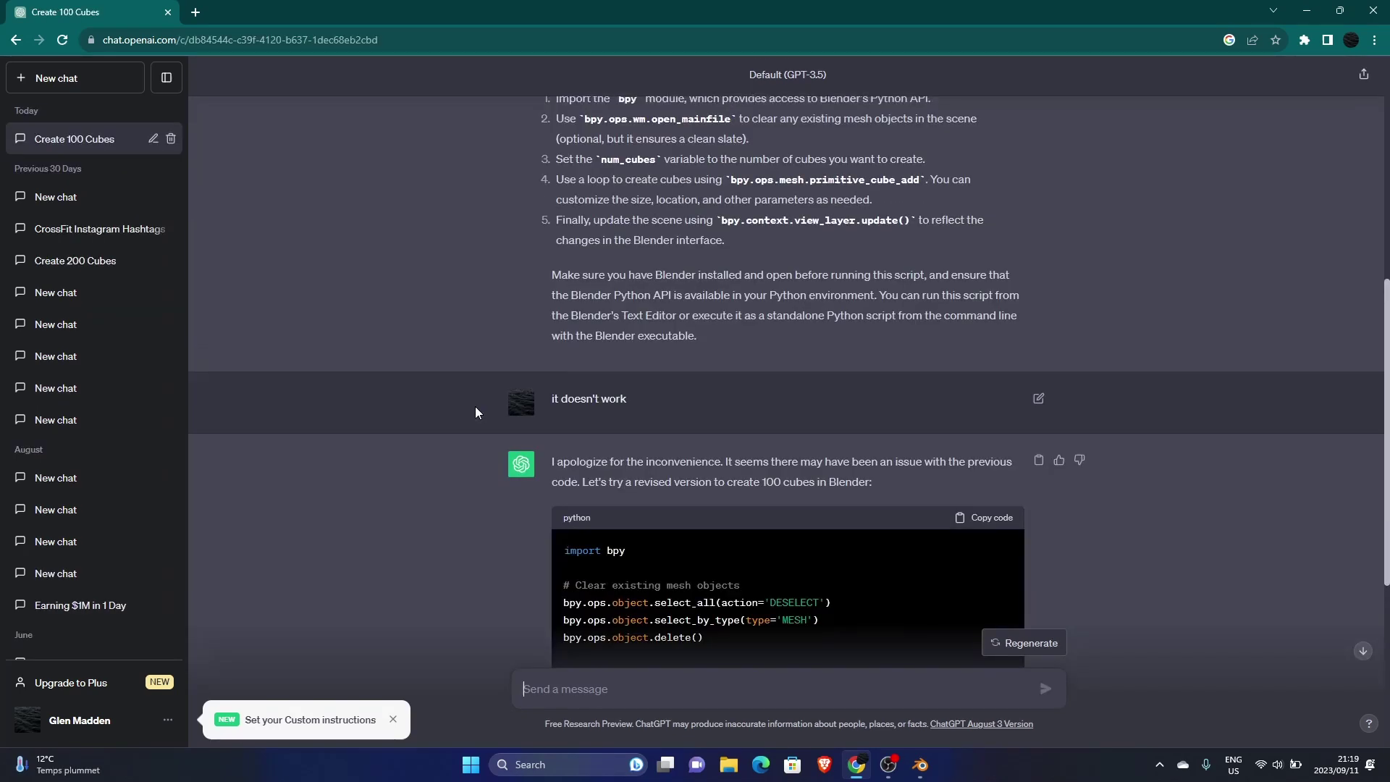
Select and copy the returned 100-cube Python script.
{"action": "scroll", "coordinate": [475, 407], "scroll_direction": "up", "scroll_amount": 5}
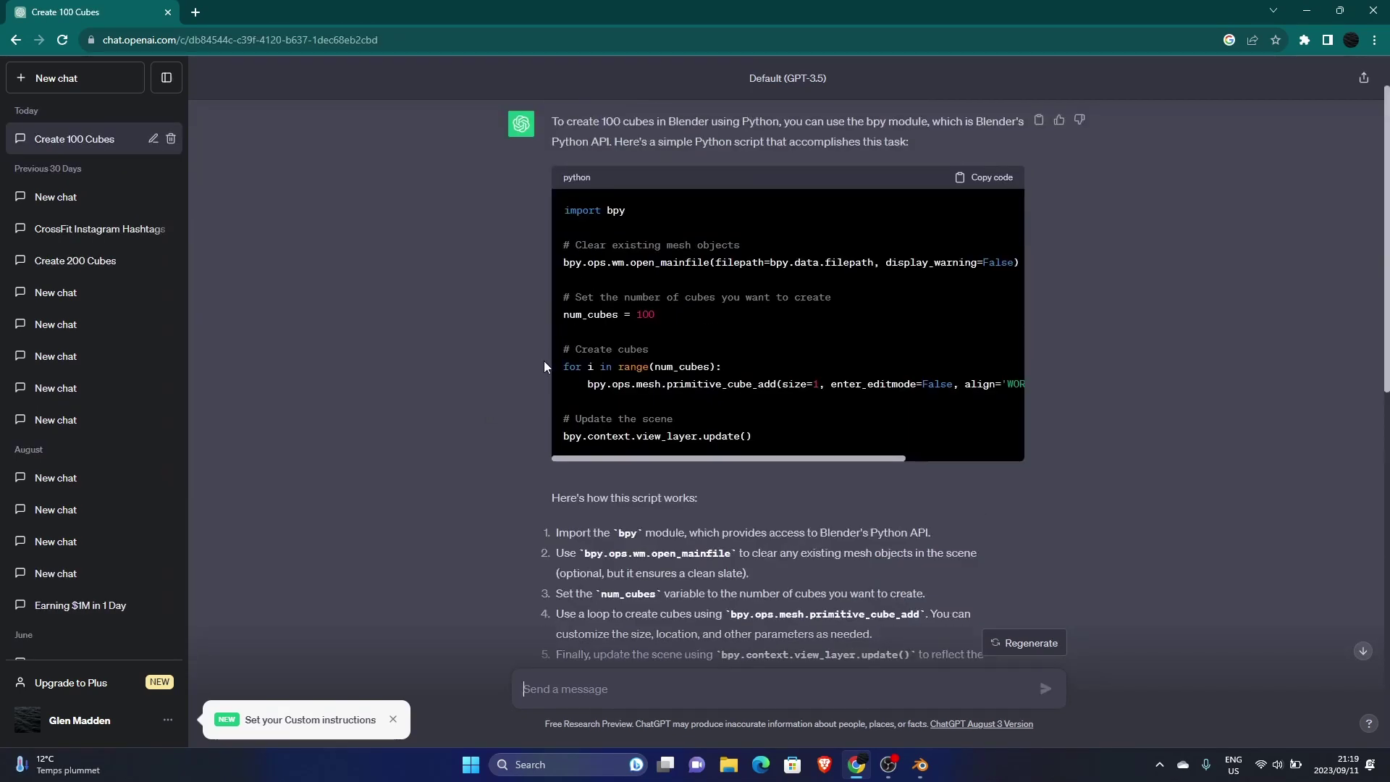
{"action": "left_click_drag", "start_coordinate": [753, 436], "coordinate": [567, 214]}
{"action": "right_click", "coordinate": [567, 214]}
{"action": "left_click", "coordinate": [585, 228]}
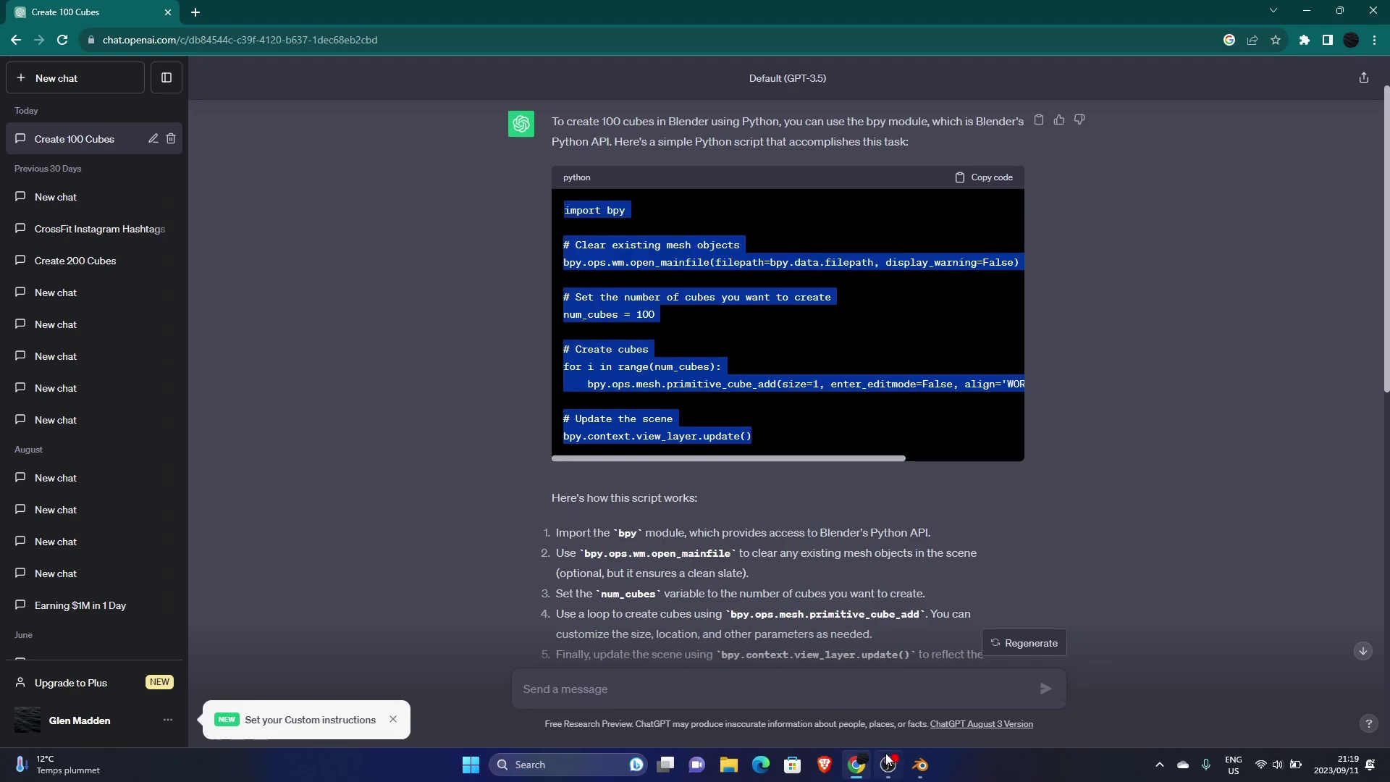
Paste the script into a new Blender text, run it, and unlink it after the TypeError.
{"action": "left_click", "coordinate": [922, 768]}
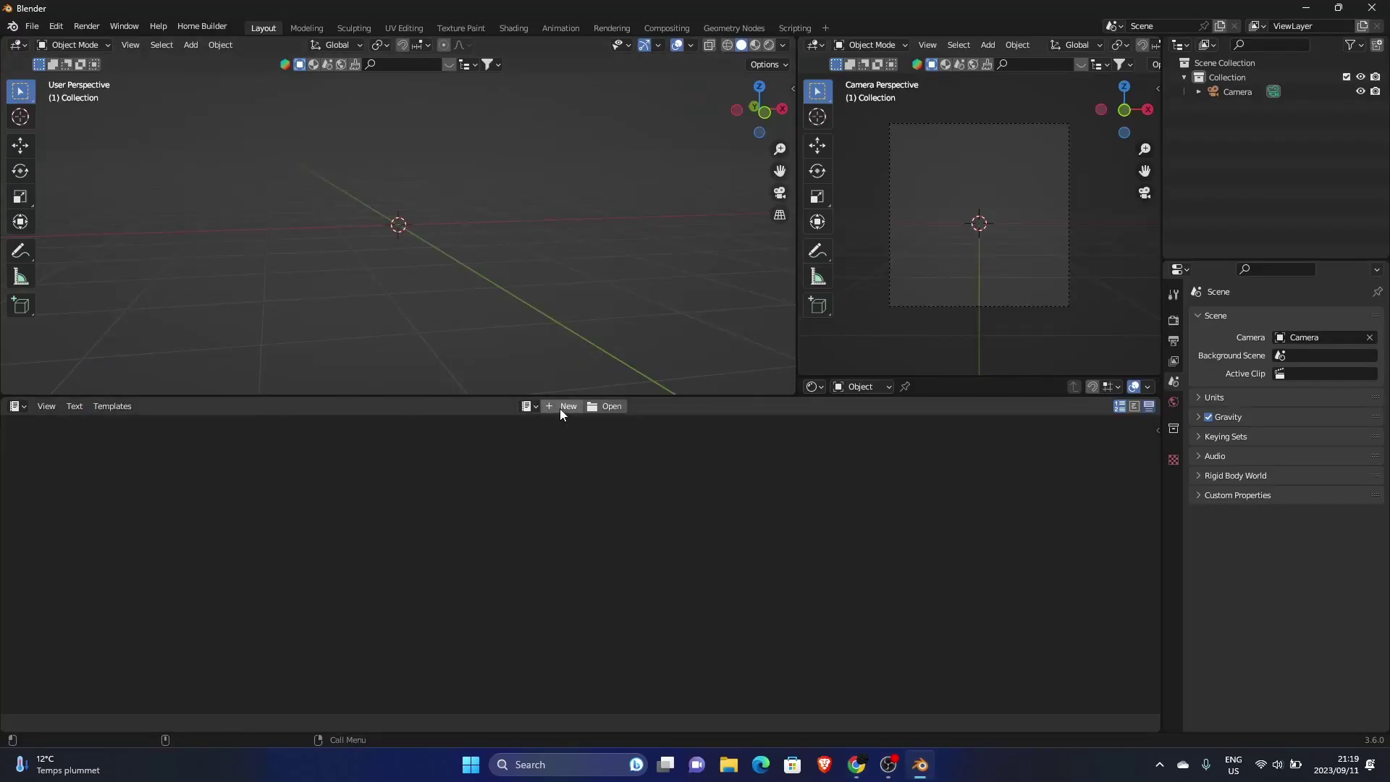
{"action": "left_click", "coordinate": [565, 407]}
{"action": "right_click", "coordinate": [47, 430]}
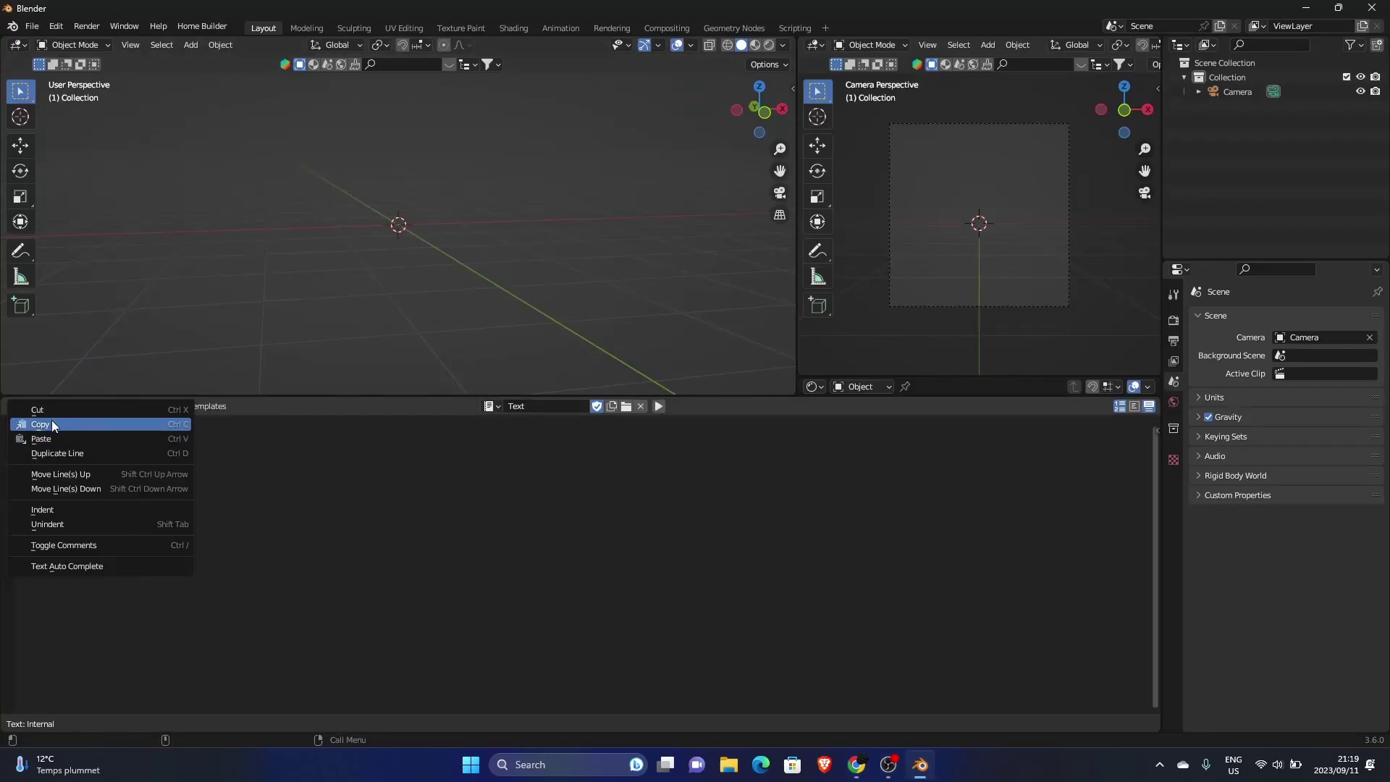
{"action": "left_click", "coordinate": [80, 438]}
{"action": "left_click", "coordinate": [659, 407]}
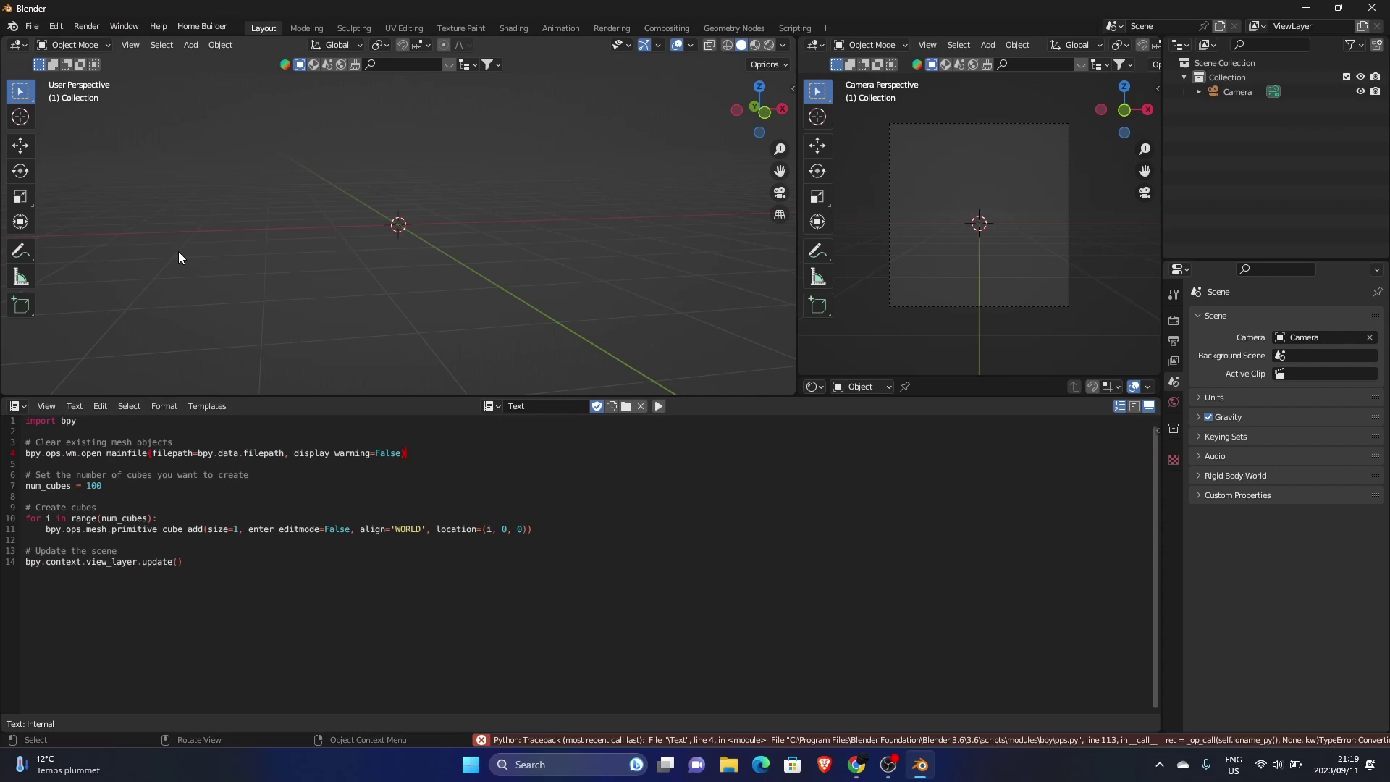
{"action": "left_click", "coordinate": [641, 406]}
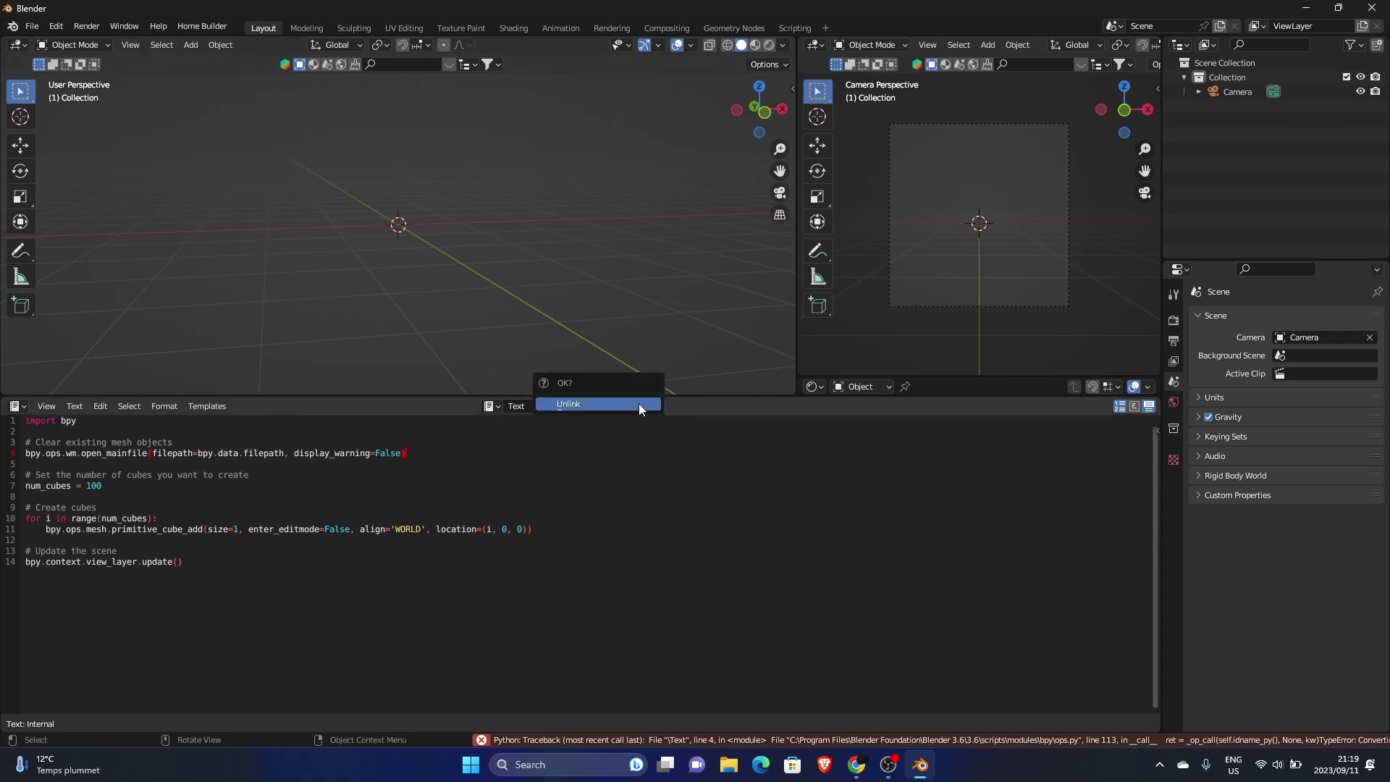
{"action": "left_click", "coordinate": [588, 402]}
Copy ChatGPT's revised script that deletes existing meshes before creating 100 cubes.
{"action": "left_click", "coordinate": [855, 764]}
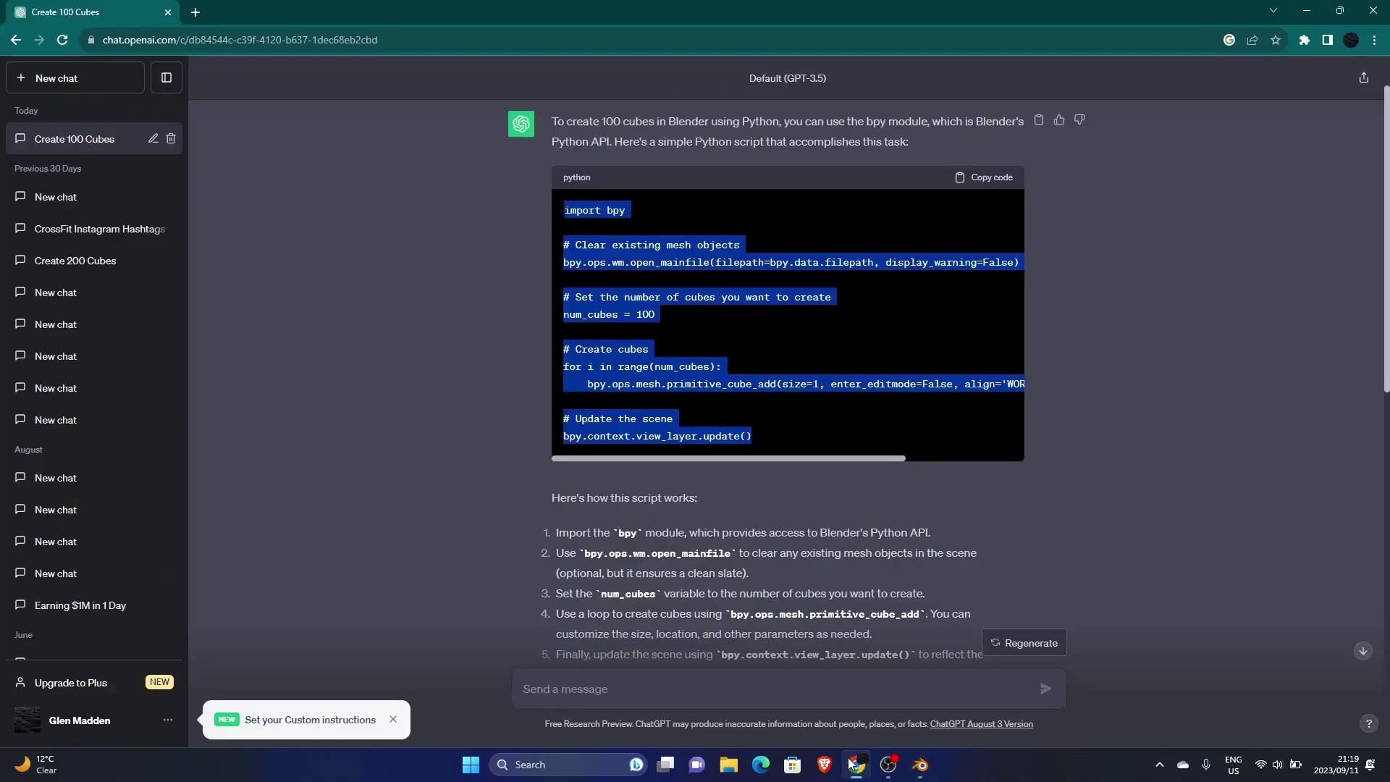
{"action": "left_click", "coordinate": [484, 519]}
{"action": "scroll", "coordinate": [484, 516], "scroll_direction": "down", "scroll_amount": 5}
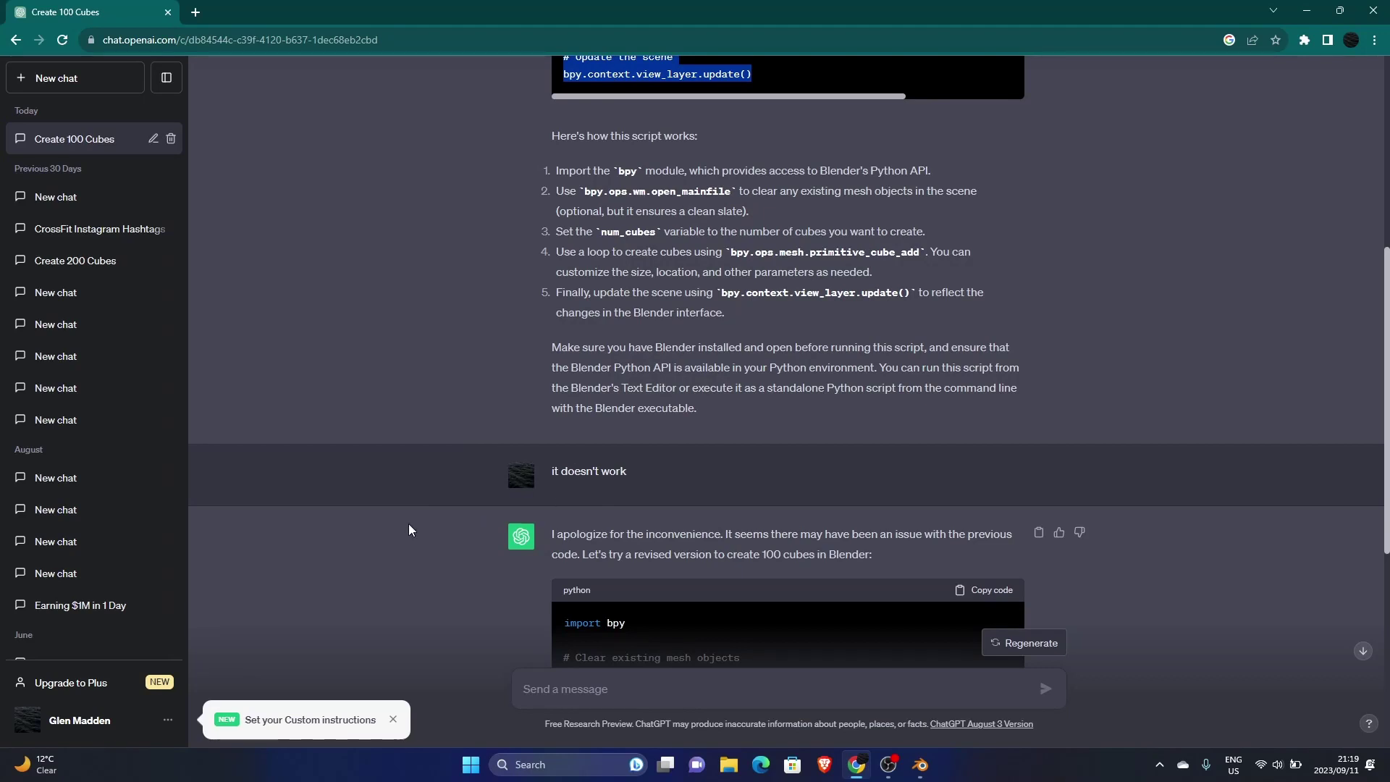
{"action": "scroll", "coordinate": [409, 523], "scroll_direction": "down", "scroll_amount": 5}
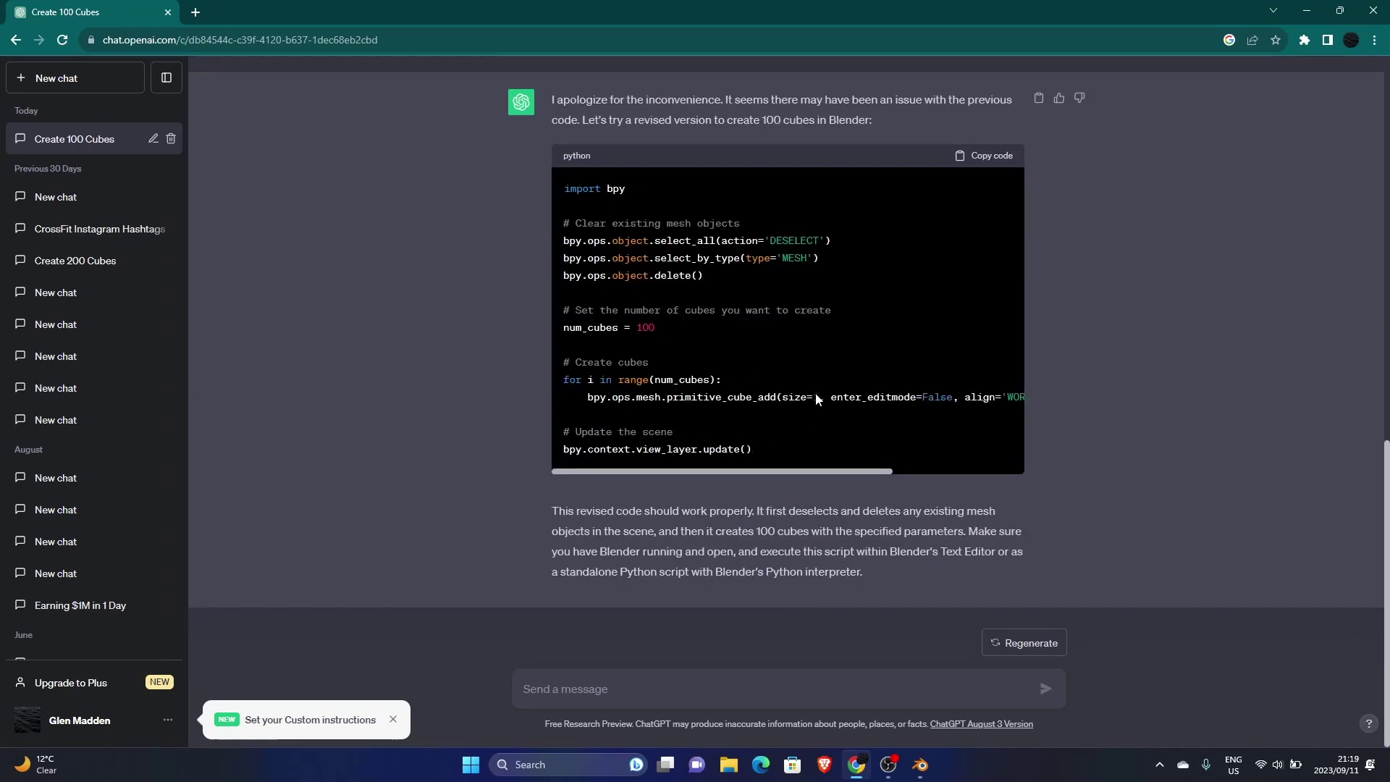
{"action": "left_click", "coordinate": [987, 156]}
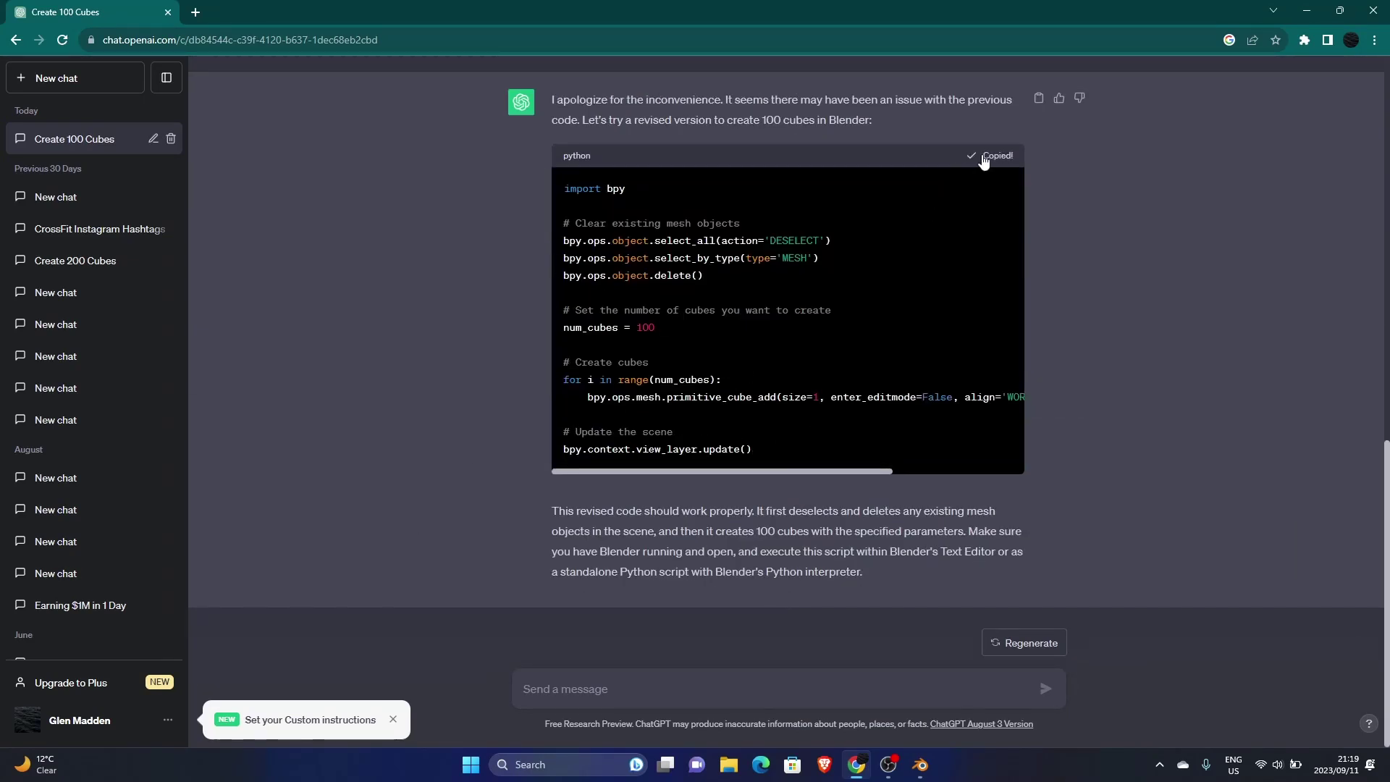
{"action": "left_click", "coordinate": [920, 764]}
In fullscreen Blender, paste the revised script into a new text and run it.
{"action": "key", "text": "alt+F11"}
{"action": "left_click", "coordinate": [564, 416]}
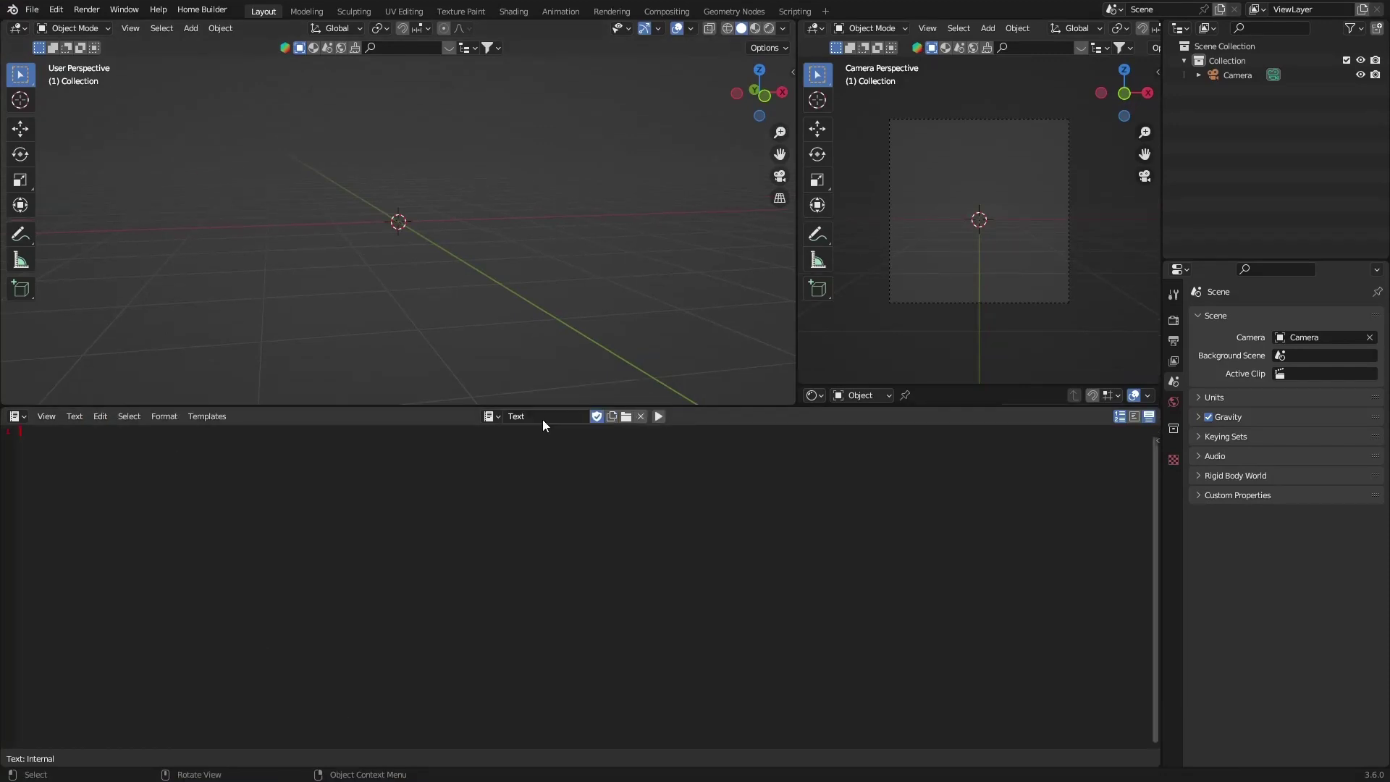
{"action": "right_click", "coordinate": [30, 431]}
{"action": "left_click", "coordinate": [43, 443]}
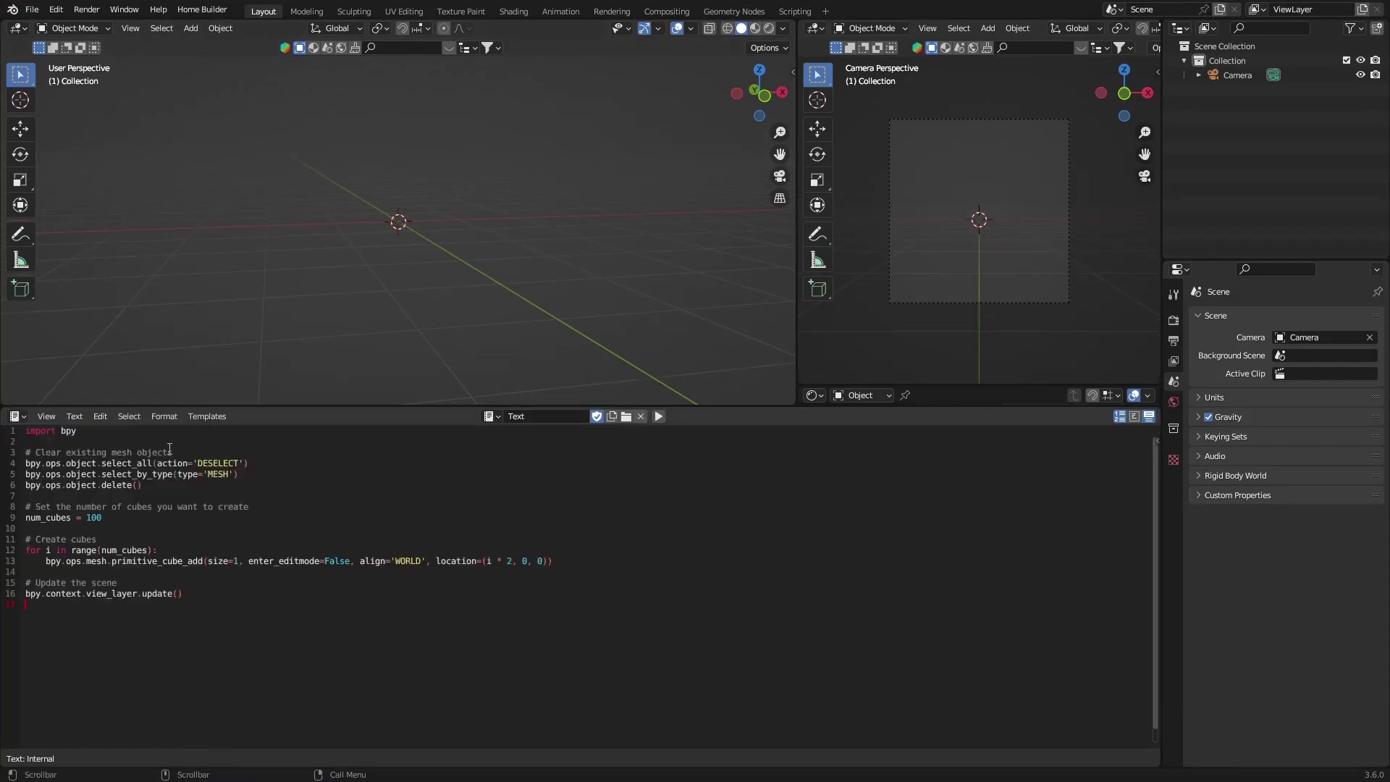
{"action": "left_click", "coordinate": [659, 417]}
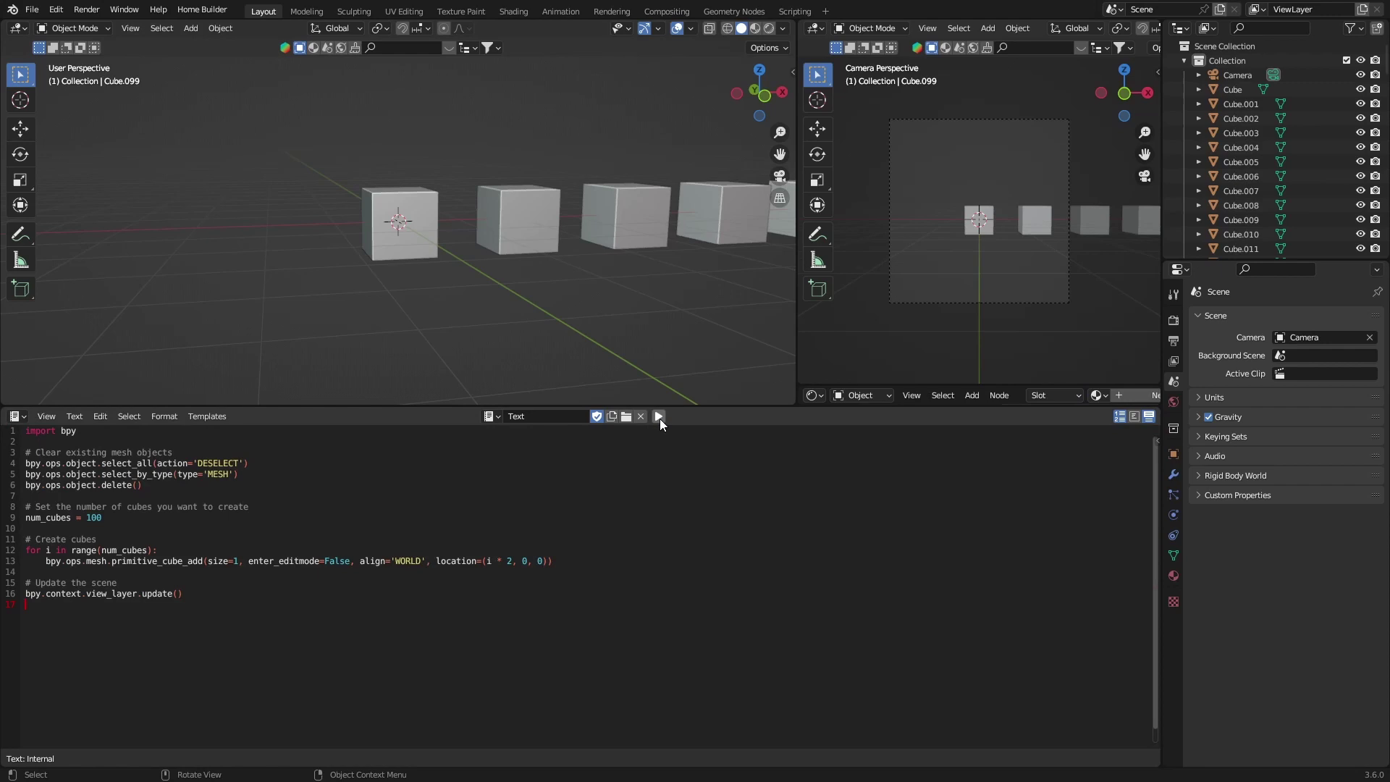
Orbit to inspect the row of 100 cubes, then exit fullscreen and return to ChatGPT.
{"action": "scroll", "coordinate": [404, 285], "scroll_direction": "down", "scroll_amount": 5}
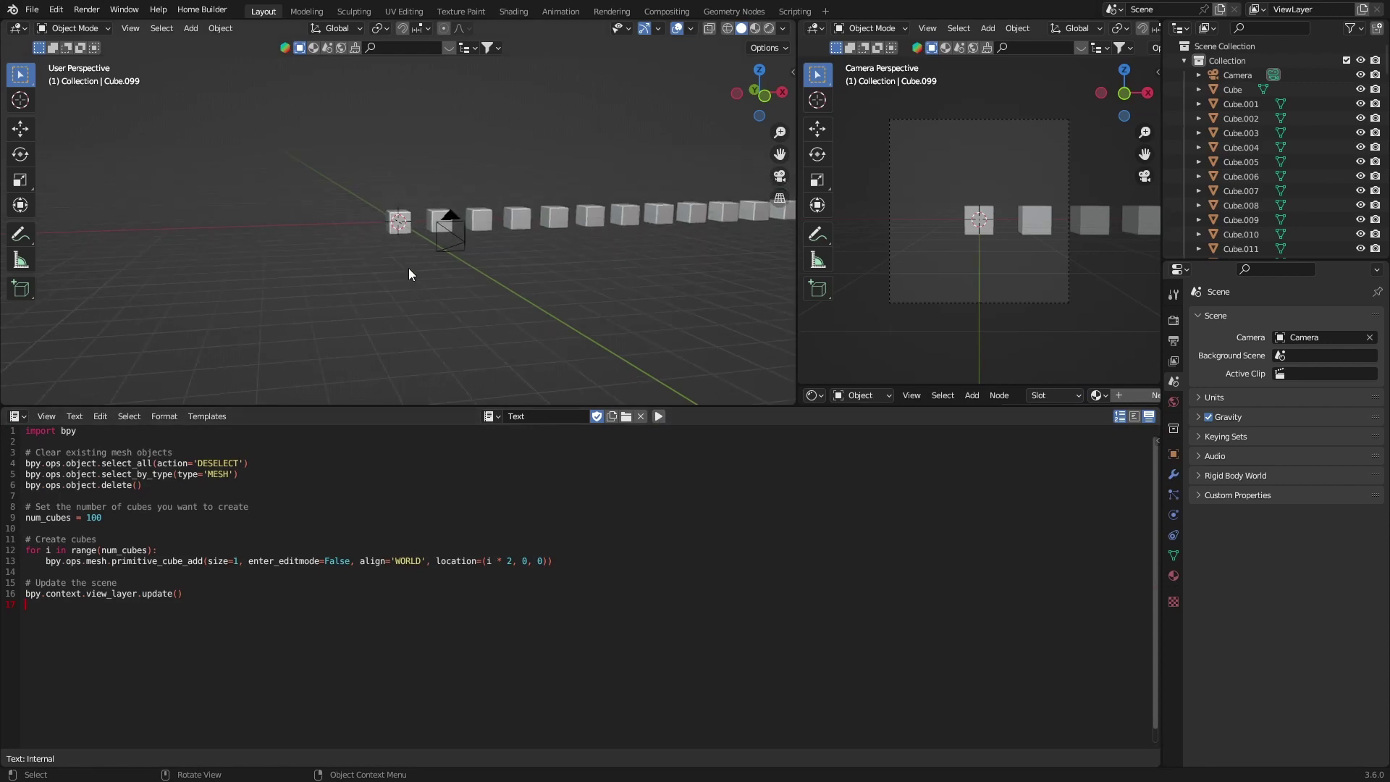
{"action": "middle_click_drag", "start_coordinate": [410, 273], "coordinate": [440, 303]}
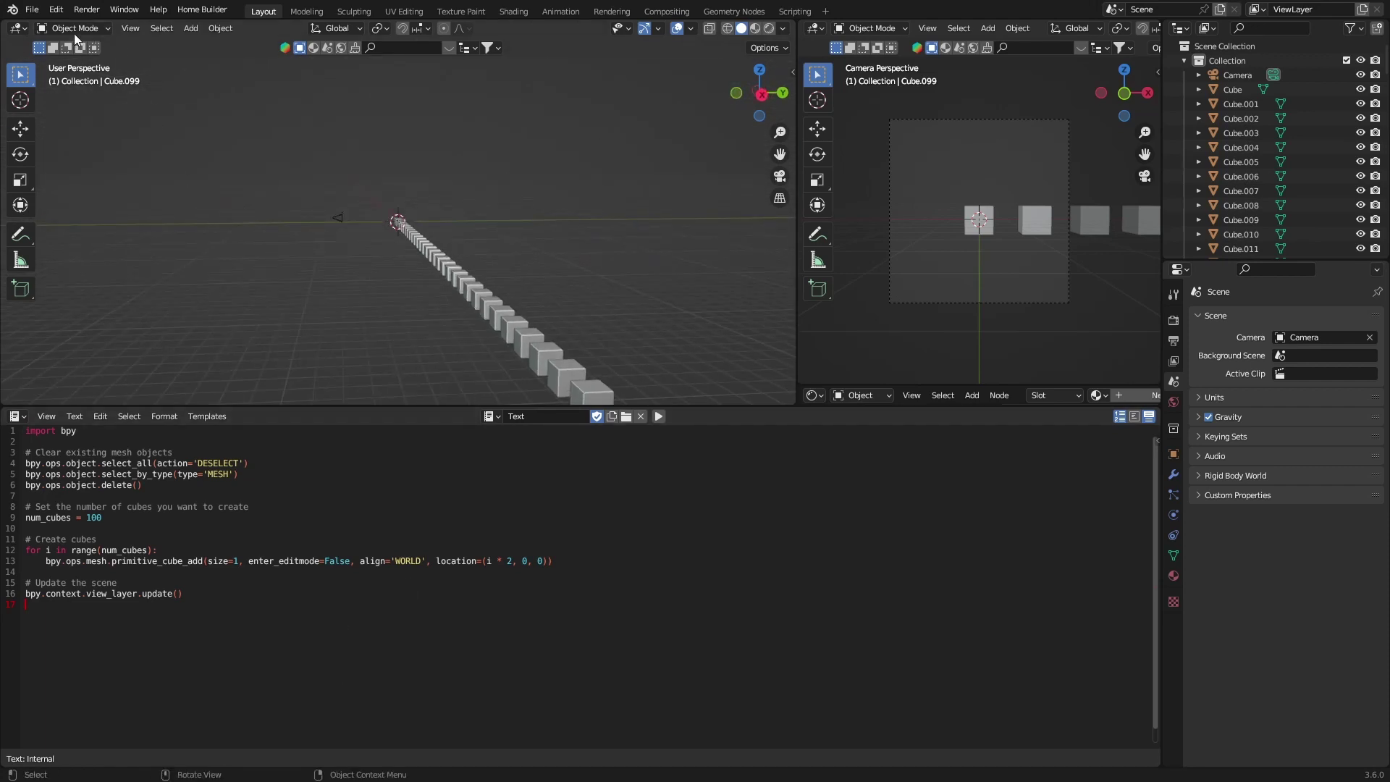
{"action": "left_click", "coordinate": [121, 15]}
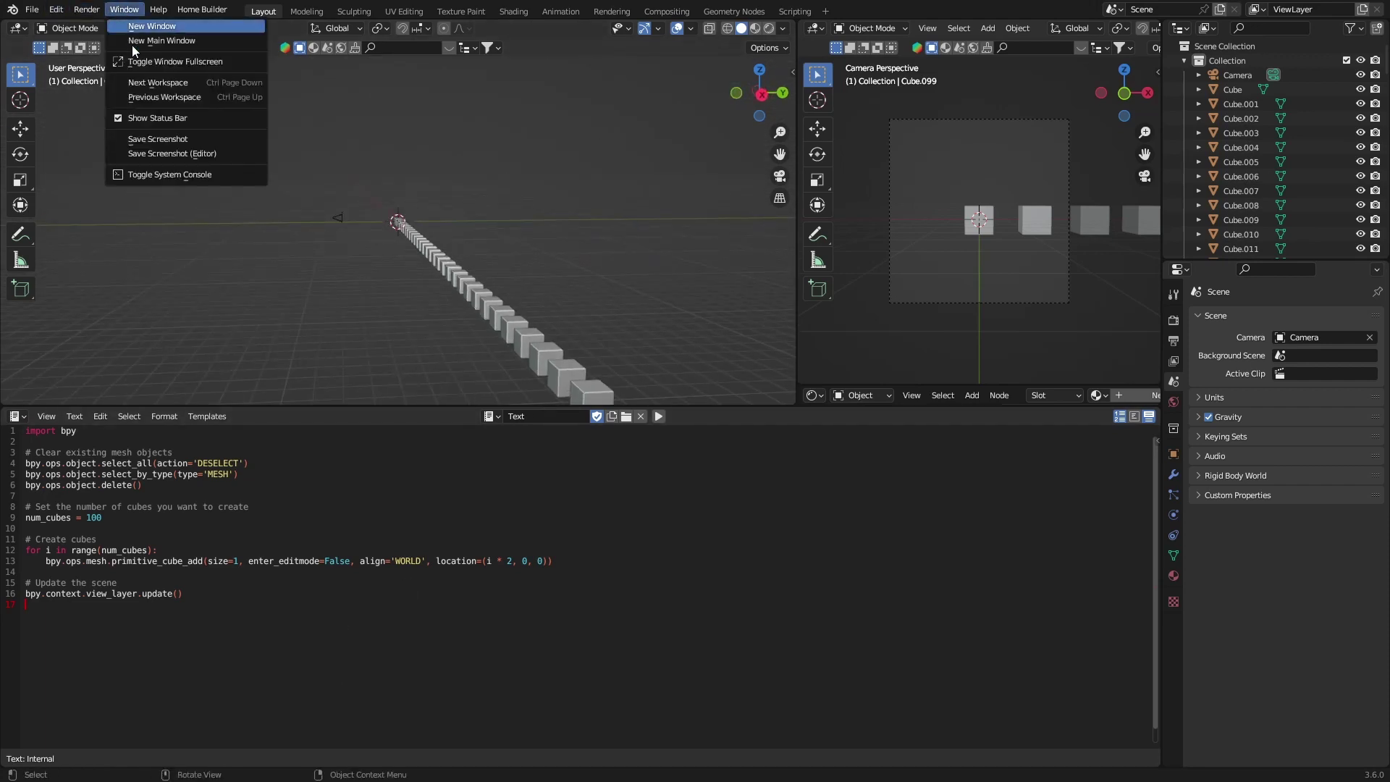
{"action": "left_click", "coordinate": [146, 75]}
{"action": "key", "text": "alt+Tab"}
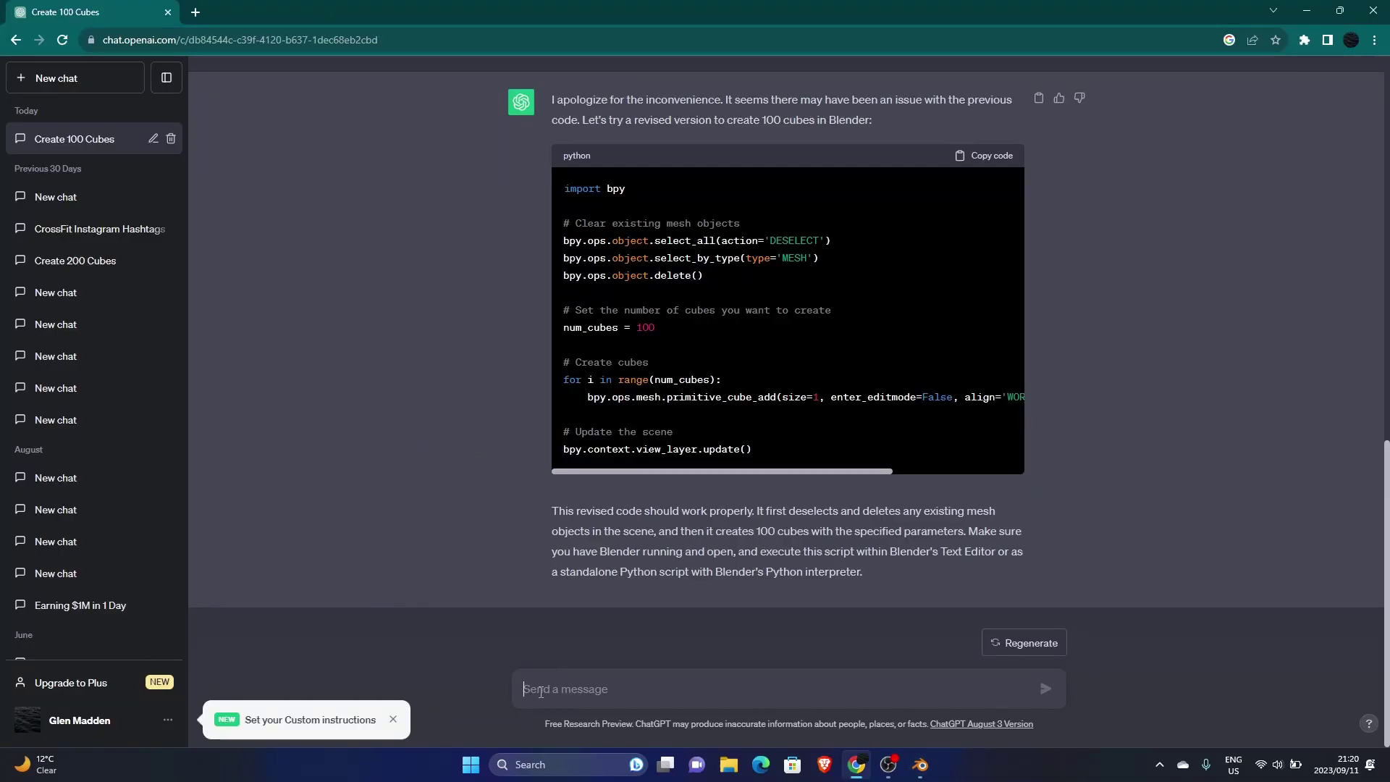
Ask ChatGPT to 'make them random' and copy the random-position cube script.
{"action": "type", "text": "make them"}
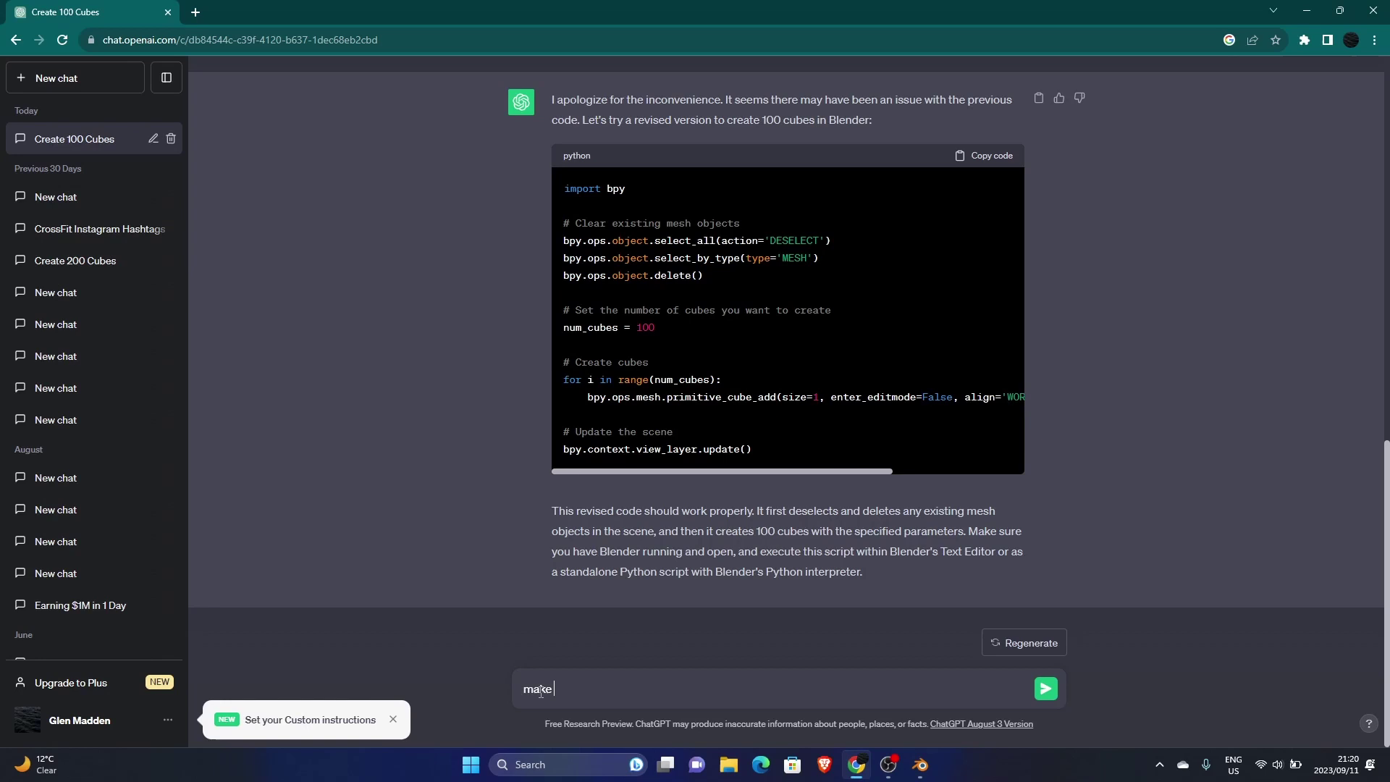
{"action": "type", "text": " random"}
{"action": "key", "text": "Return"}
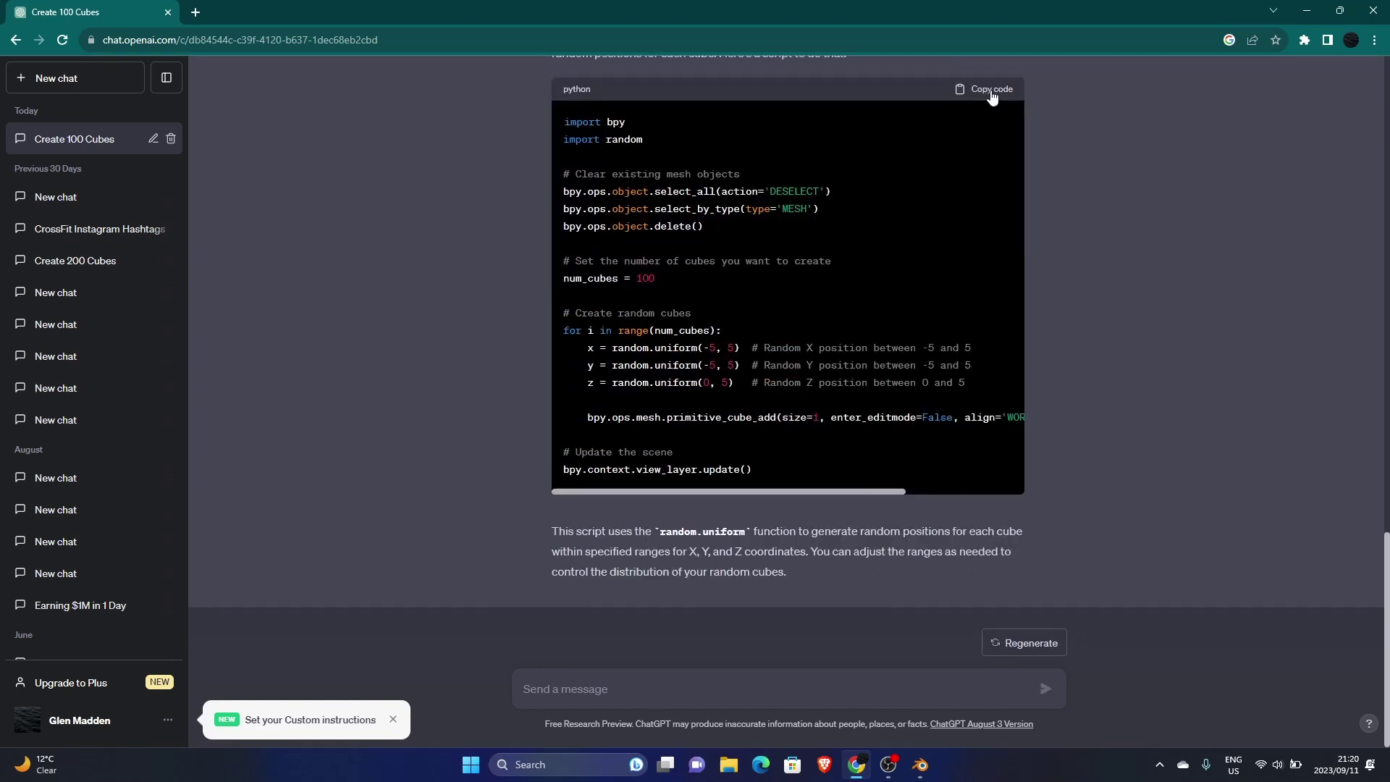
{"action": "left_click", "coordinate": [991, 89]}
Swap the old text for the random-cubes script in a new text and run it.
{"action": "left_click", "coordinate": [920, 767]}
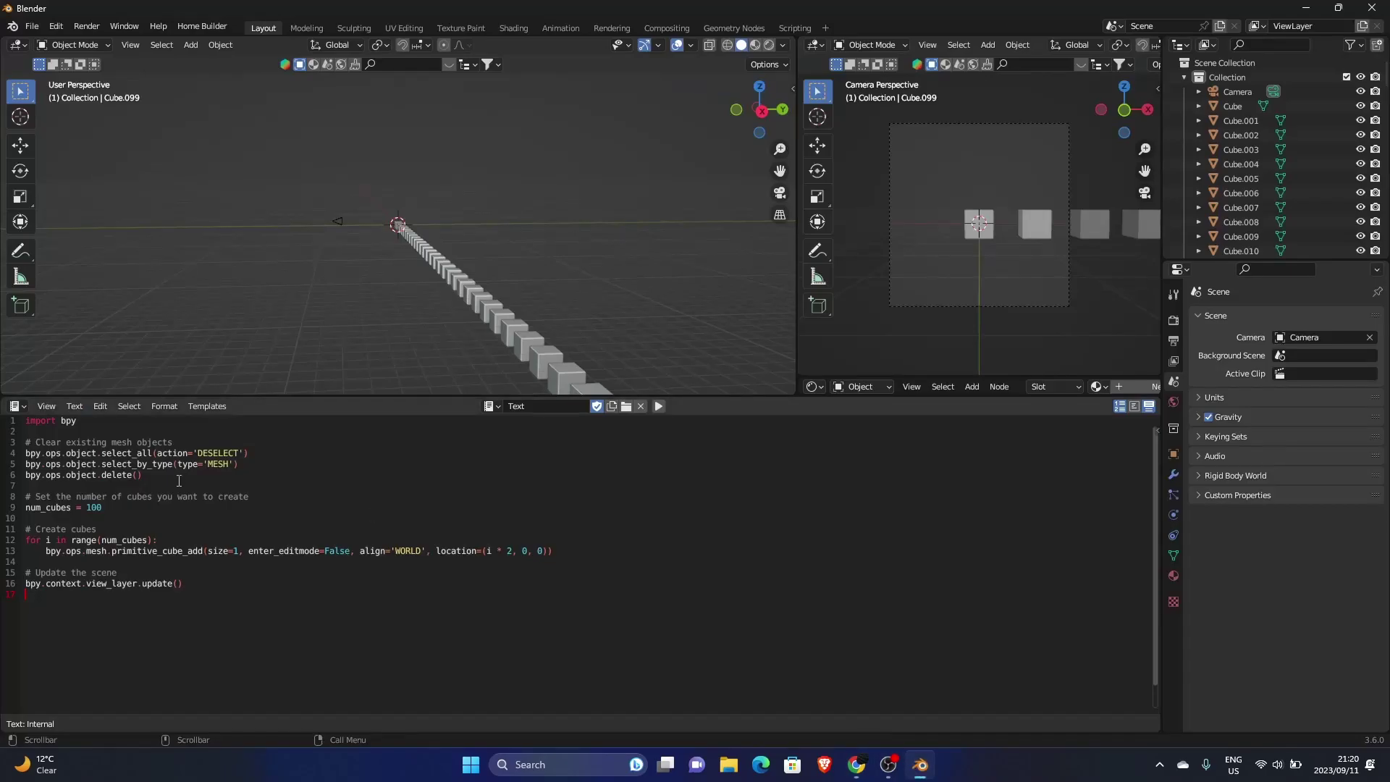
{"action": "left_click", "coordinate": [640, 407]}
{"action": "left_click", "coordinate": [612, 407]}
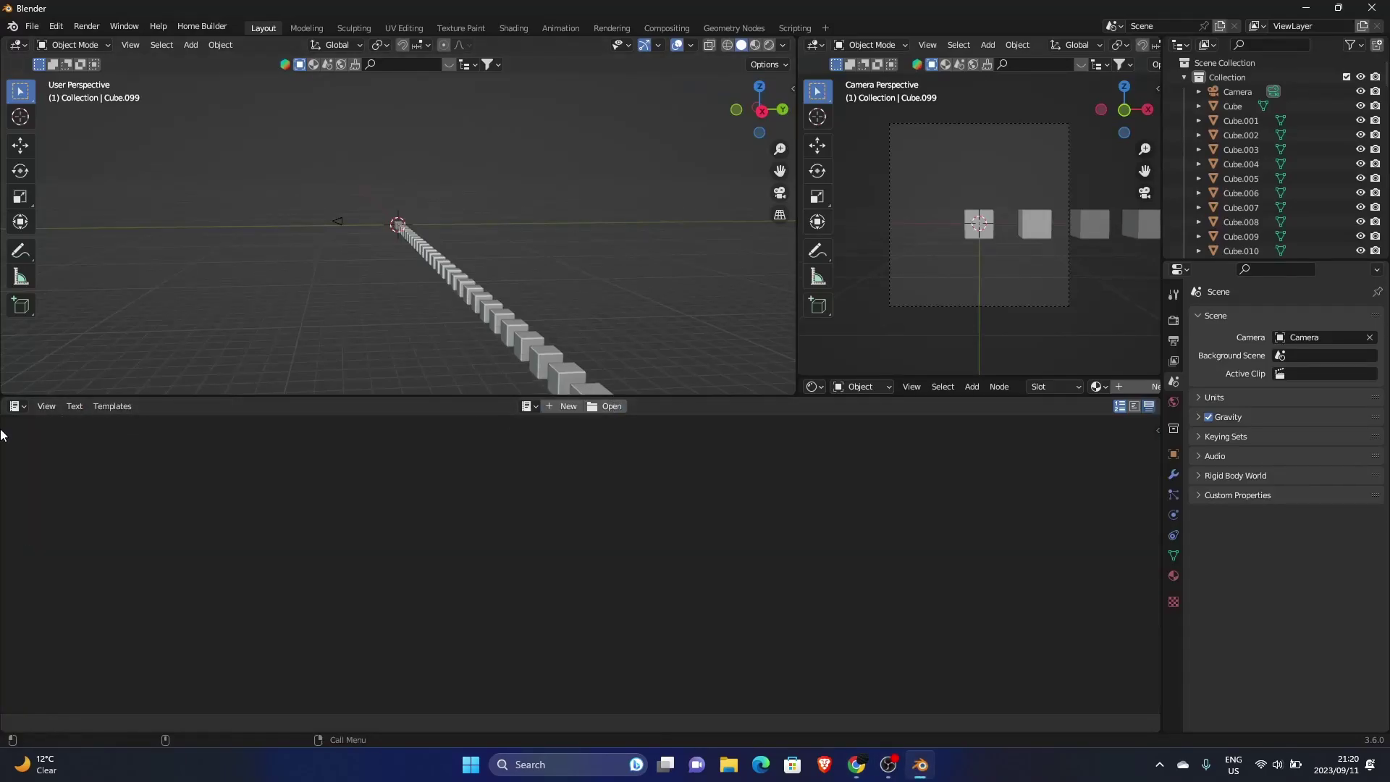
{"action": "left_click", "coordinate": [565, 410]}
{"action": "right_click", "coordinate": [49, 443]}
{"action": "left_click", "coordinate": [86, 445]}
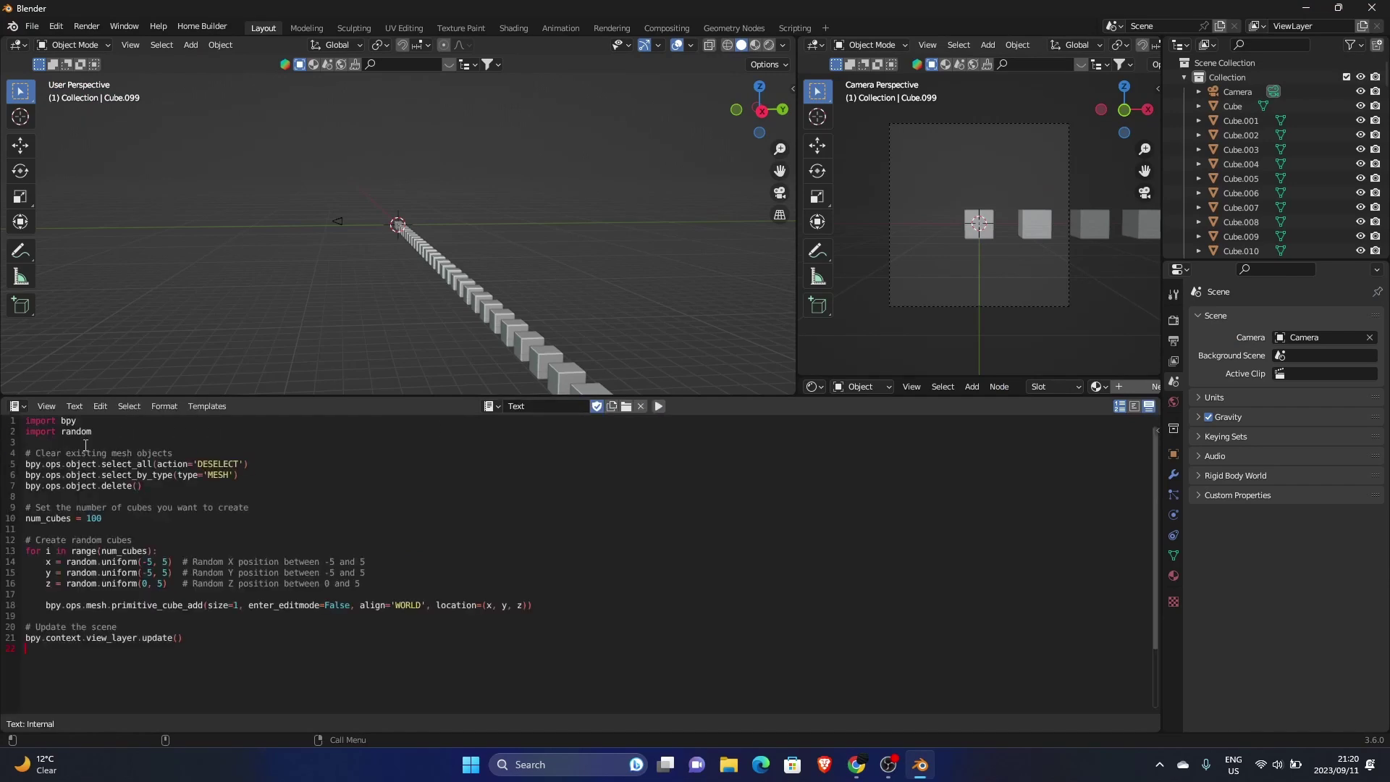
{"action": "left_click", "coordinate": [659, 406]}
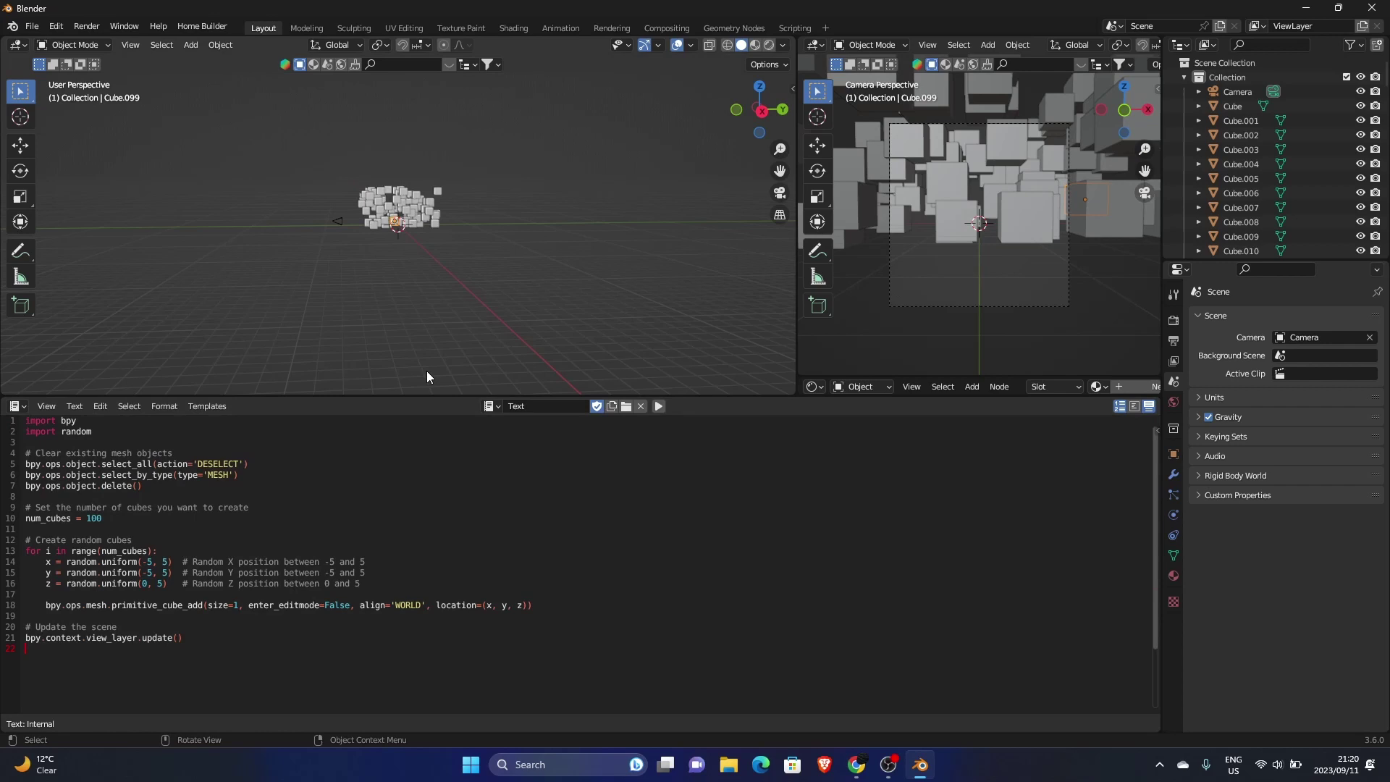
Collapse the script editor, frame the cube cluster frontally, and align the camera to that view.
{"action": "left_click_drag", "start_coordinate": [279, 397], "coordinate": [275, 716]}
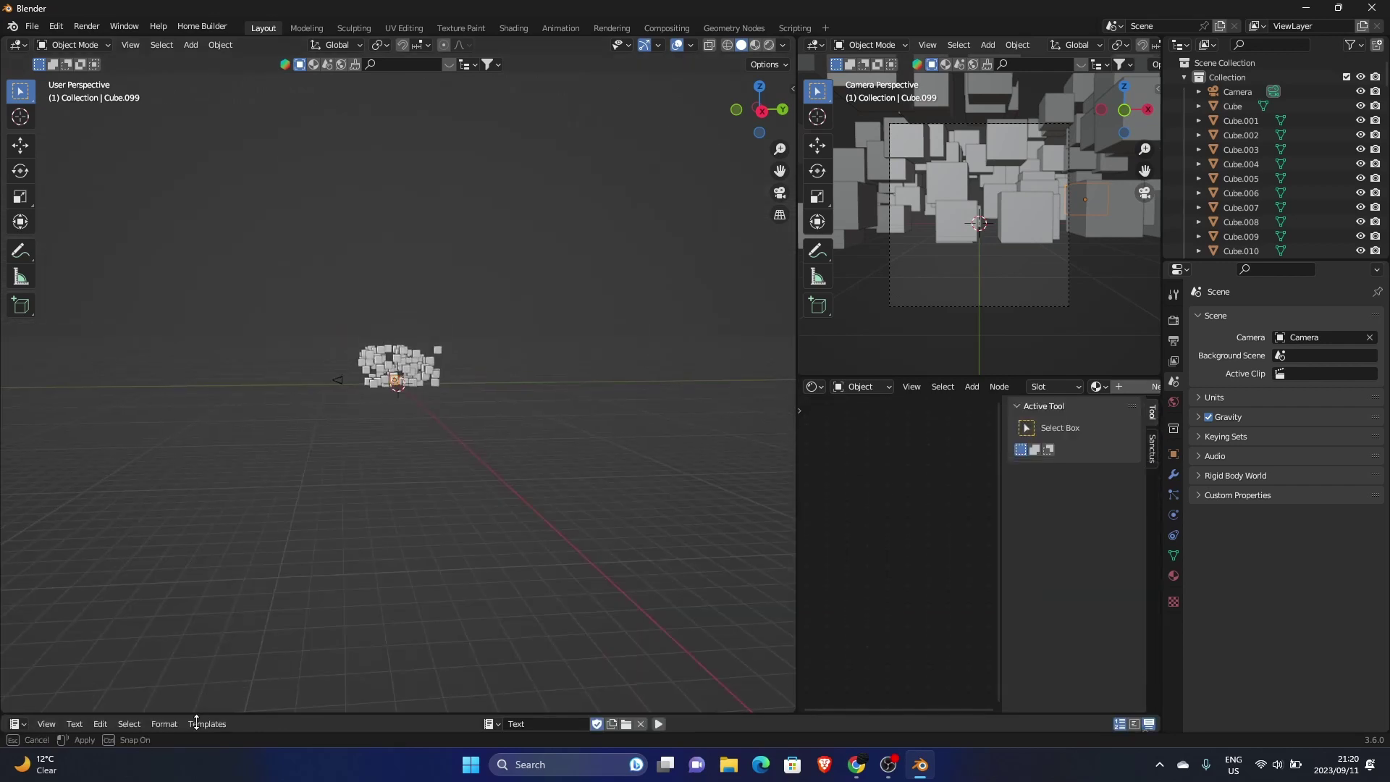
{"action": "scroll", "coordinate": [266, 456], "scroll_direction": "up", "scroll_amount": 12}
{"action": "middle_click_drag", "start_coordinate": [233, 391], "coordinate": [207, 310]}
{"action": "scroll", "coordinate": [233, 326], "scroll_direction": "up", "scroll_amount": 5}
{"action": "scroll", "coordinate": [225, 310], "scroll_direction": "up", "scroll_amount": 2}
{"action": "scroll", "coordinate": [224, 310], "scroll_direction": "down", "scroll_amount": 2}
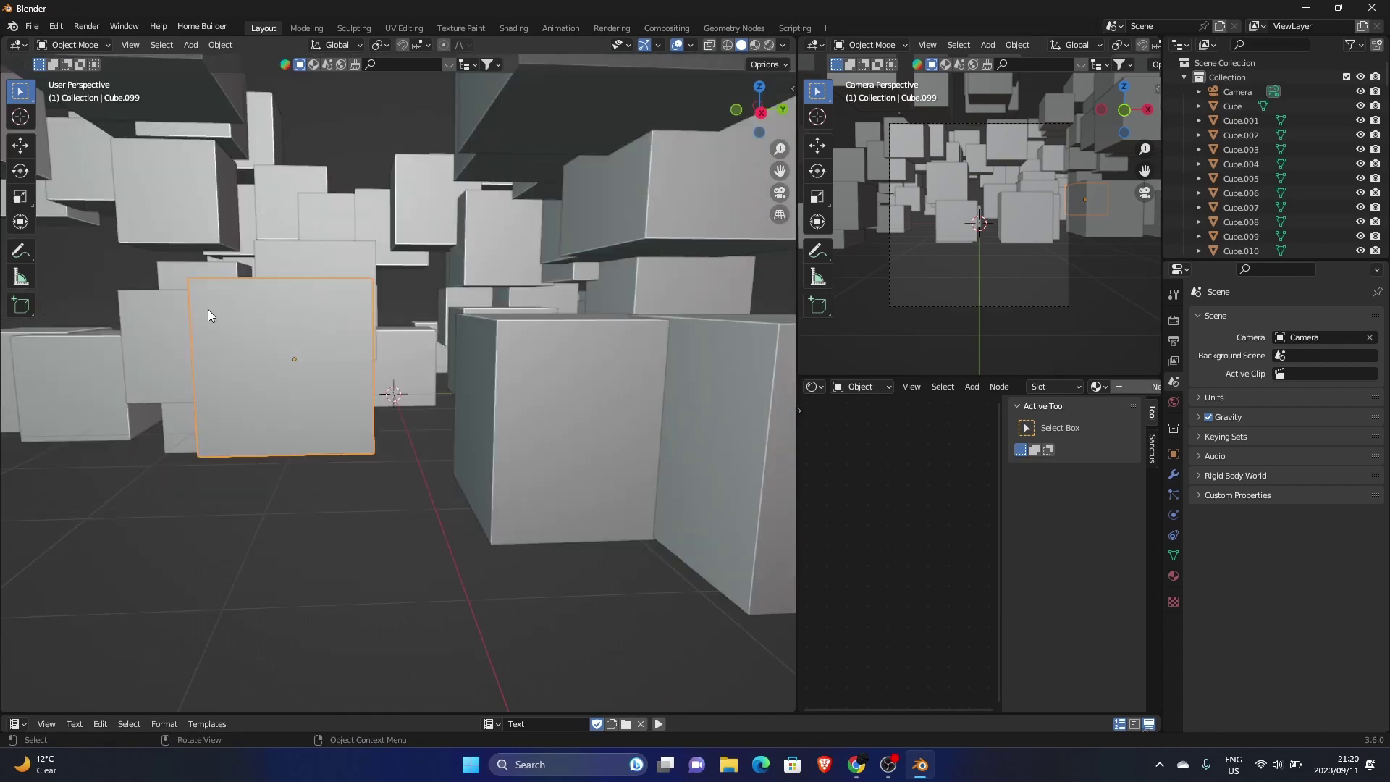
{"action": "left_click", "coordinate": [1238, 92]}
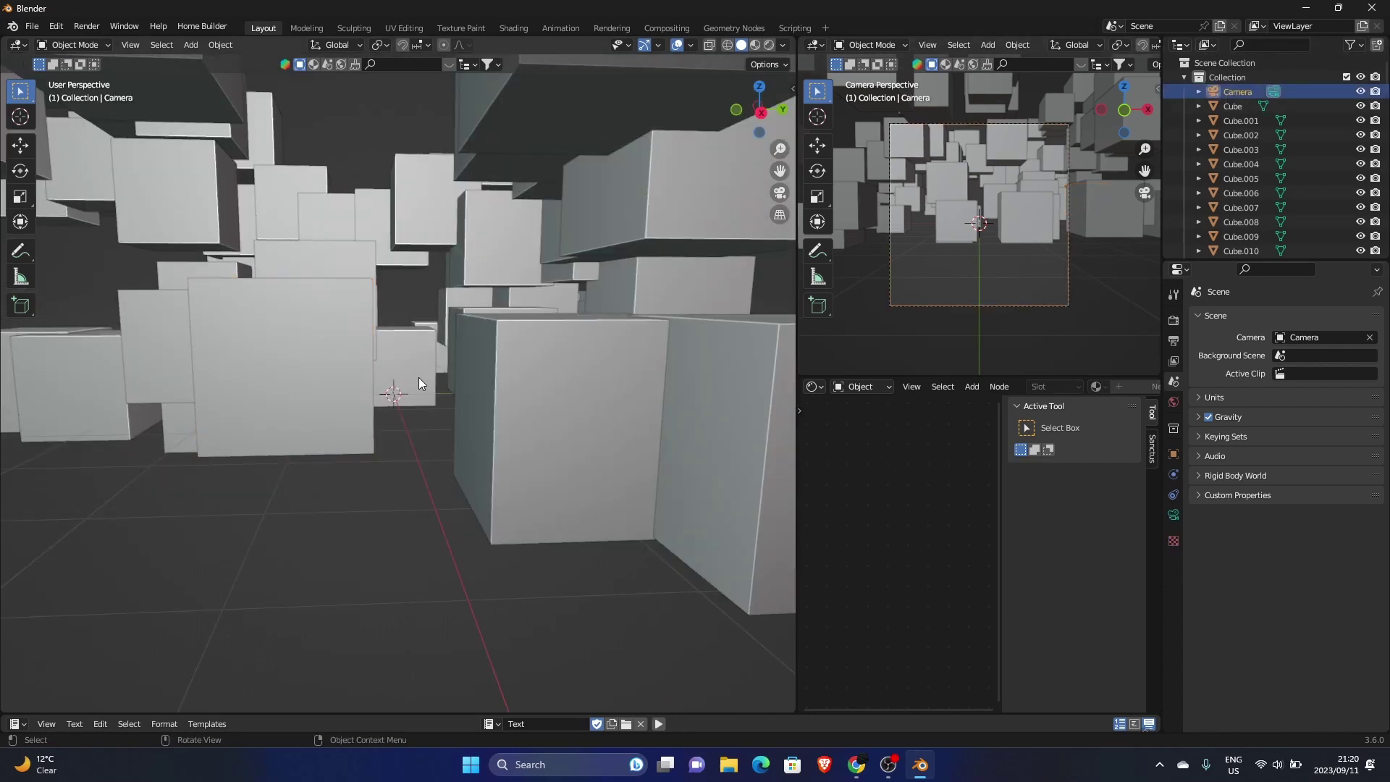
{"action": "key", "text": "ctrl+alt+KP_0"}
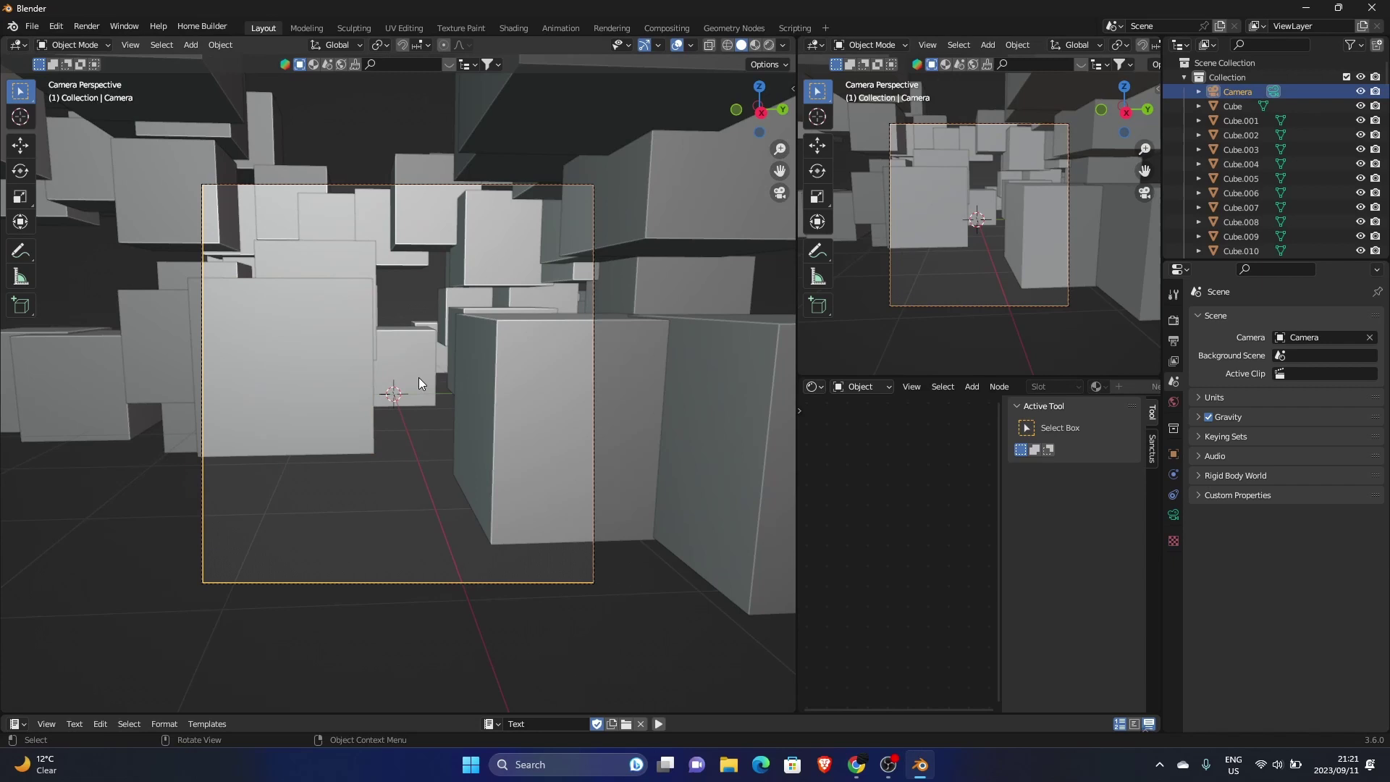
Give the camera lens a 32 mm focal length and Shift Y of 0.300.
{"action": "left_click", "coordinate": [1173, 515]}
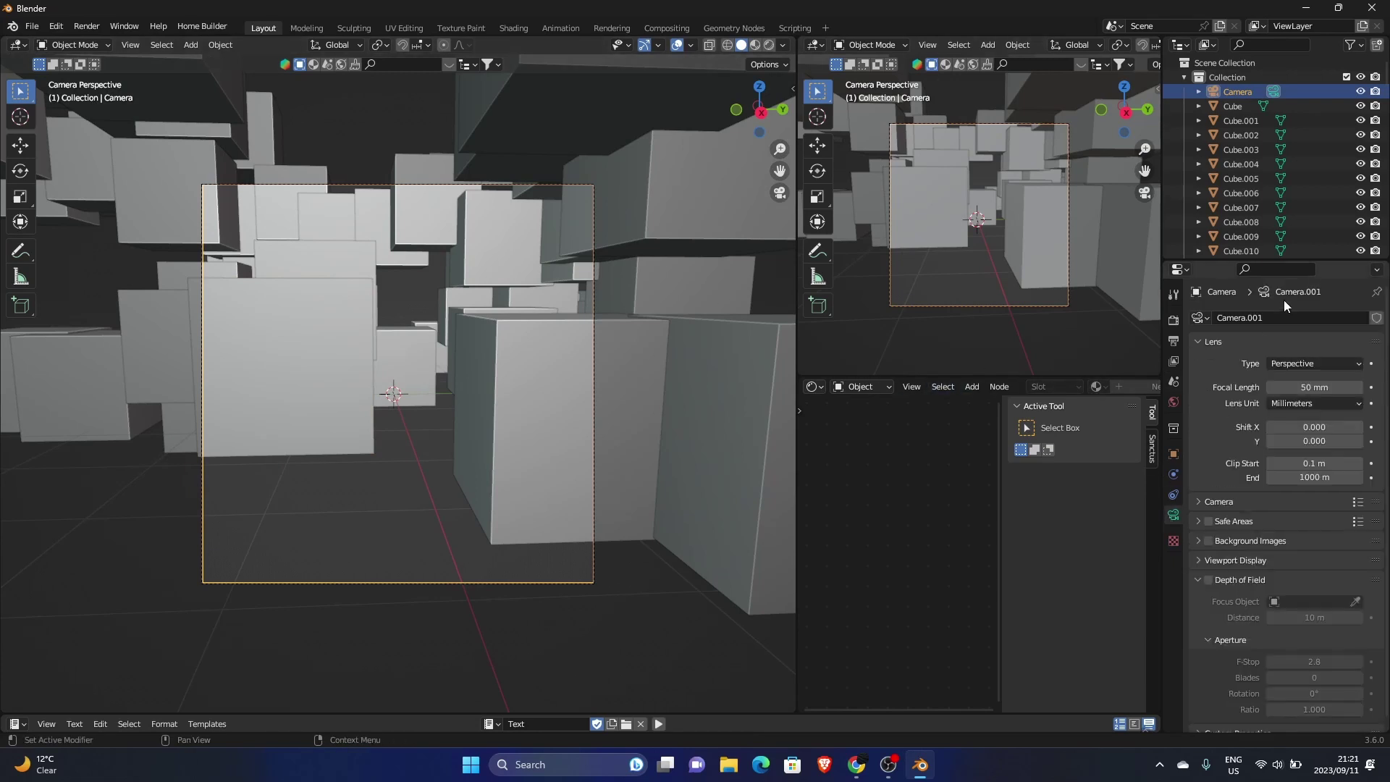
{"action": "left_click_drag", "start_coordinate": [1297, 384], "coordinate": [1253, 385]}
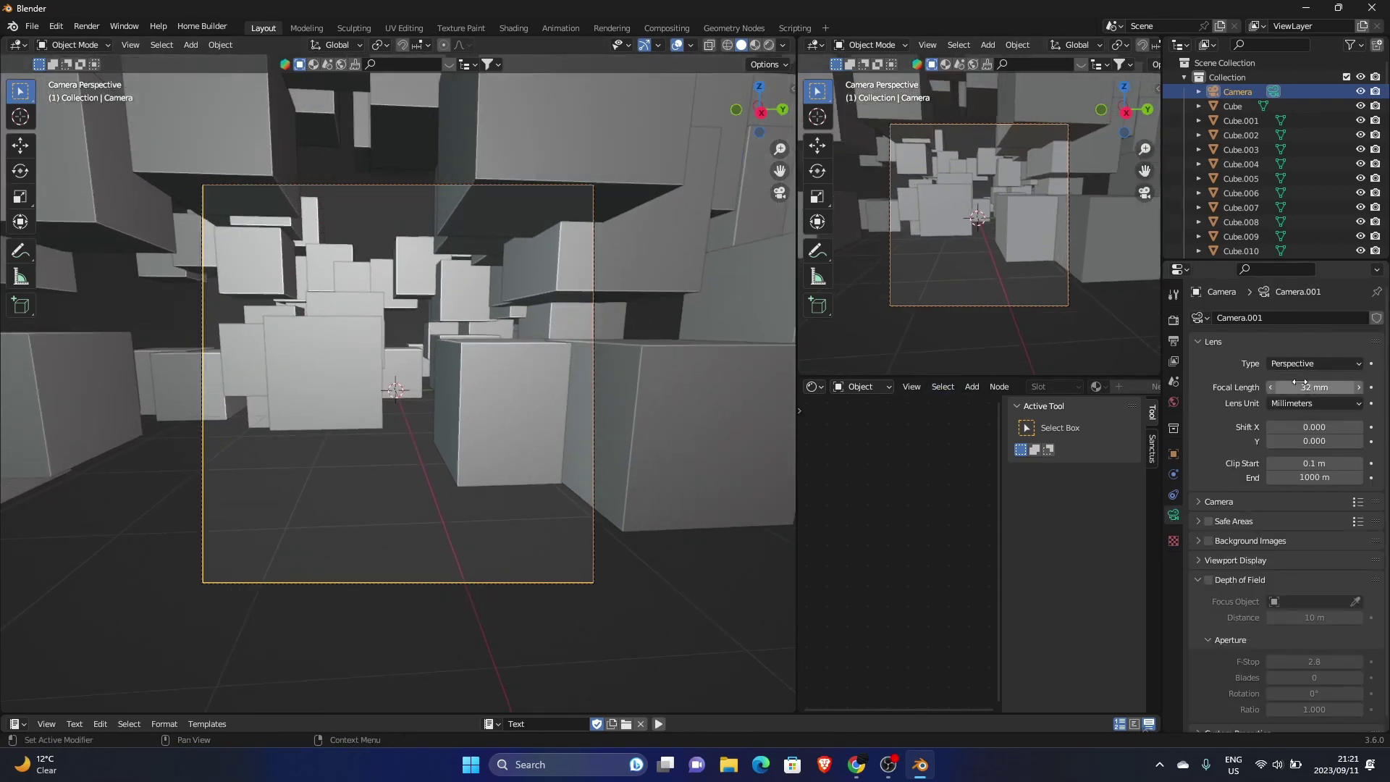
{"action": "left_click_drag", "start_coordinate": [1294, 442], "coordinate": [1354, 442]}
{"action": "scroll", "coordinate": [419, 415], "scroll_direction": "up", "scroll_amount": 3}
{"action": "scroll", "coordinate": [420, 415], "scroll_direction": "down", "scroll_amount": 1}
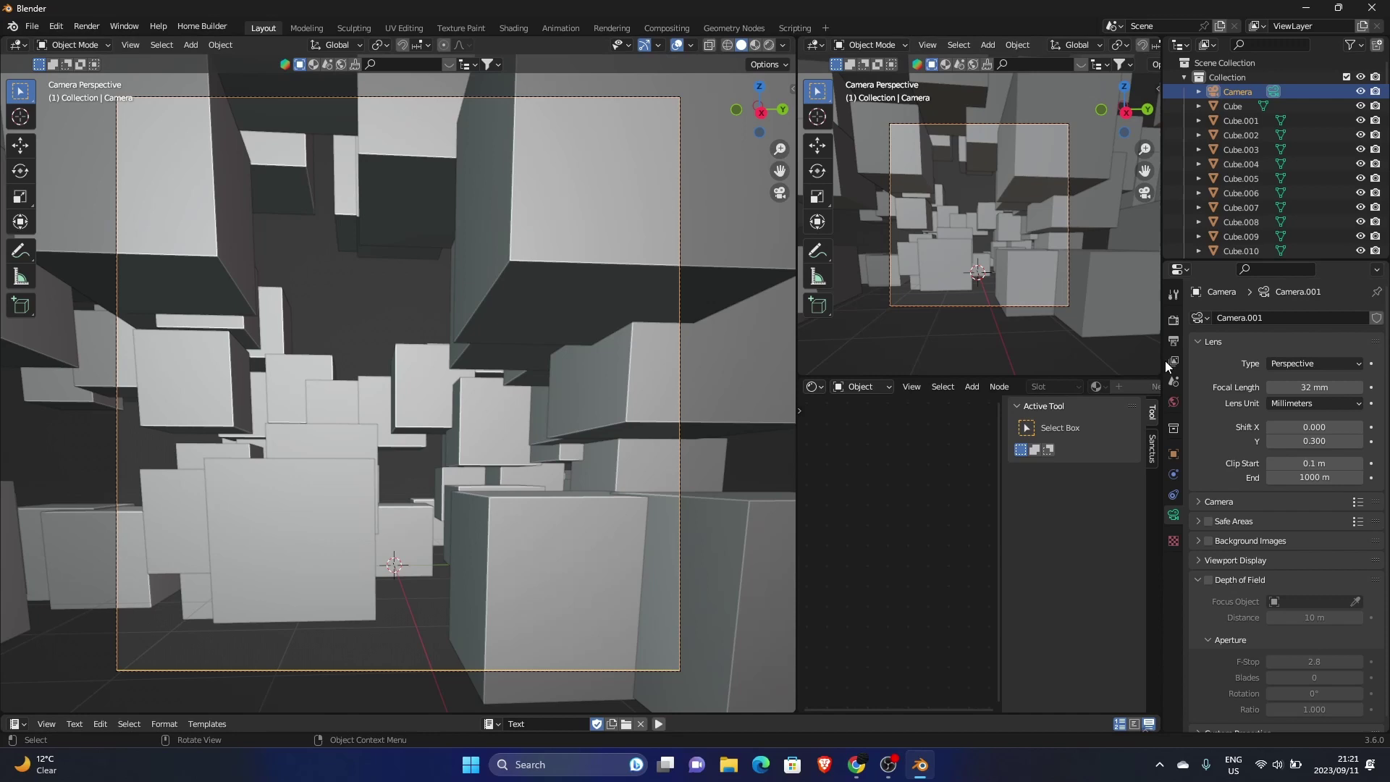
Set the world background colour to black.
{"action": "left_click", "coordinate": [1173, 319]}
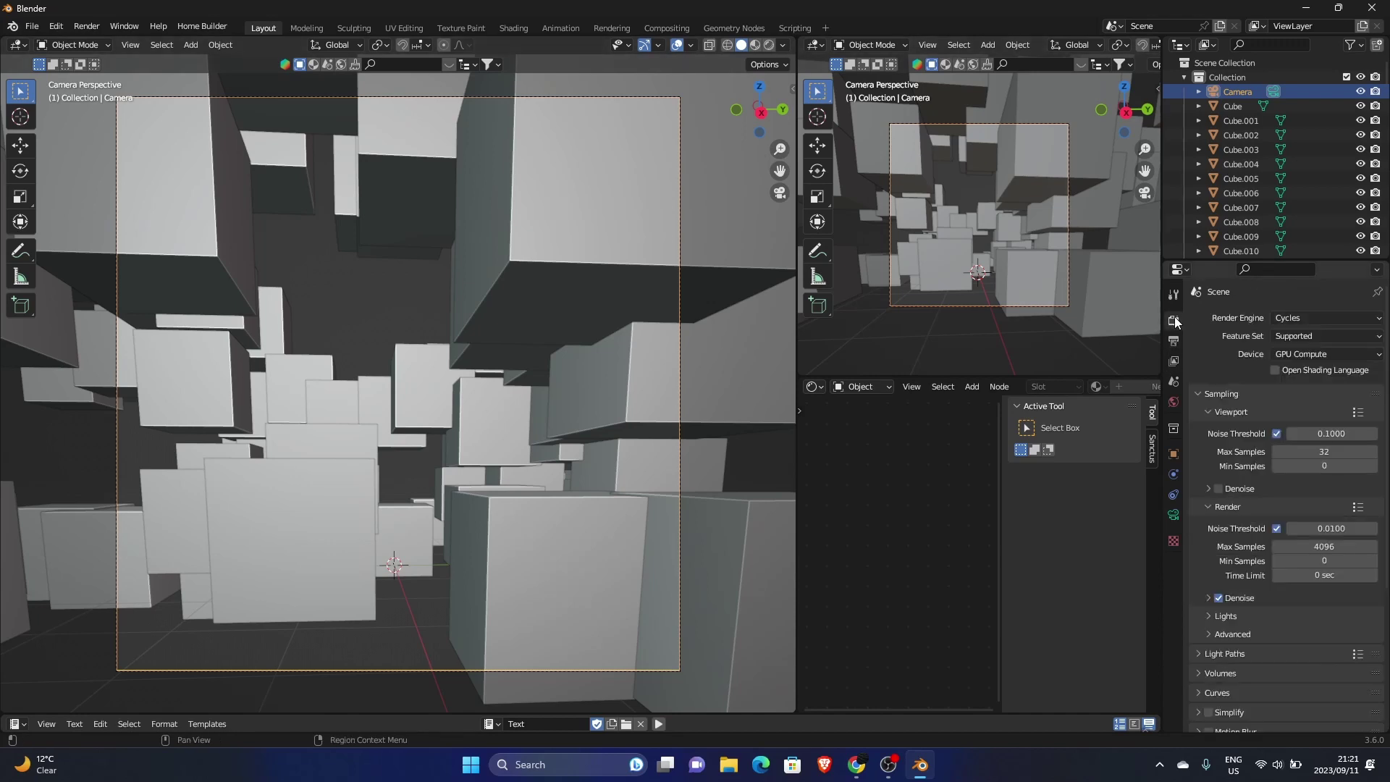
{"action": "left_click", "coordinate": [1174, 402]}
{"action": "left_click", "coordinate": [1286, 408]}
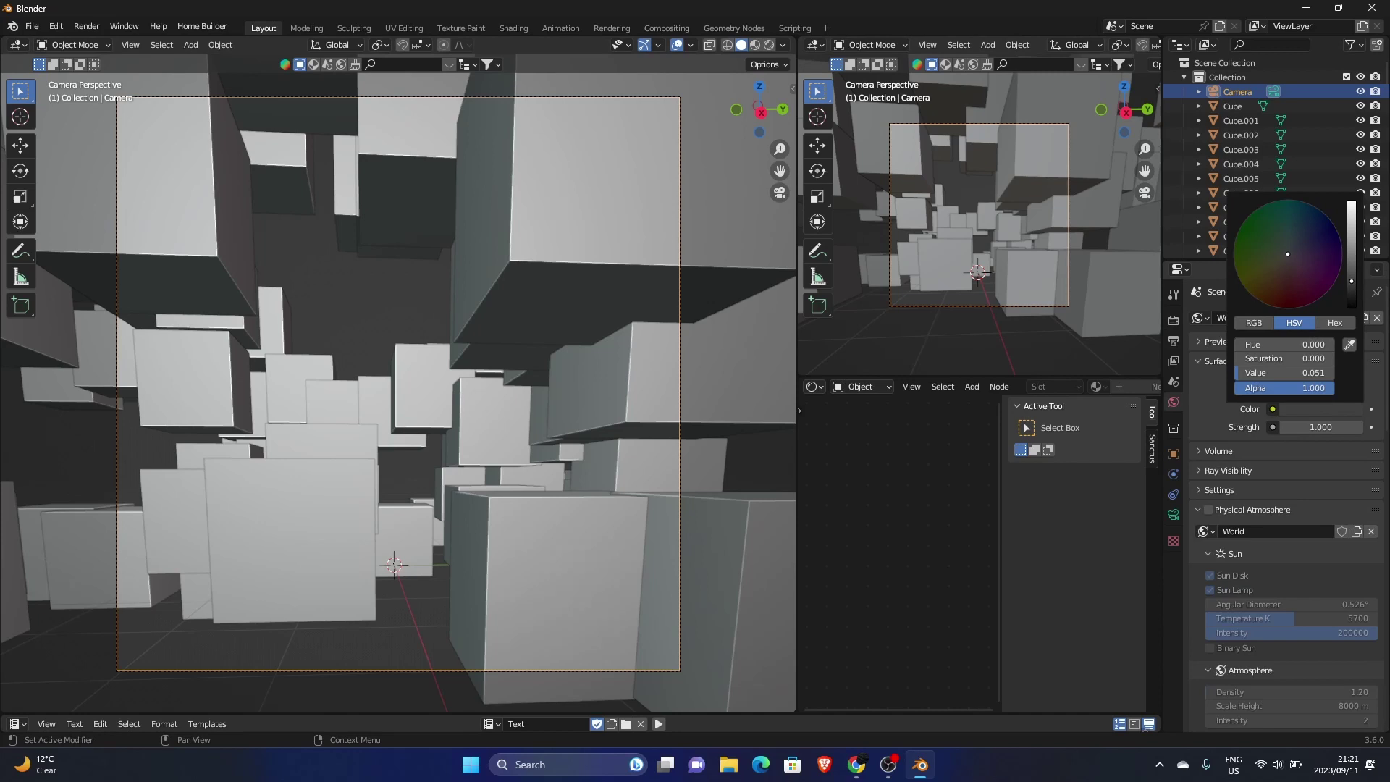
{"action": "left_click_drag", "start_coordinate": [1345, 281], "coordinate": [1347, 307]}
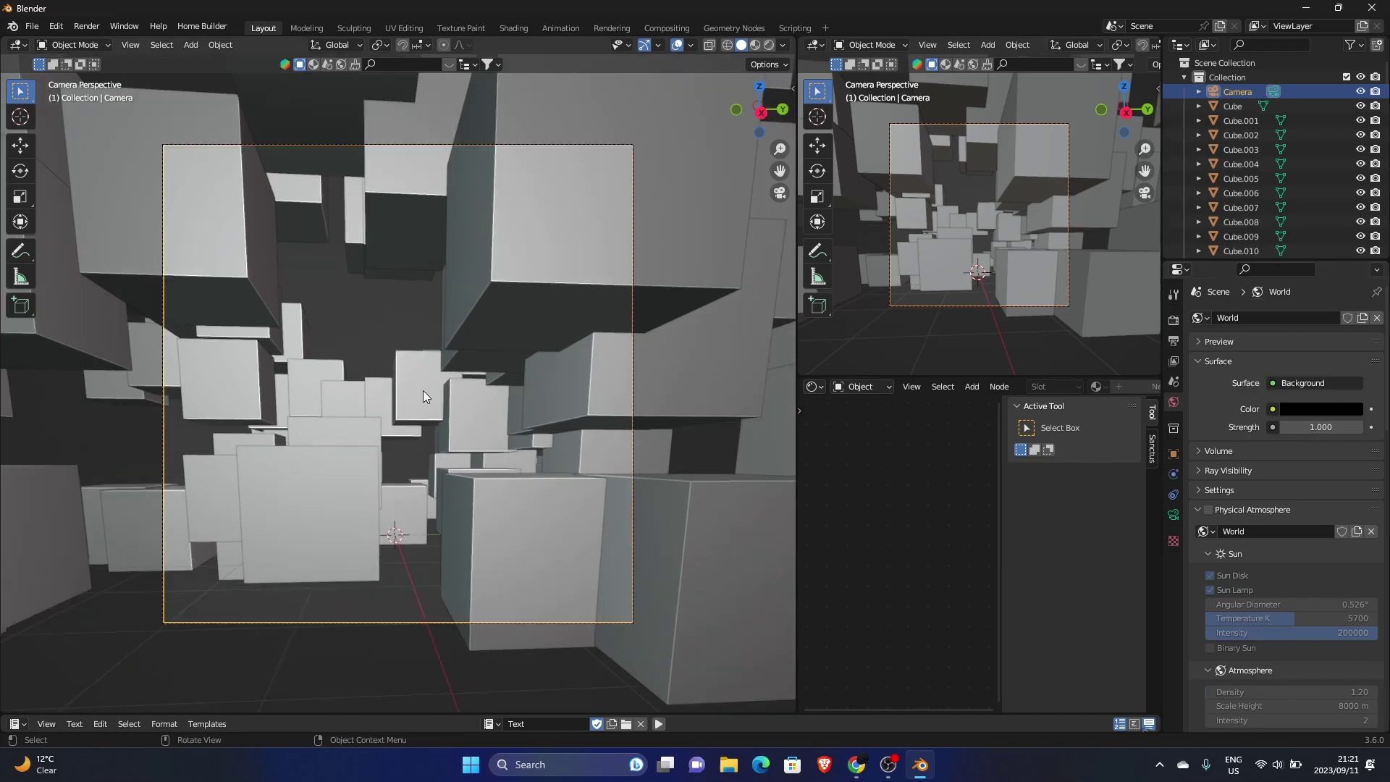
Add a new cube, Cube.100, and scale it up to enclose the whole cube cluster.
{"action": "mouse_move", "coordinate": [423, 389]}
{"action": "middle_mouse_down"}
{"action": "mouse_move", "coordinate": [406, 387]}
{"action": "mouse_move", "coordinate": [430, 385]}
{"action": "middle_mouse_up"}
{"action": "scroll", "coordinate": [428, 385], "scroll_direction": "down", "scroll_amount": 5}
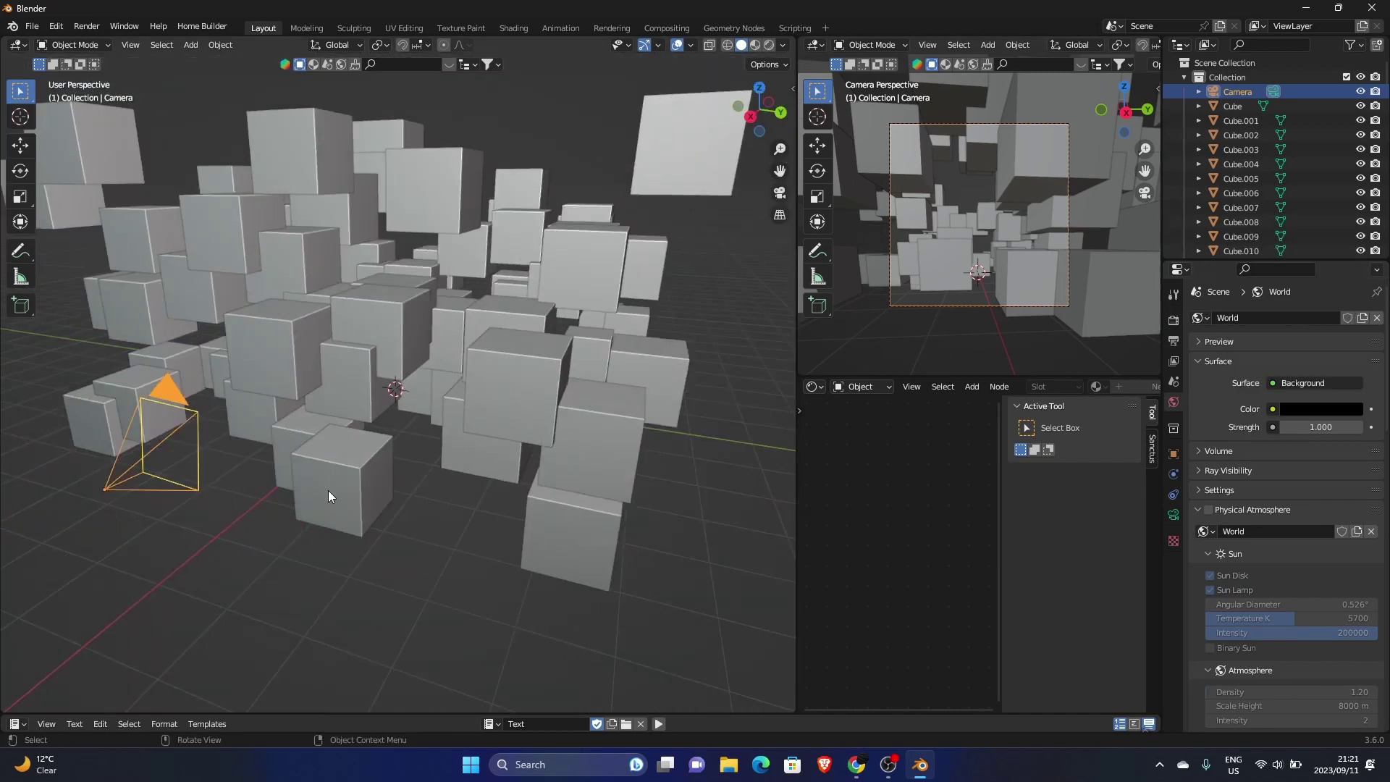
{"action": "key", "text": "shift+a"}
{"action": "mouse_move", "coordinate": [296, 575]}
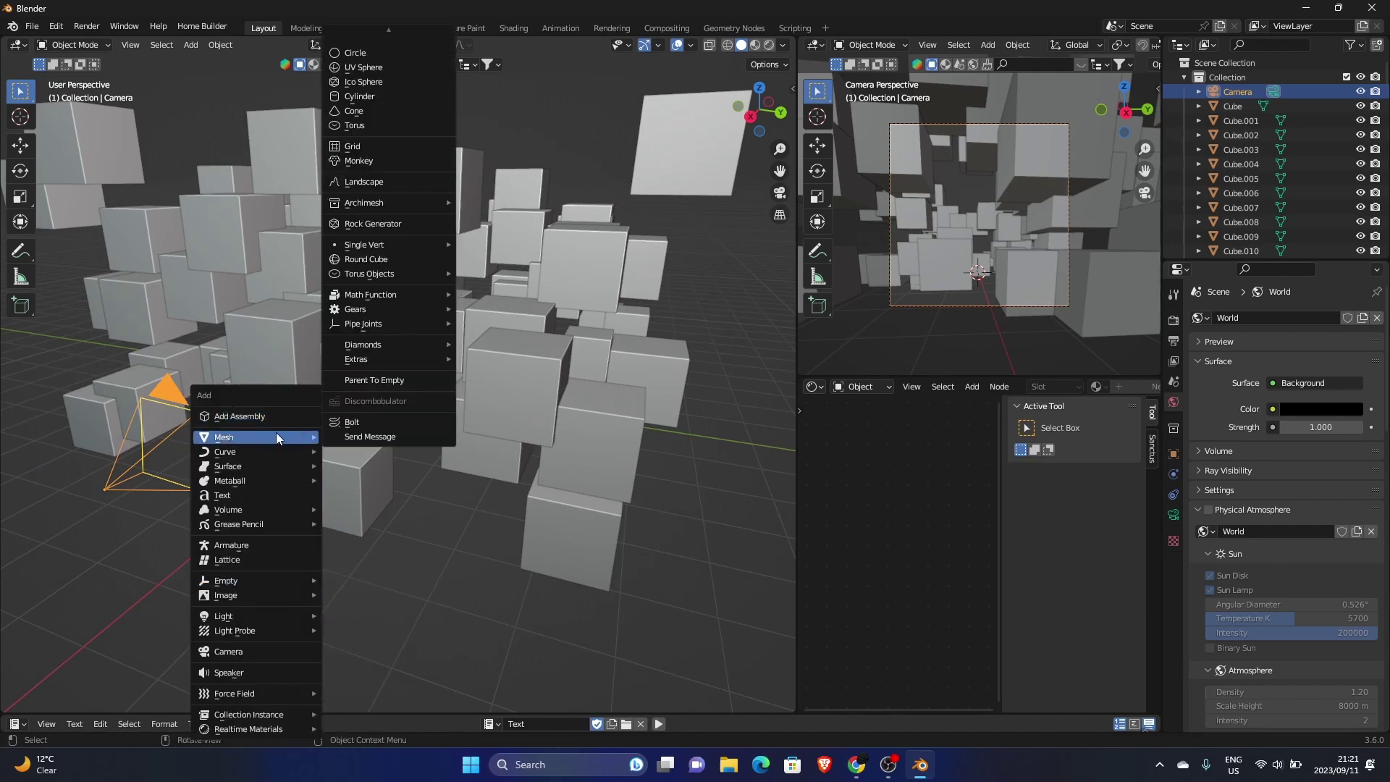
{"action": "key", "text": "shift+a"}
{"action": "mouse_move", "coordinate": [190, 437]}
{"action": "scroll", "coordinate": [312, 34], "scroll_direction": "up", "scroll_amount": 2}
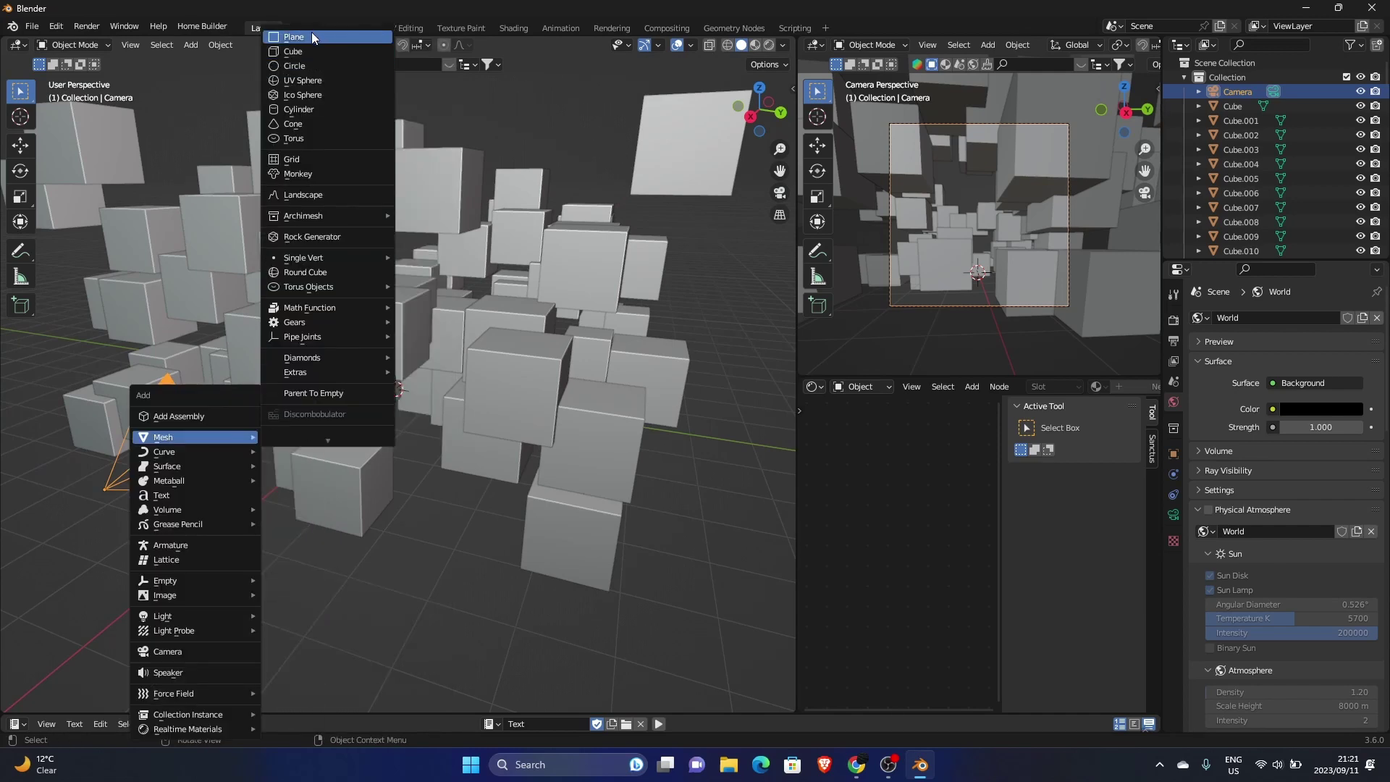
{"action": "left_click", "coordinate": [307, 45]}
{"action": "key", "text": "s"}
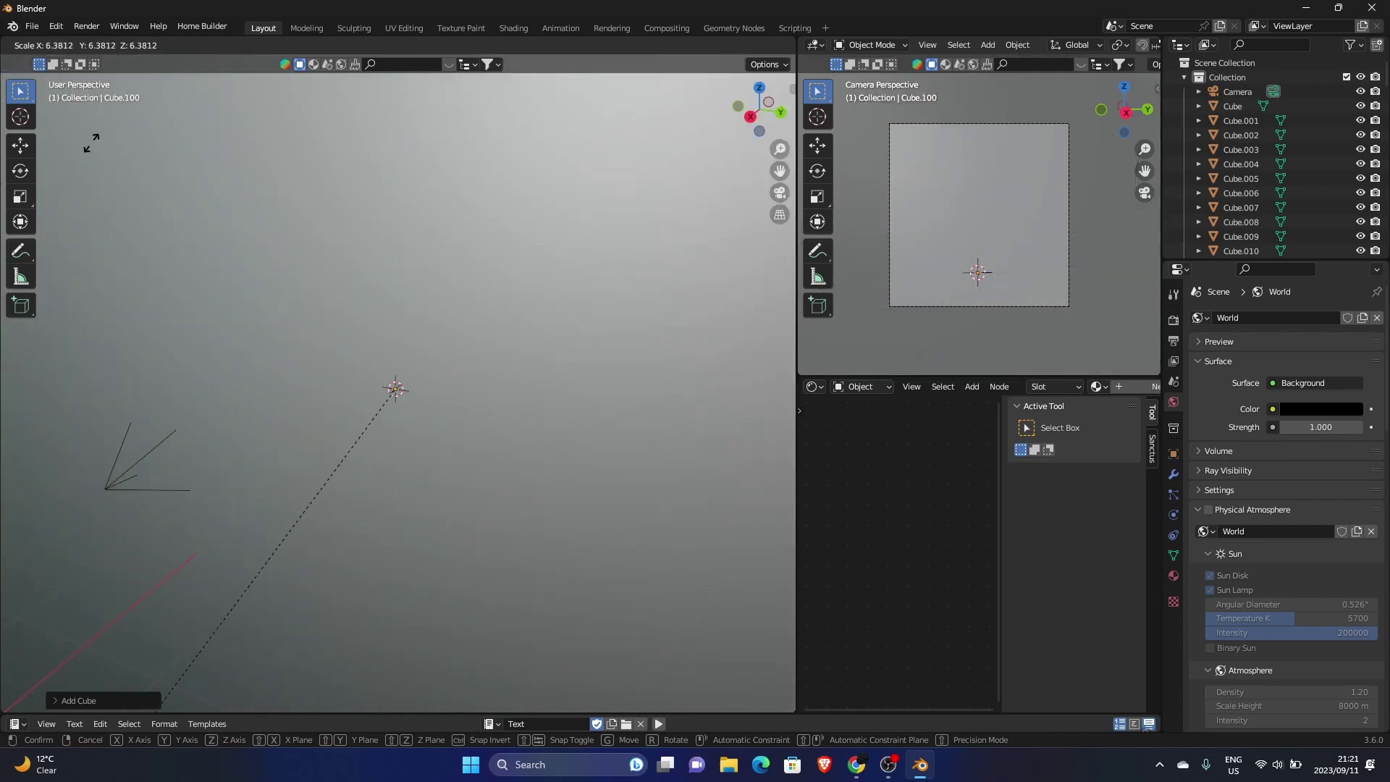
{"action": "key", "text": "Return"}
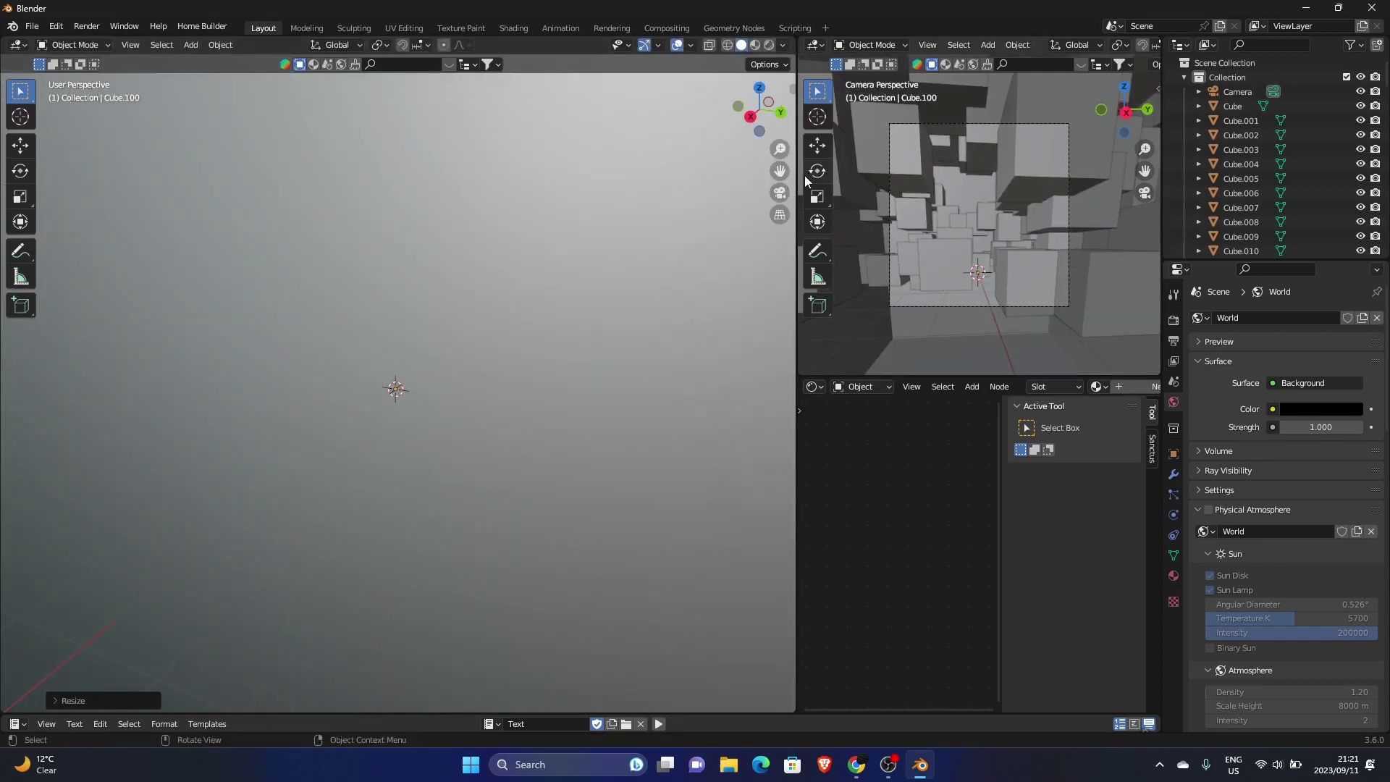
In the Shading workspace, rename Cube.100 to 'Volume'.
{"action": "left_click", "coordinate": [782, 193]}
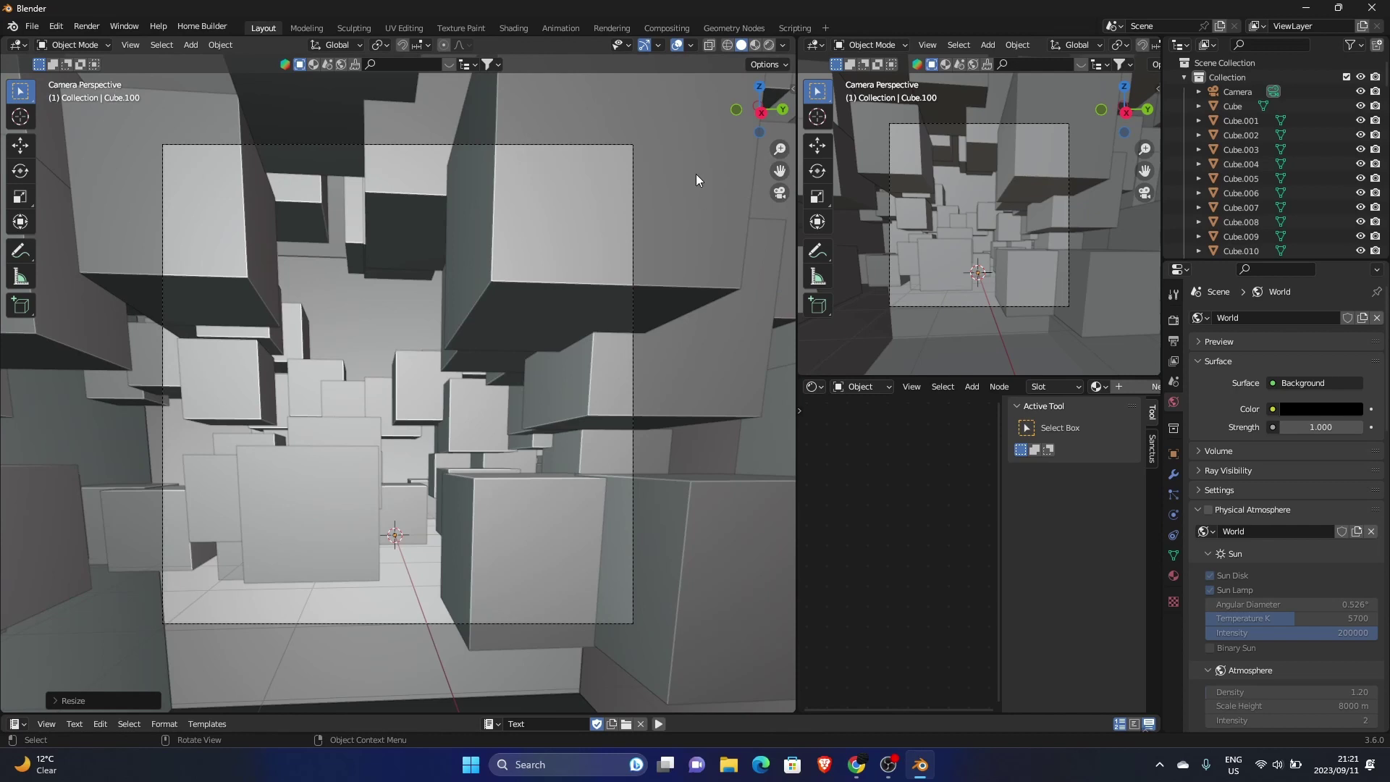
{"action": "scroll", "coordinate": [537, 283], "scroll_direction": "down", "scroll_amount": 2}
{"action": "scroll", "coordinate": [538, 282], "scroll_direction": "up", "scroll_amount": 2}
{"action": "left_click", "coordinate": [513, 27]}
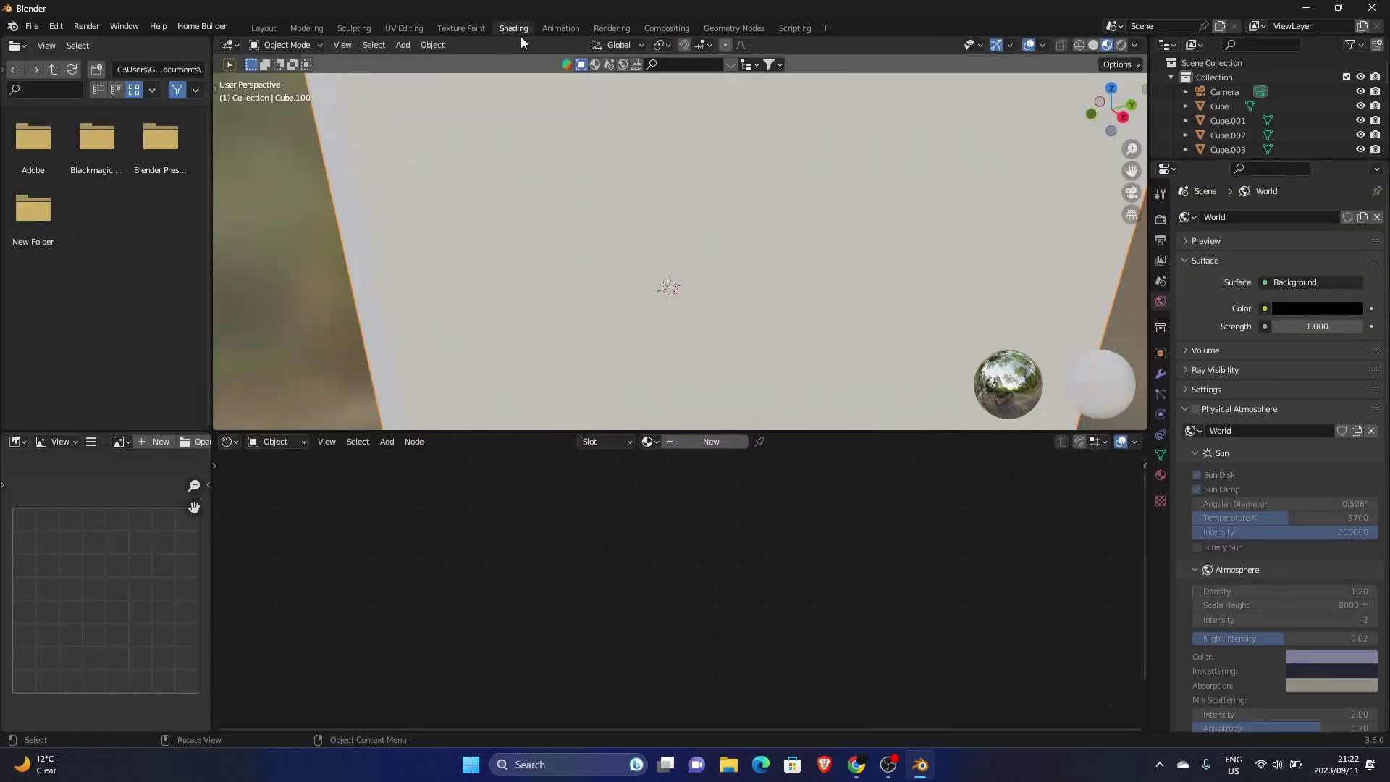
{"action": "scroll", "coordinate": [1208, 108], "scroll_direction": "down", "scroll_amount": 15}
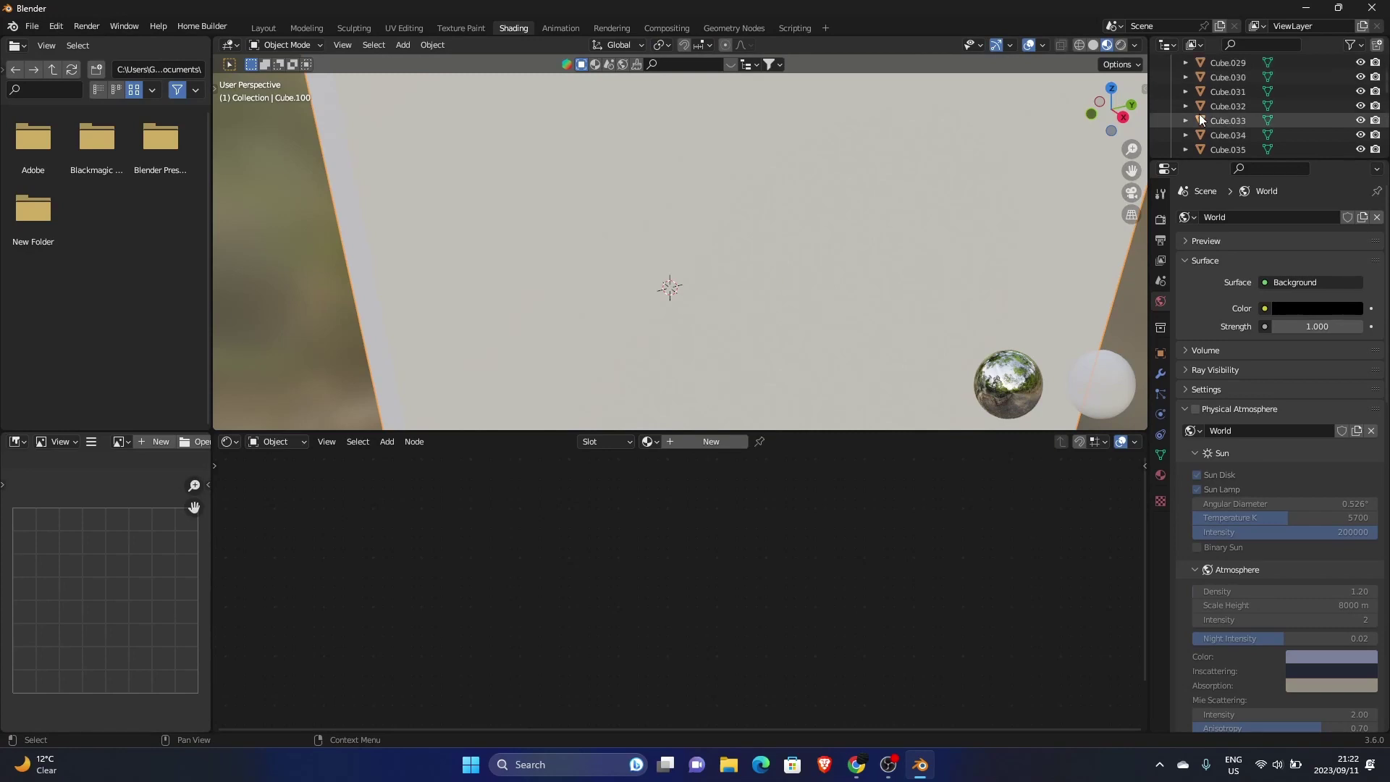
{"action": "scroll", "coordinate": [1200, 107], "scroll_direction": "down", "scroll_amount": 5}
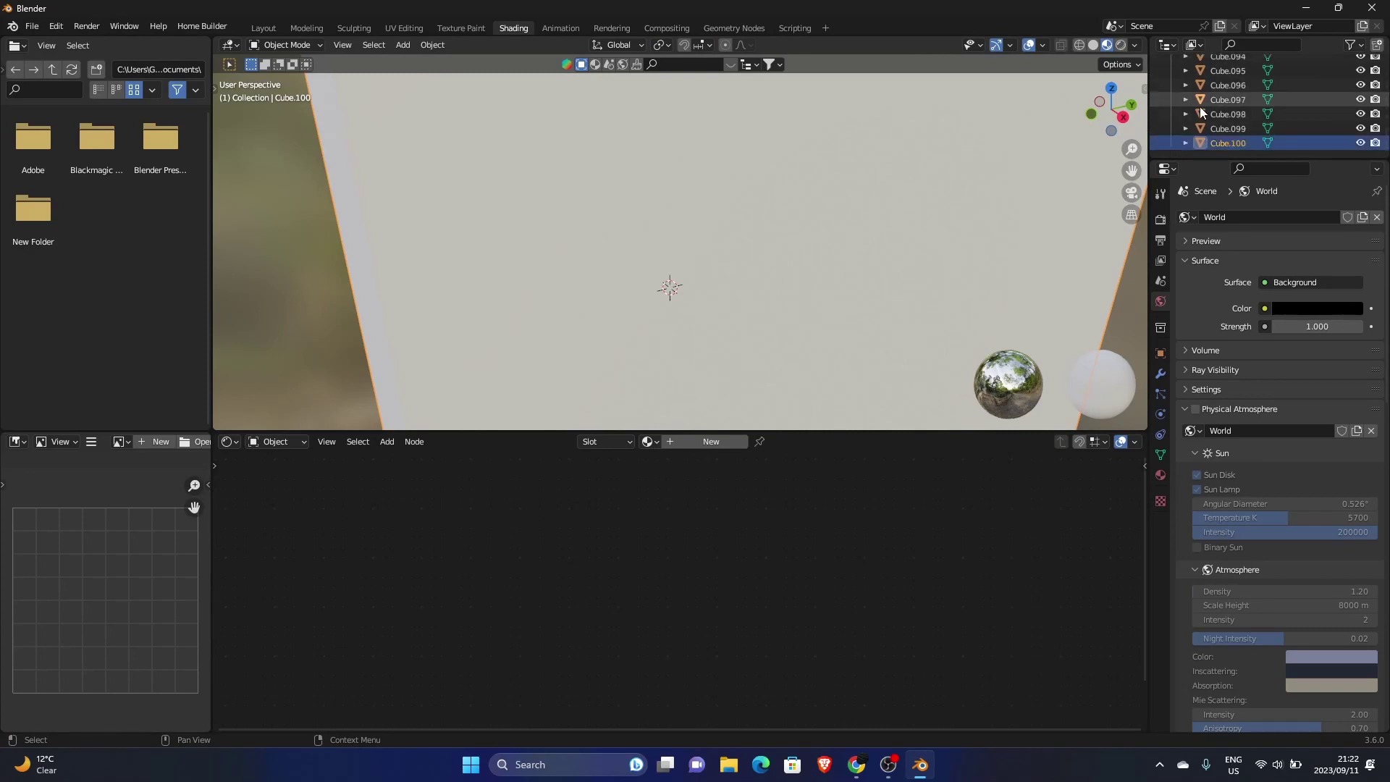
{"action": "right_click", "coordinate": [1224, 143]}
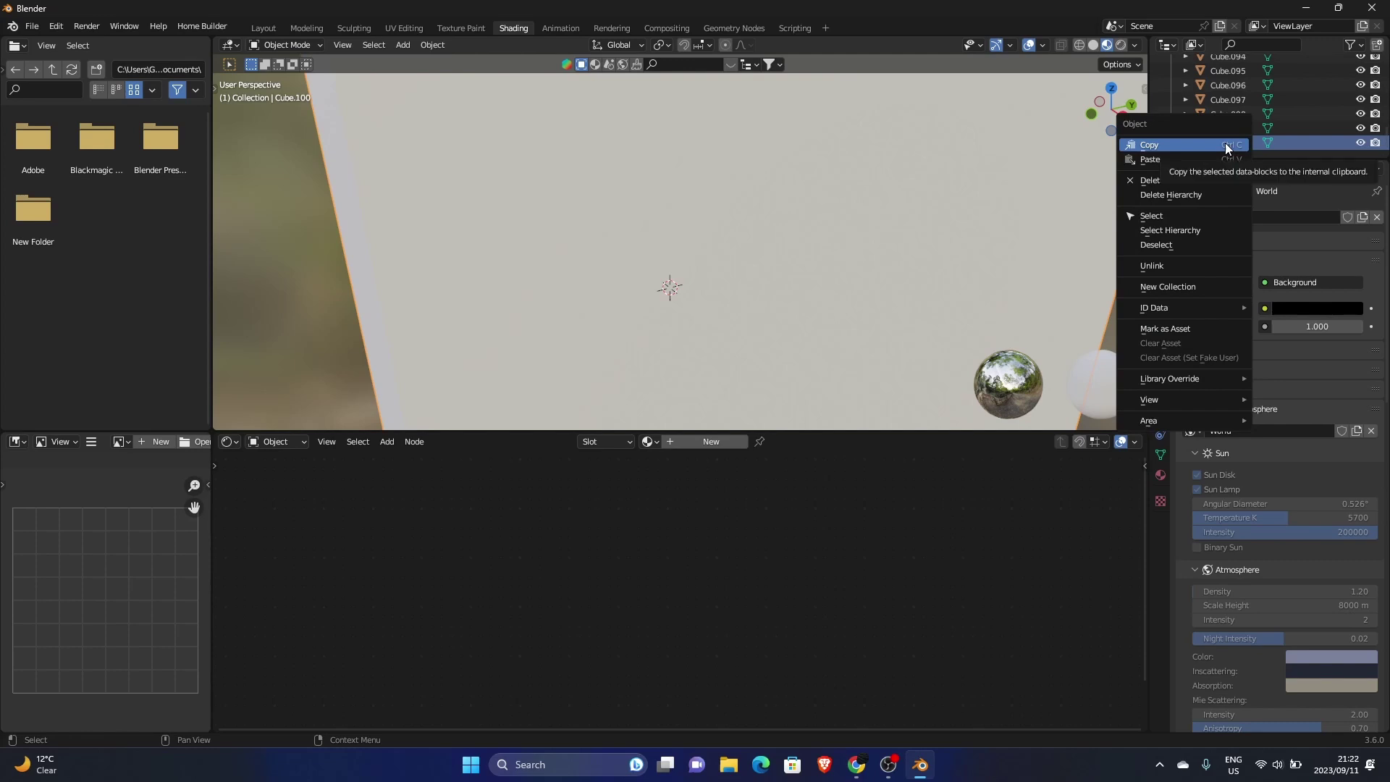
{"action": "double_click", "coordinate": [1225, 142]}
{"action": "key", "text": "BackSpace"}
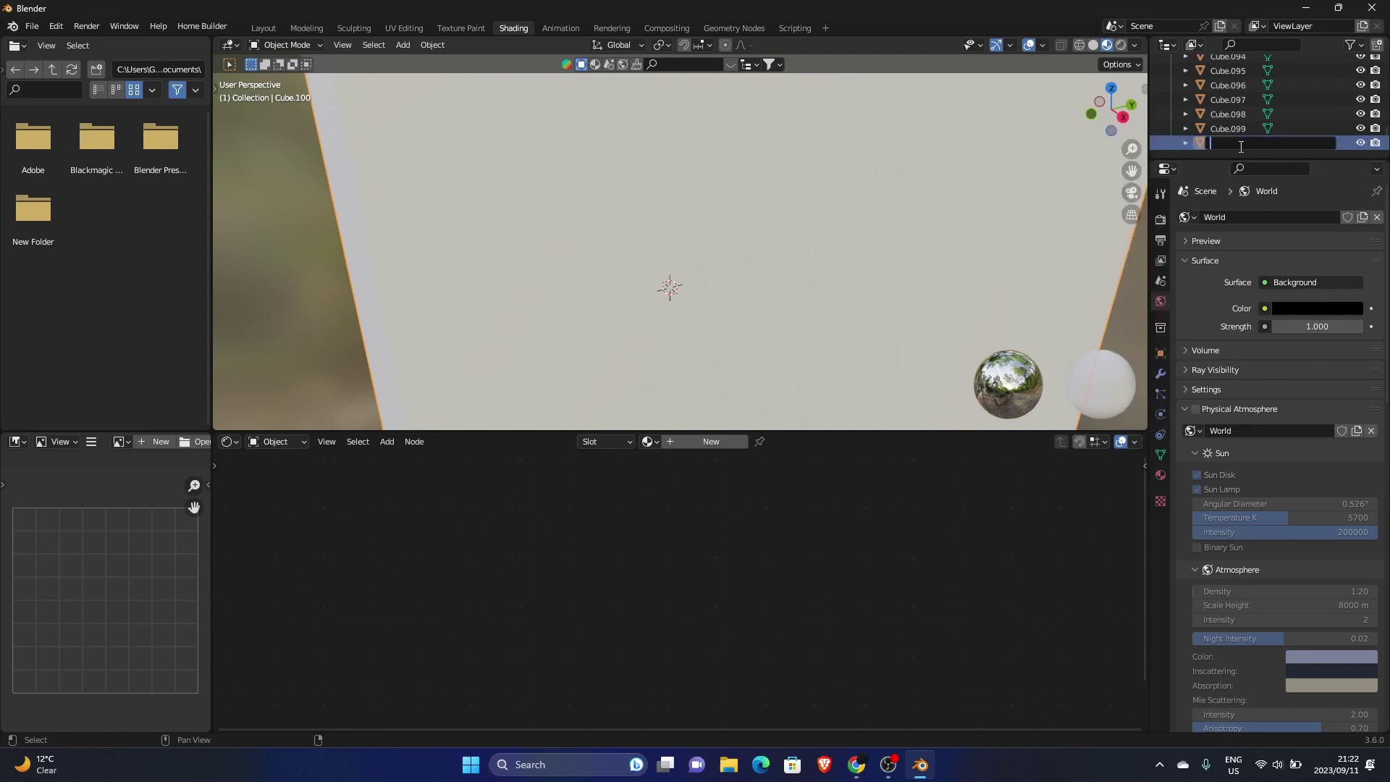
{"action": "type", "text": "Volume"}
{"action": "key", "text": "Return"}
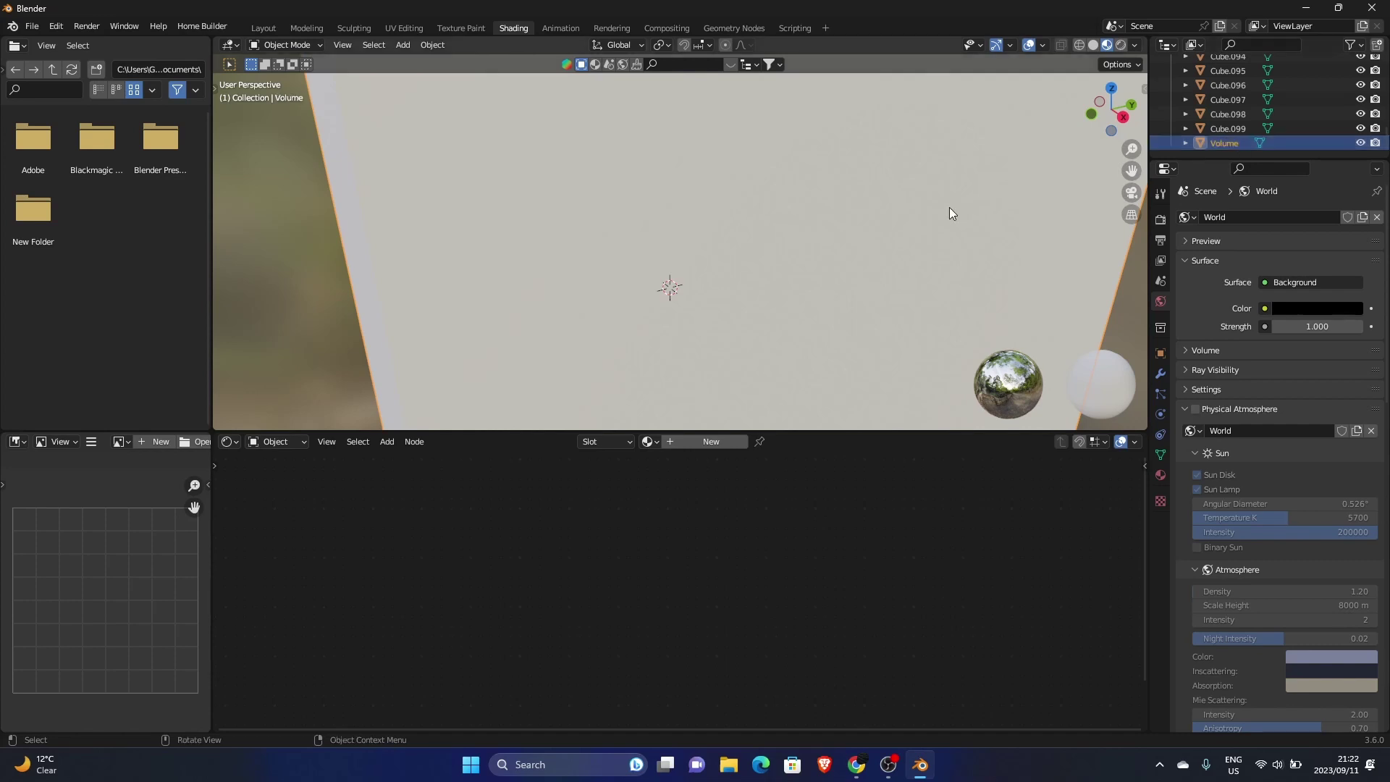
Give Volume a new material, replacing Principled BSDF with a Principled Volume node wired to the Volume output.
{"action": "left_click", "coordinate": [712, 442]}
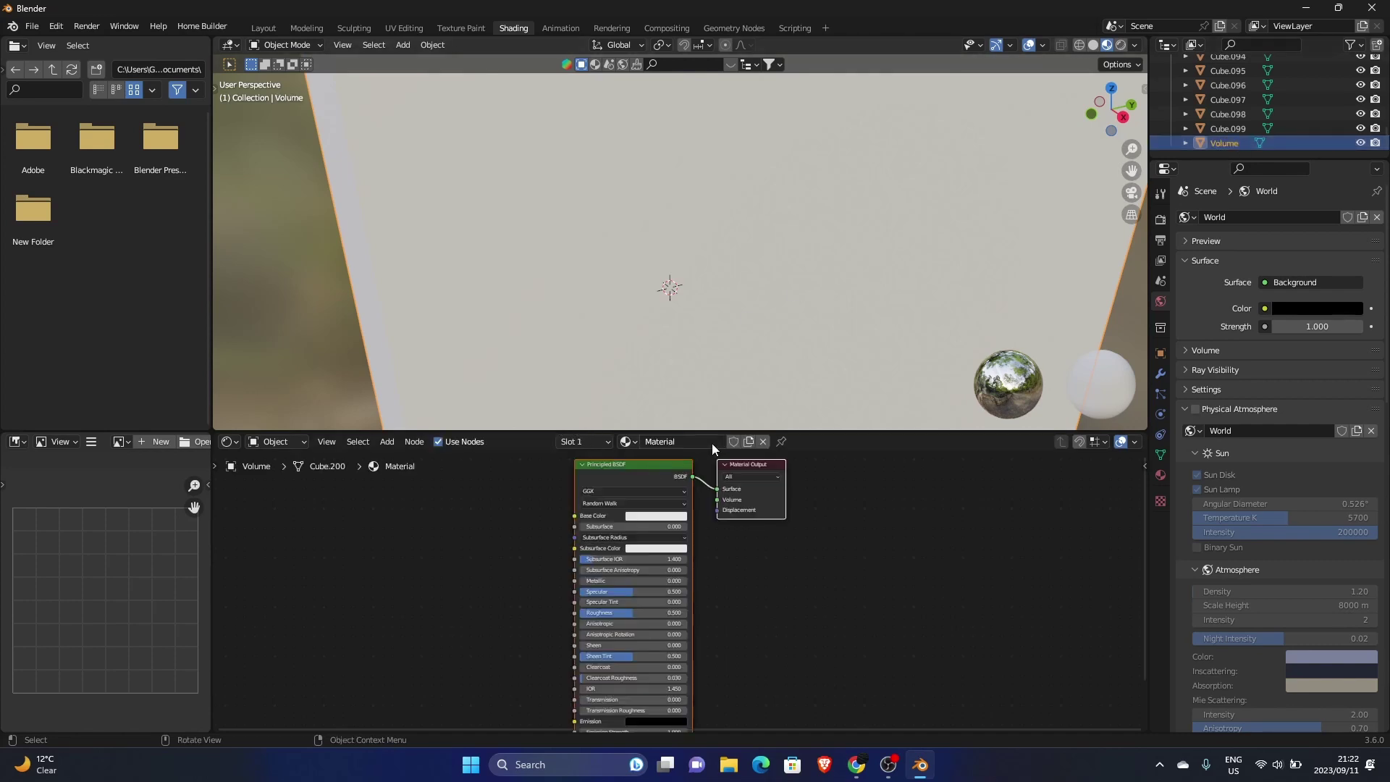
{"action": "left_click", "coordinate": [609, 480]}
{"action": "key", "text": "x"}
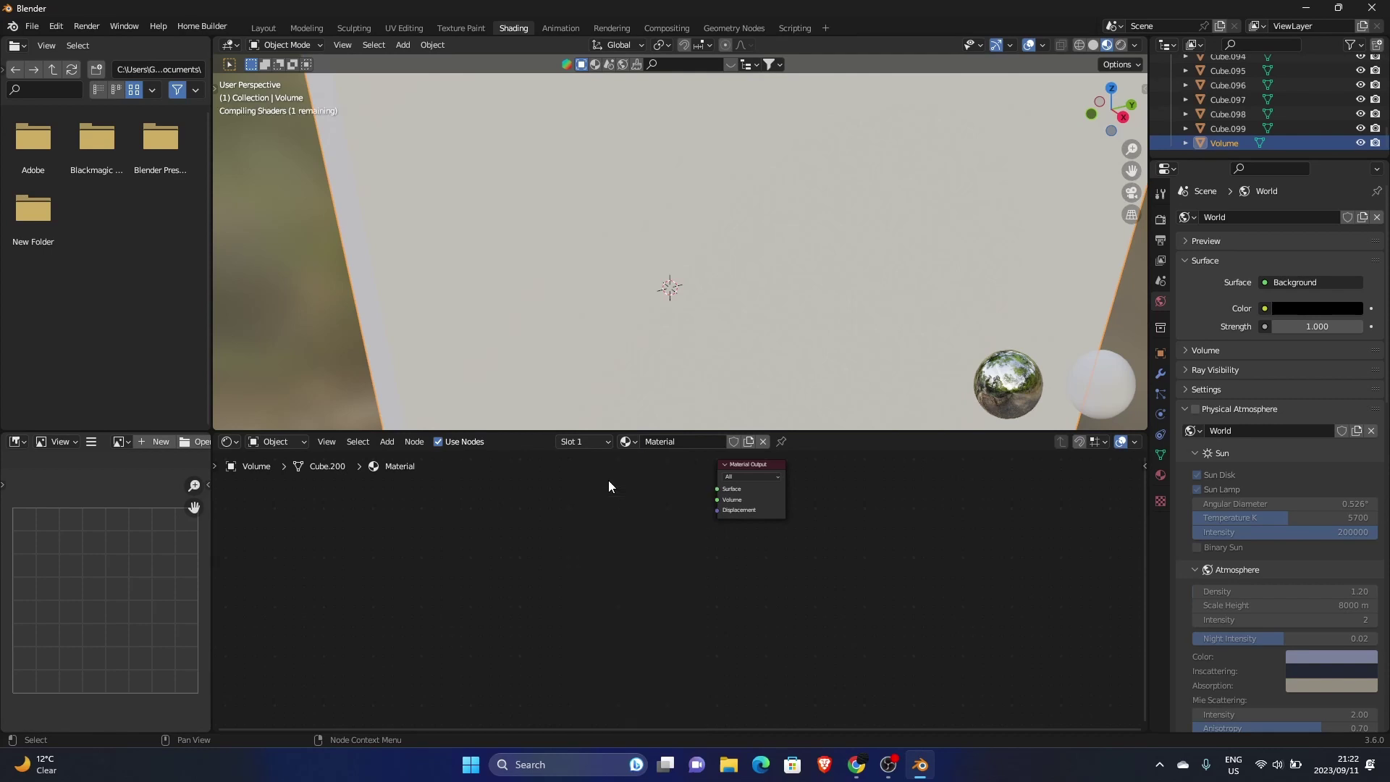
{"action": "key", "text": "shift+a"}
{"action": "left_click", "coordinate": [608, 480]}
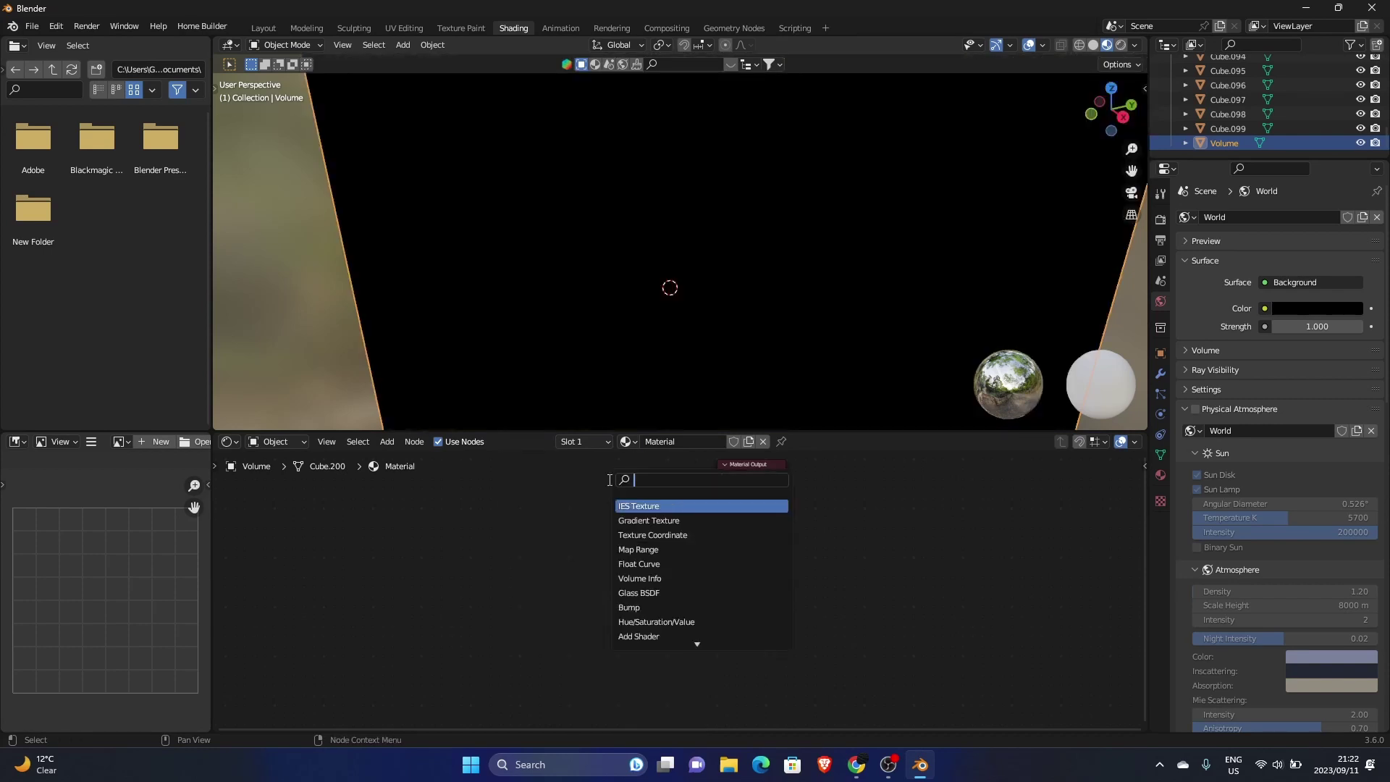
{"action": "type", "text": "volu"}
{"action": "key", "text": "Down"}
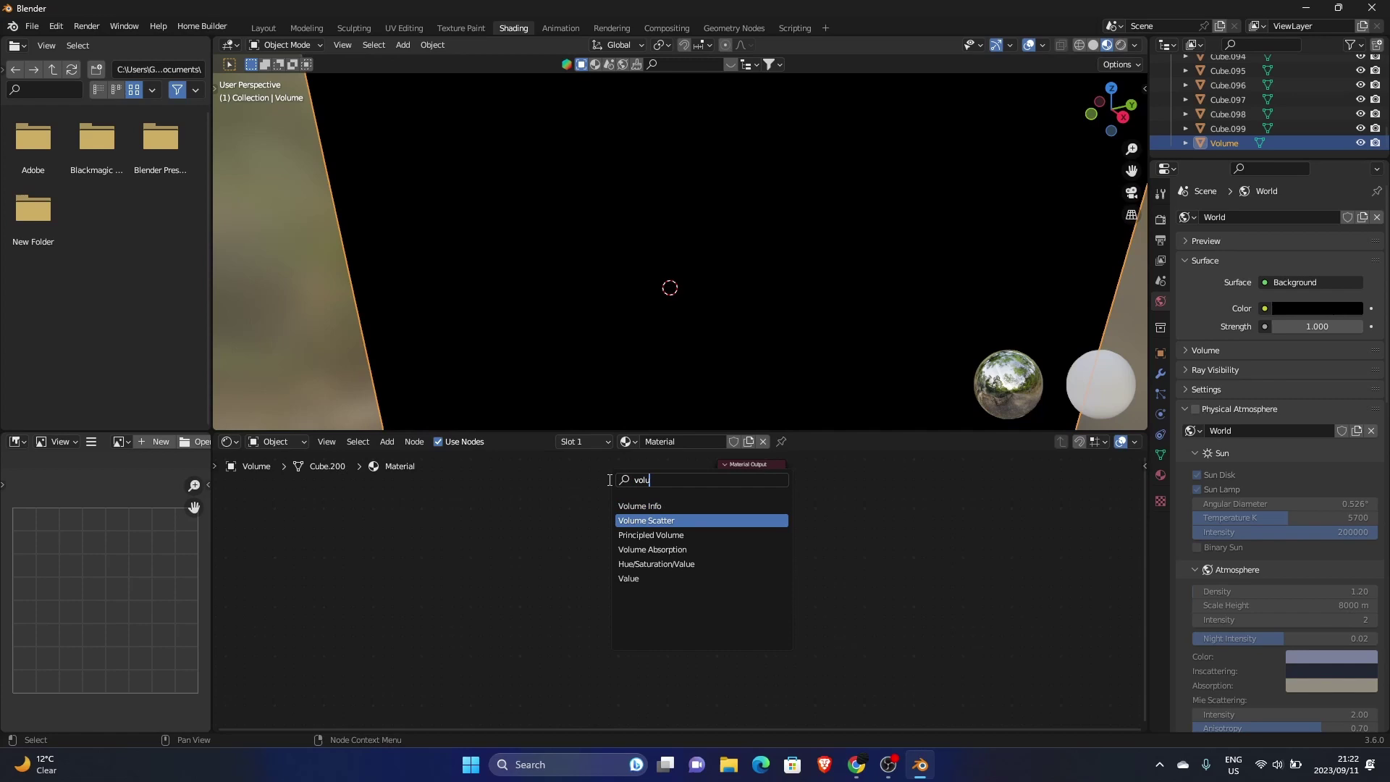
{"action": "key", "text": "Down"}
{"action": "key", "text": "Return"}
{"action": "left_click", "coordinate": [618, 507]}
{"action": "left_click_drag", "start_coordinate": [619, 502], "coordinate": [717, 500]}
Set the Principled Volume density to 0.1.
{"action": "left_click", "coordinate": [566, 538]}
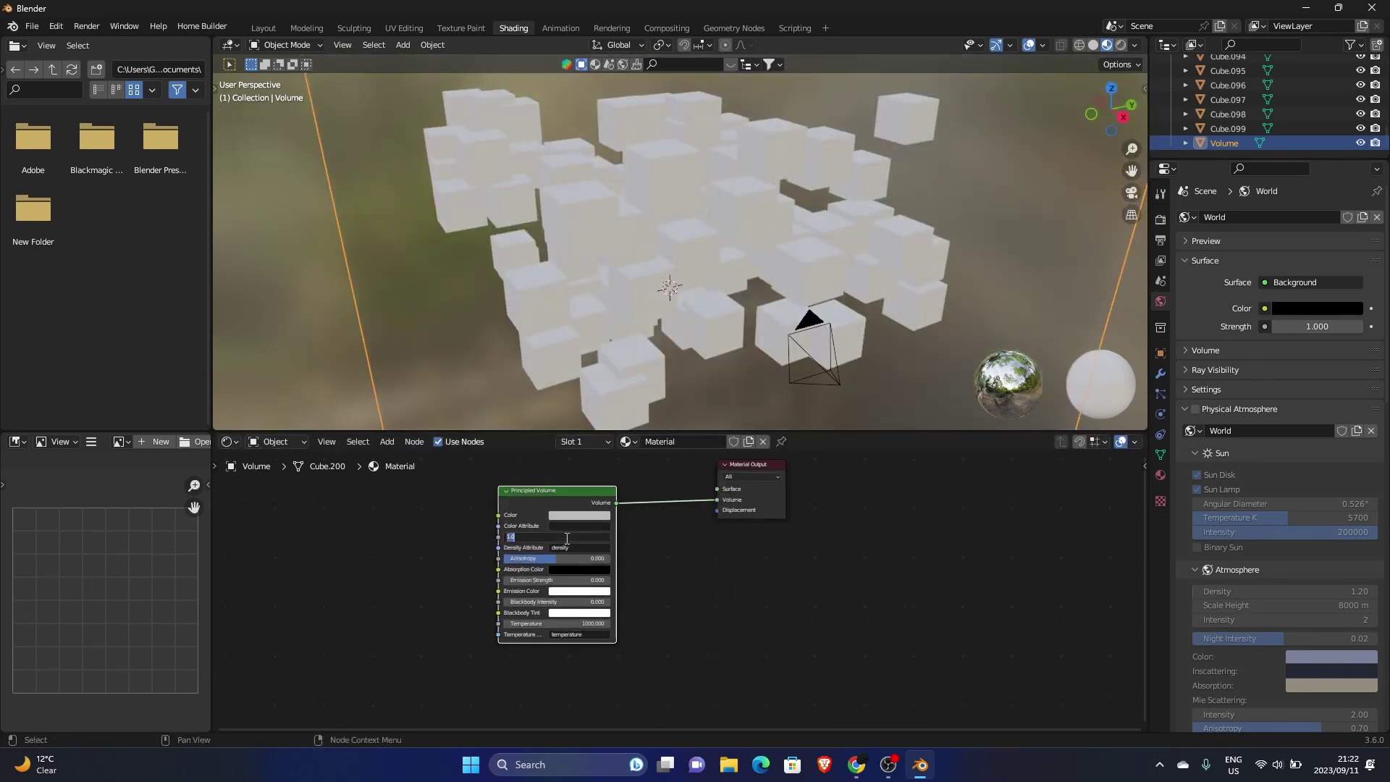
{"action": "key", "text": "BackSpace"}
{"action": "type", "text": "0.1"}
{"action": "key", "text": "Return"}
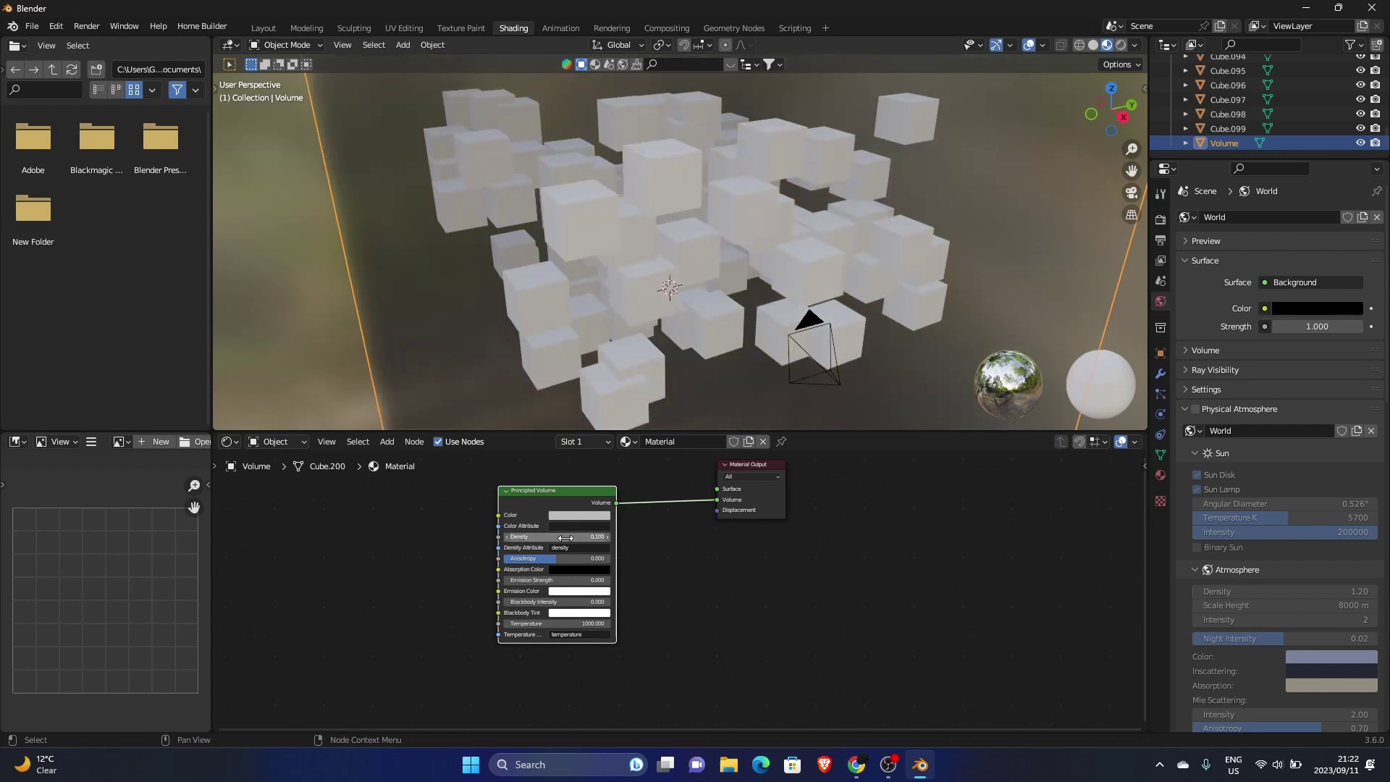
Back in Layout, add a point light to the scene from the top view.
{"action": "left_click", "coordinate": [263, 27]}
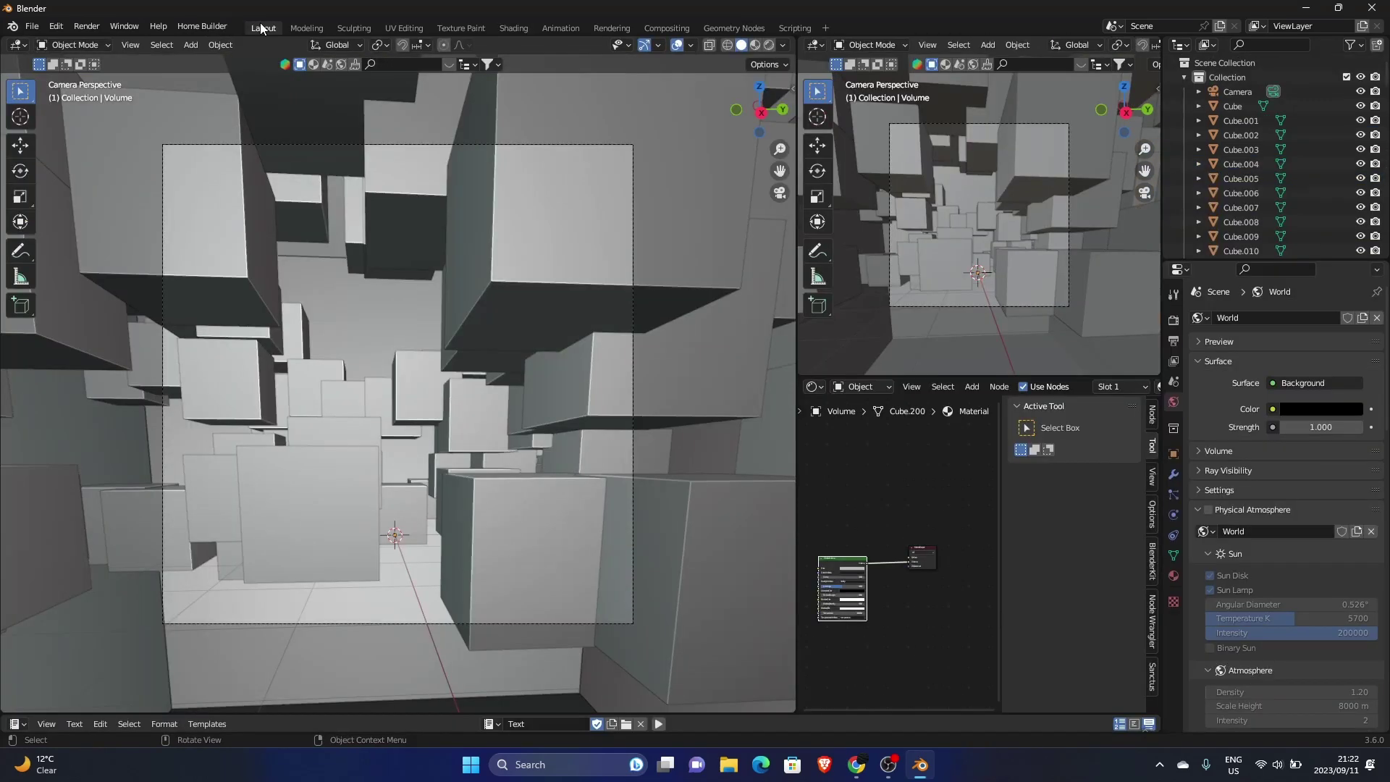
{"action": "middle_click_drag", "start_coordinate": [332, 298], "coordinate": [484, 337]}
{"action": "key", "text": "KP_0"}
{"action": "left_click", "coordinate": [759, 89]}
{"action": "left_click", "coordinate": [520, 294]}
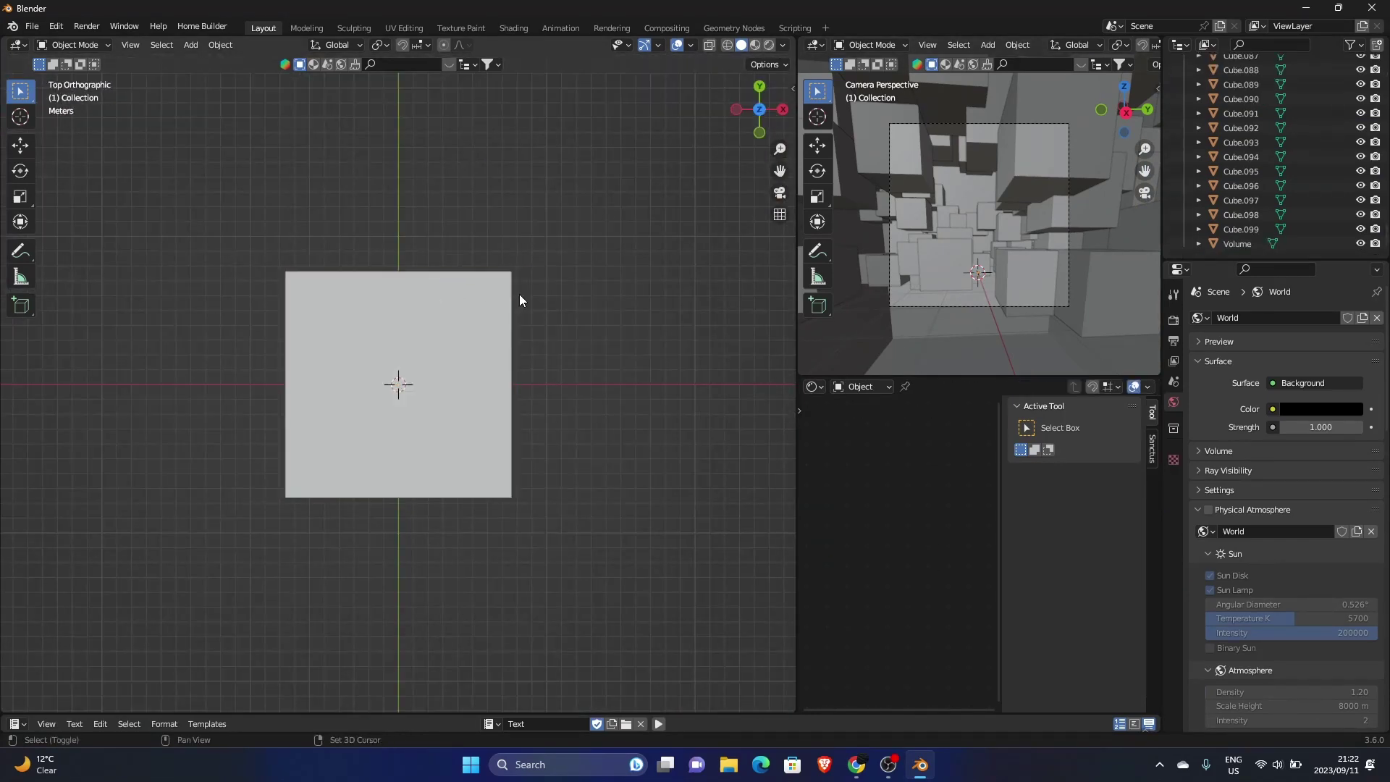
{"action": "key", "text": "shift+a"}
{"action": "mouse_move", "coordinate": [518, 294]}
{"action": "left_click", "coordinate": [584, 294]}
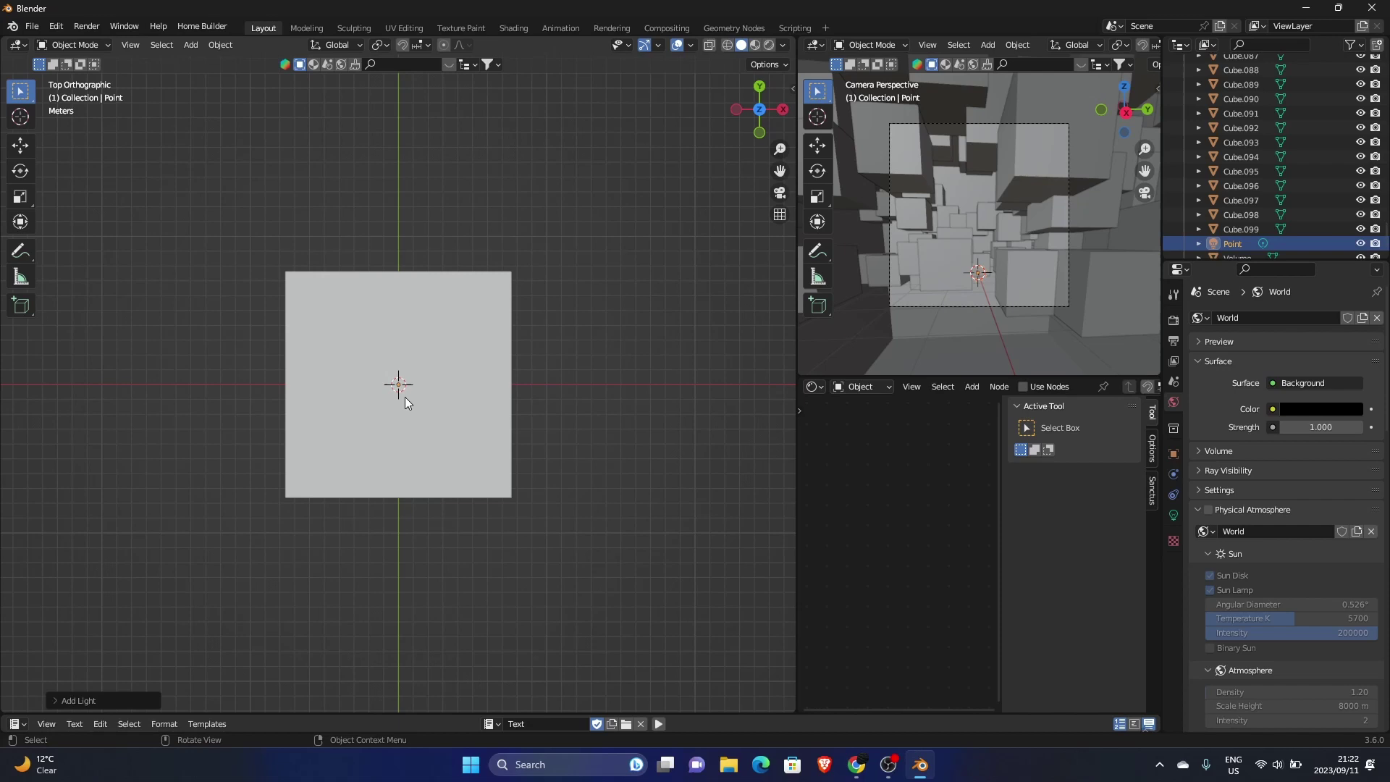
Move the point light along Y, then raise it on Z above the cube cluster.
{"action": "key", "text": "g"}
{"action": "key", "text": "y"}
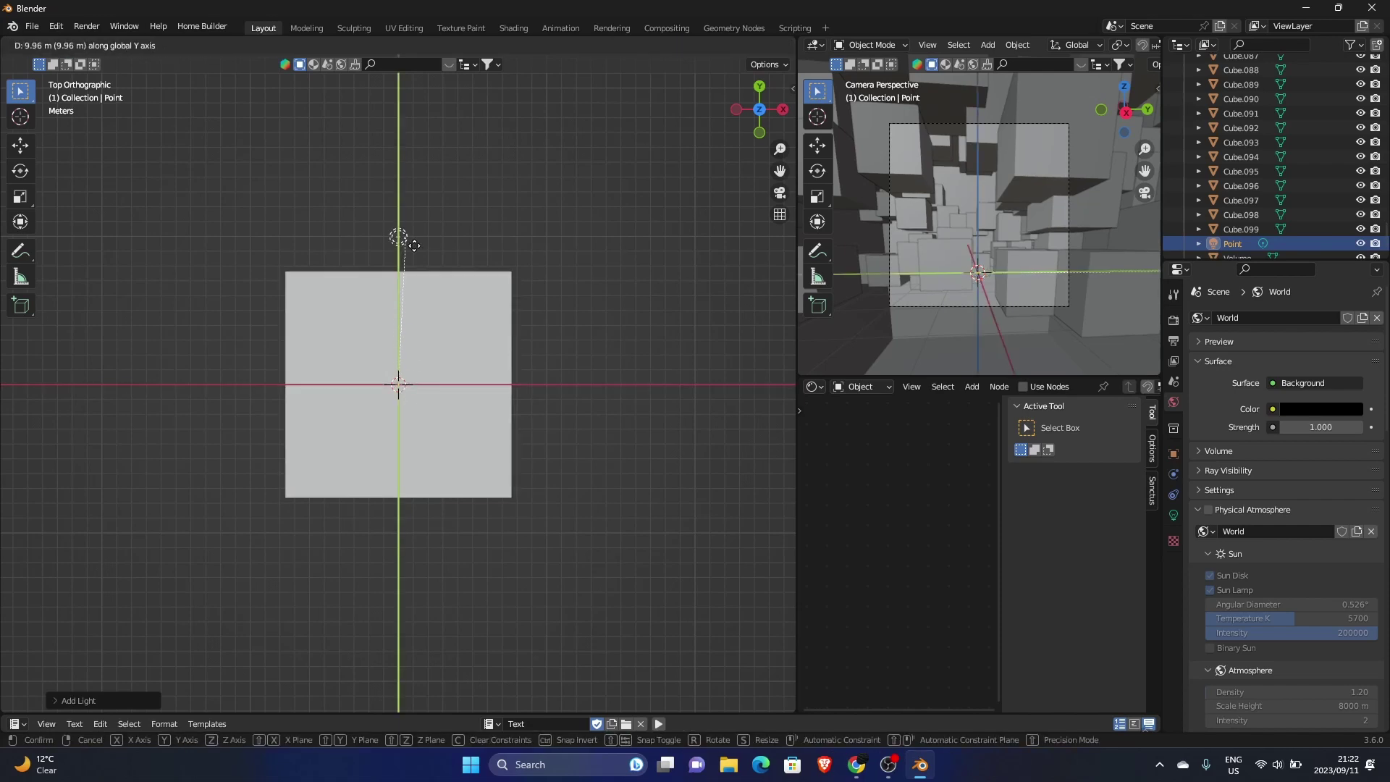
{"action": "left_click", "coordinate": [418, 261]}
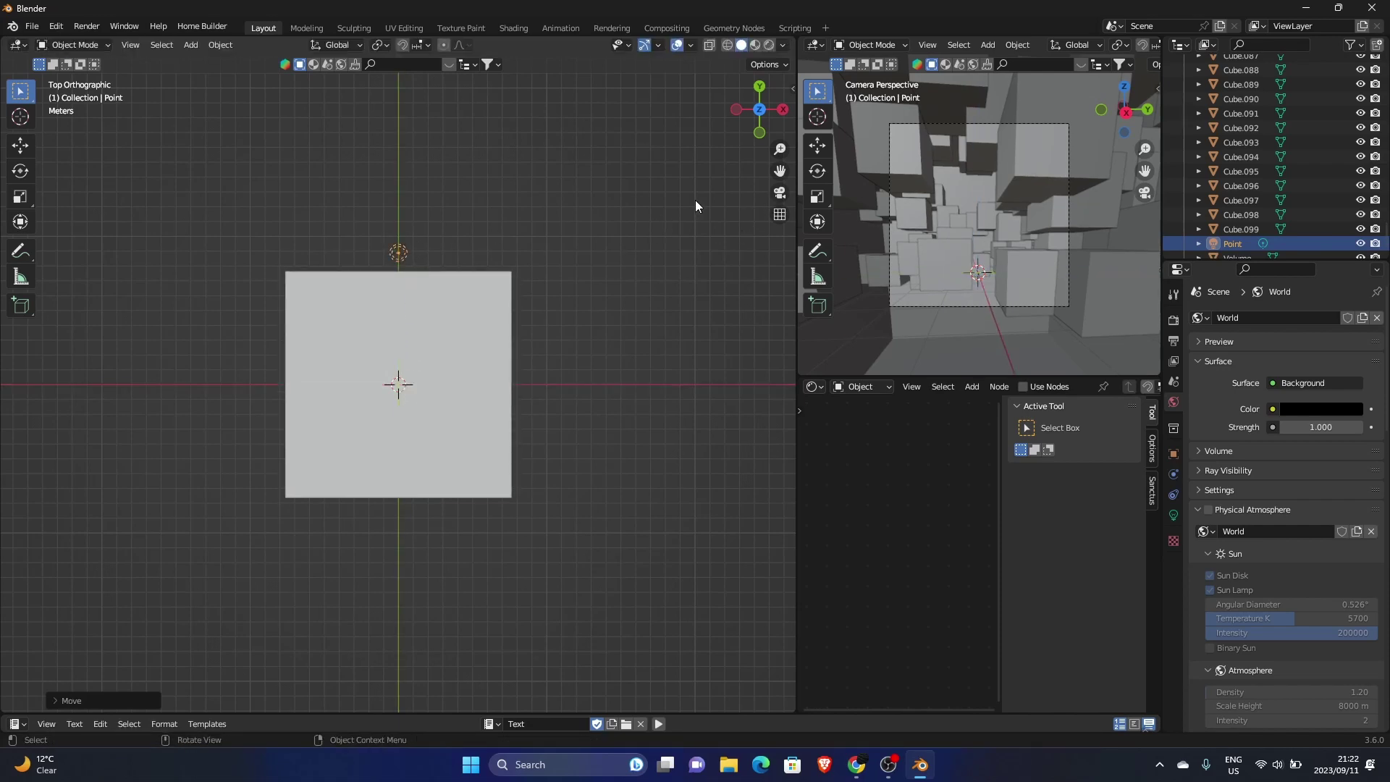
{"action": "middle_click_drag", "start_coordinate": [514, 360], "coordinate": [362, 250]}
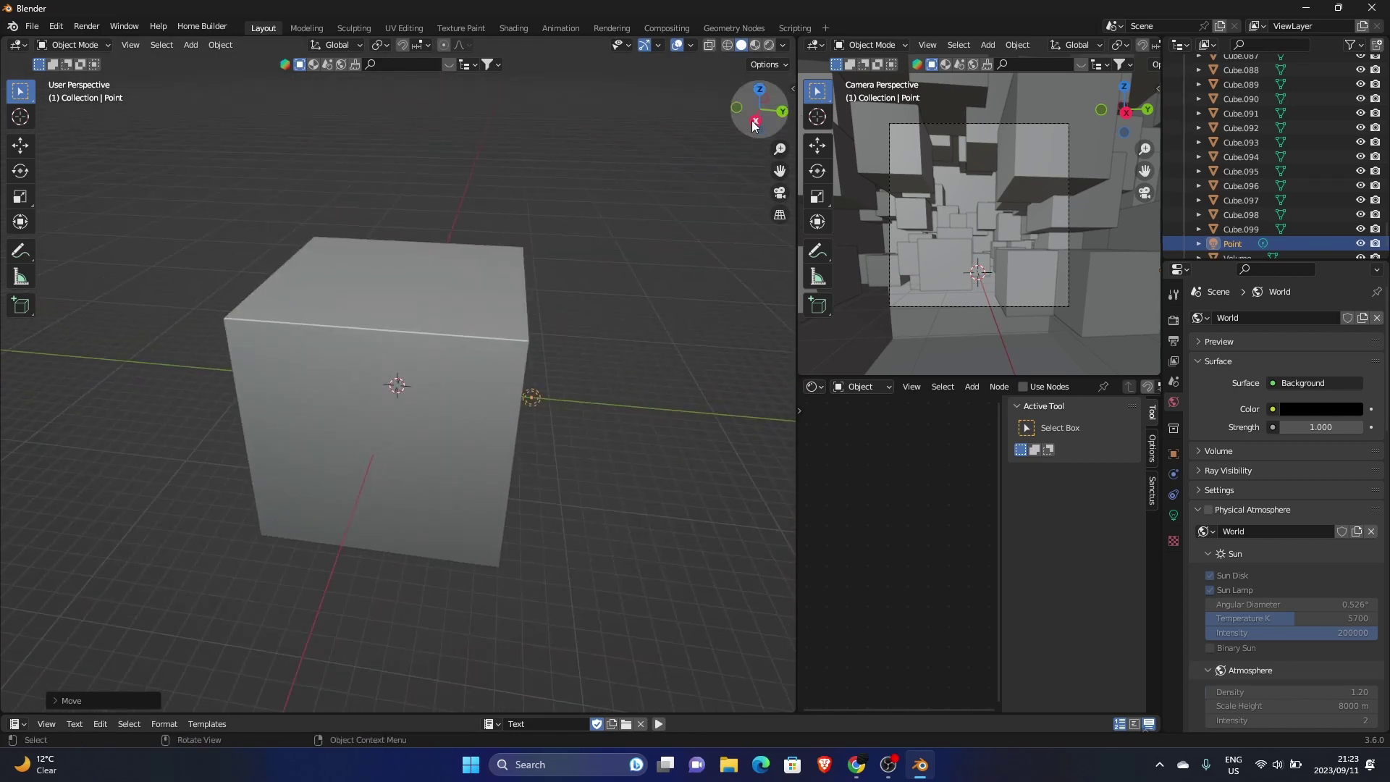
{"action": "left_click", "coordinate": [755, 122]}
{"action": "key", "text": "g"}
{"action": "key", "text": "z"}
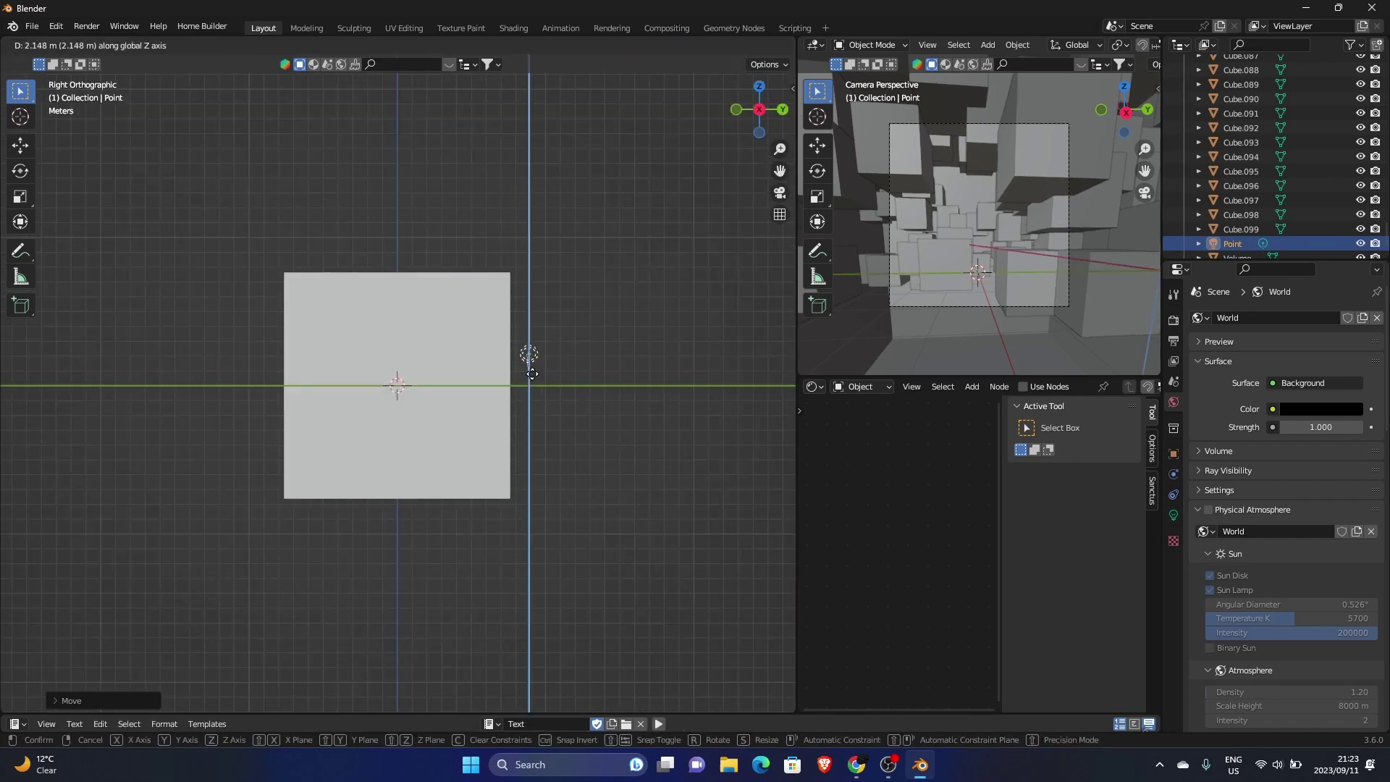
{"action": "left_click", "coordinate": [534, 344]}
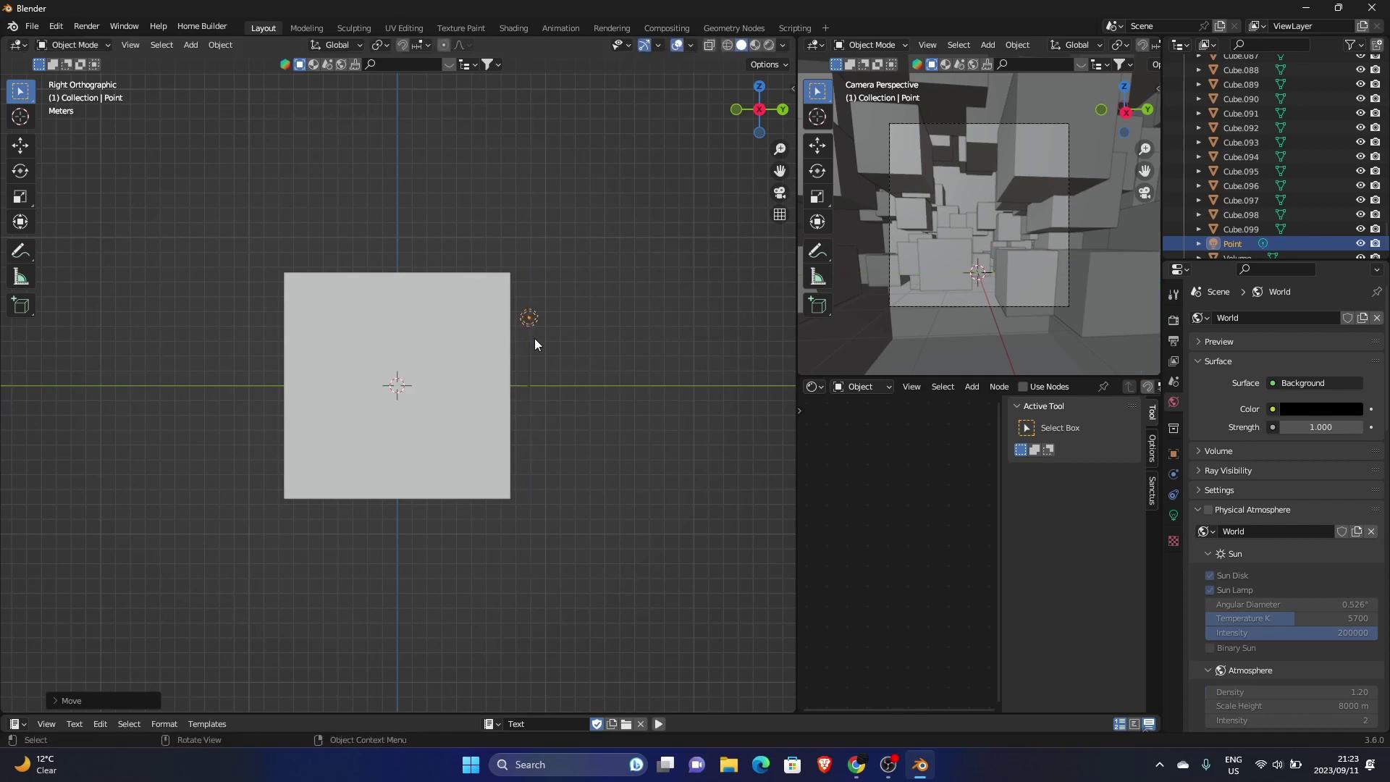
In wireframe shading, shift the point light further along the Y axis inside the Volume box.
{"action": "left_click", "coordinate": [728, 46]}
{"action": "middle_click_drag", "start_coordinate": [358, 402], "coordinate": [246, 456]}
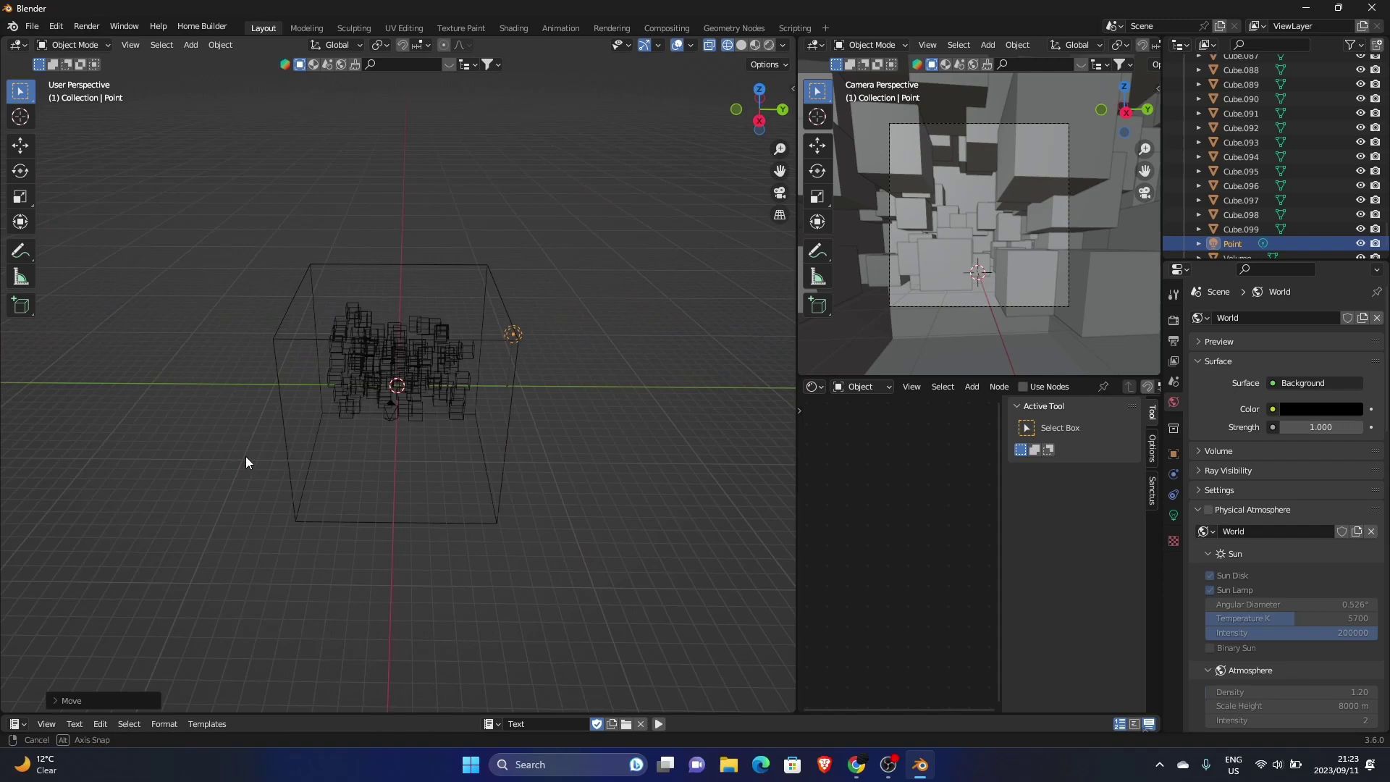
{"action": "middle_click_drag", "start_coordinate": [512, 334], "coordinate": [514, 441]}
{"action": "key", "text": "g"}
{"action": "key", "text": "x"}
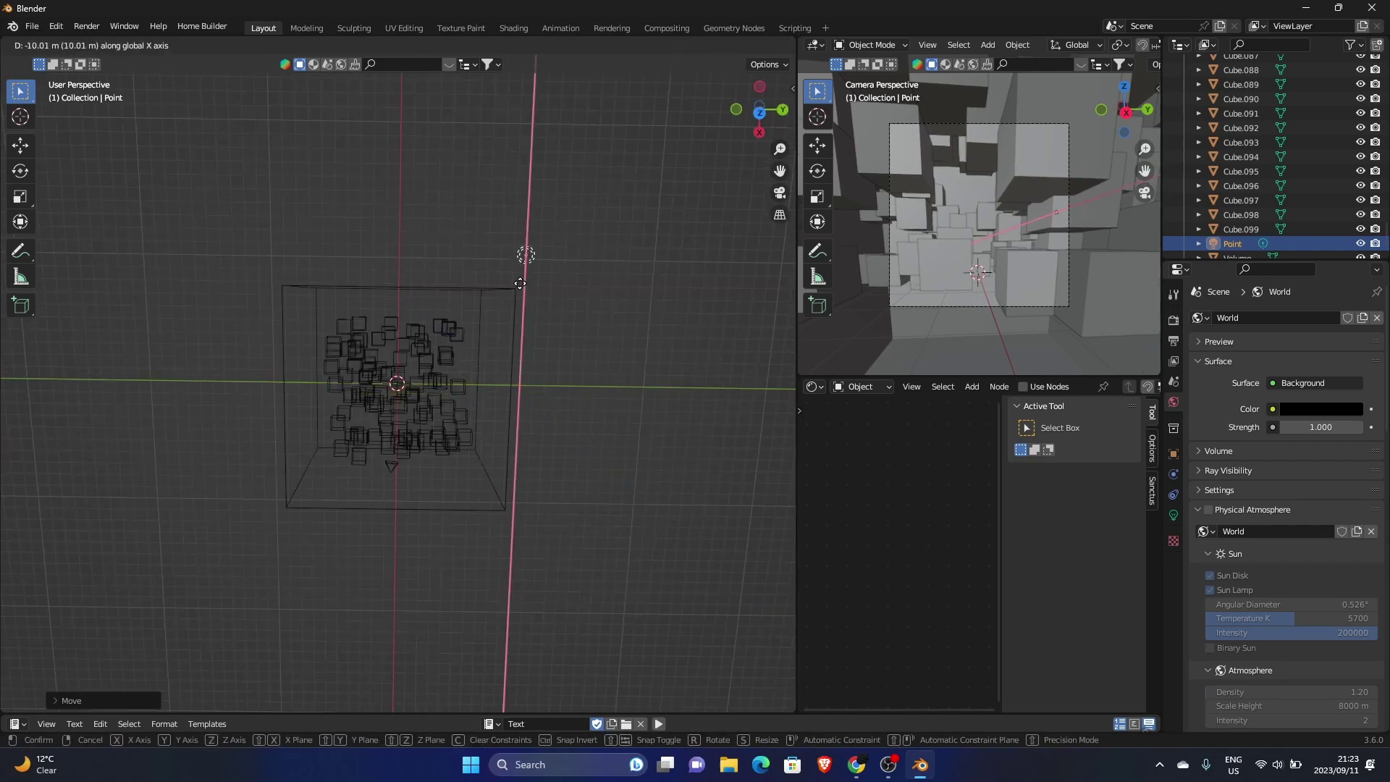
{"action": "key", "text": "y"}
{"action": "left_click", "coordinate": [387, 283]}
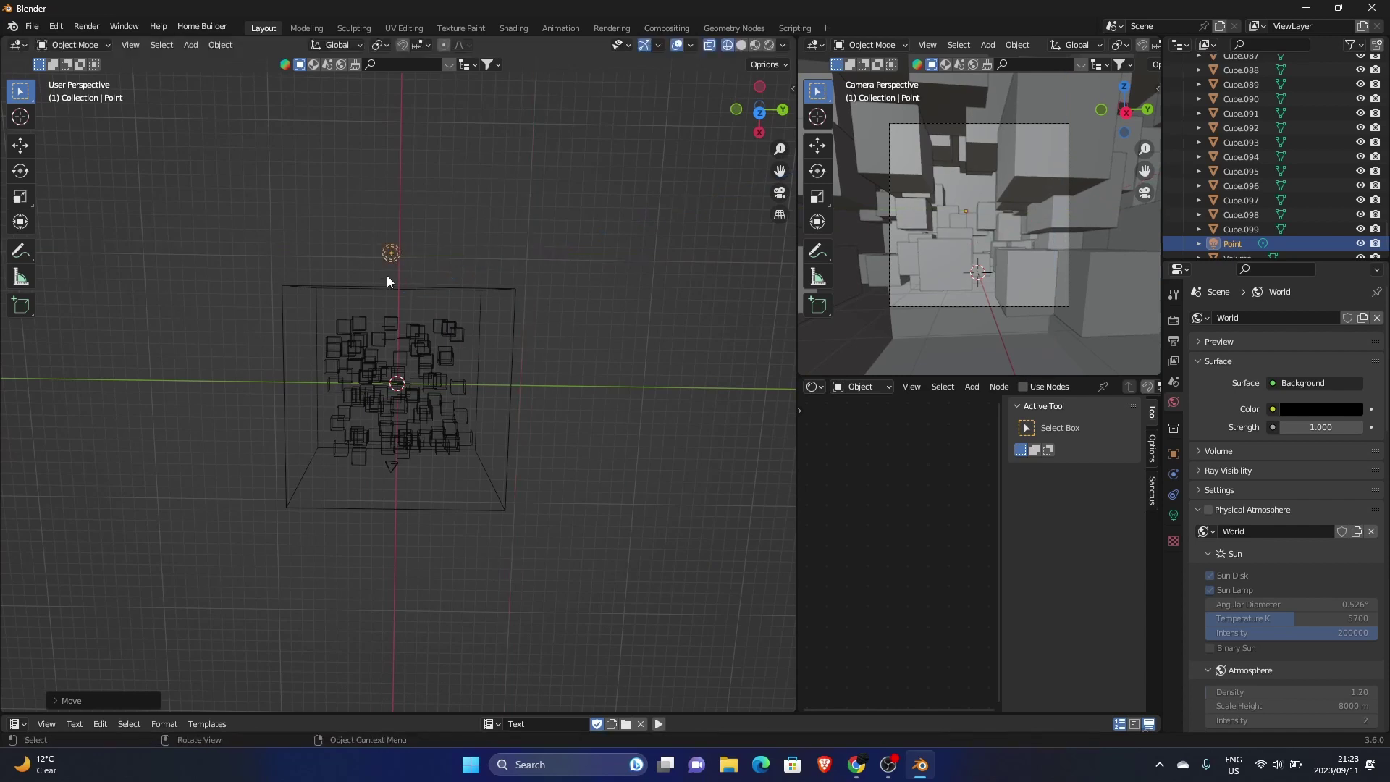
Fine-tune the light's position through the camera view, then return to Solid shading.
{"action": "key", "text": "KP_0"}
{"action": "key", "text": "g"}
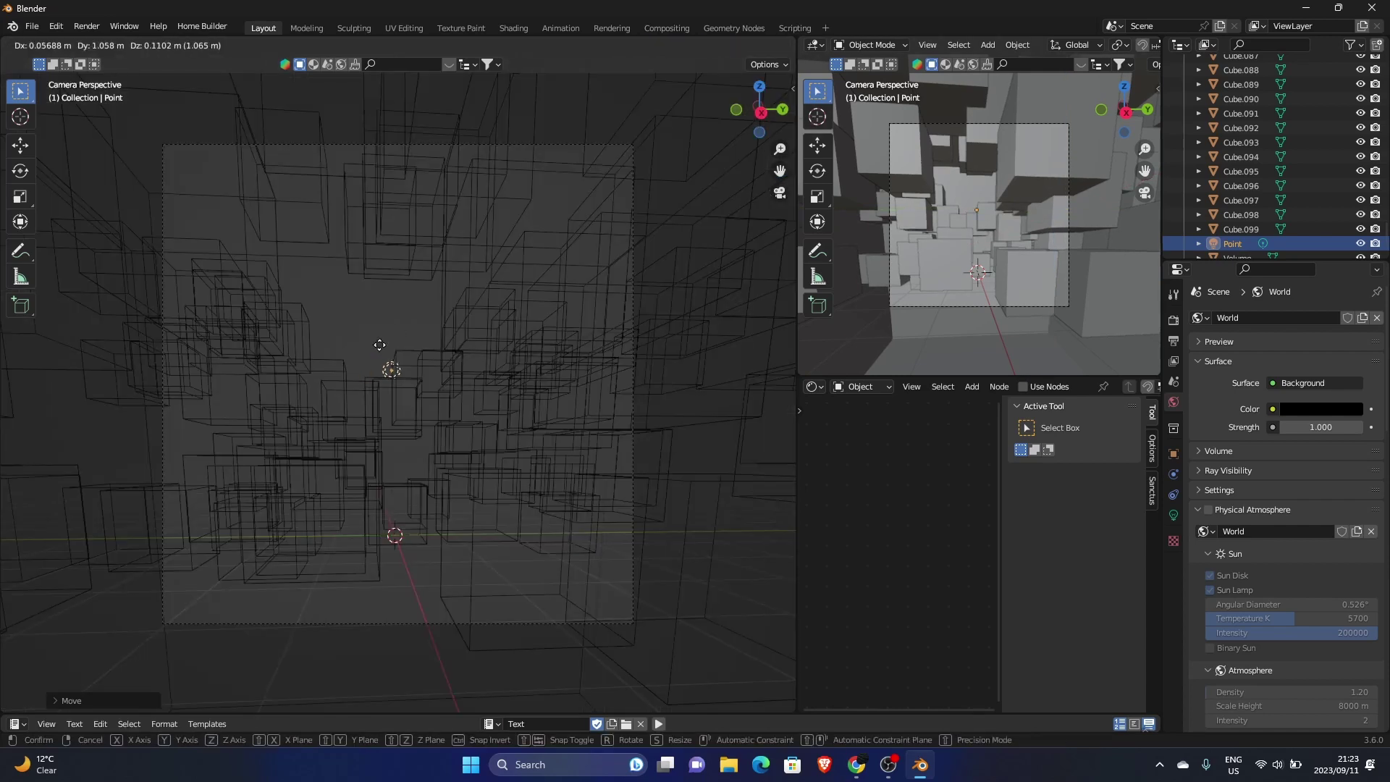
{"action": "left_click", "coordinate": [383, 342]}
{"action": "middle_click_drag", "start_coordinate": [432, 302], "coordinate": [410, 373]}
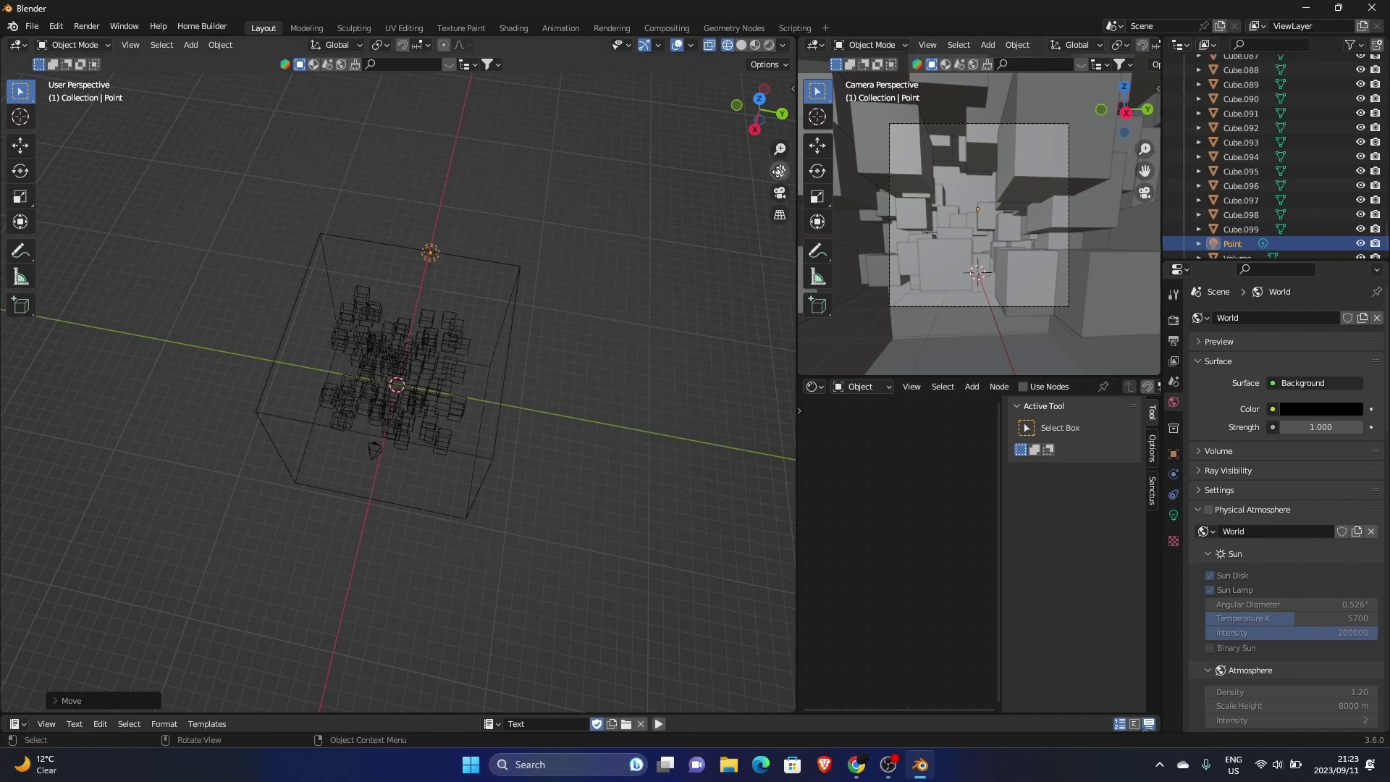
{"action": "left_click", "coordinate": [649, 262]}
{"action": "key", "text": "KP_0"}
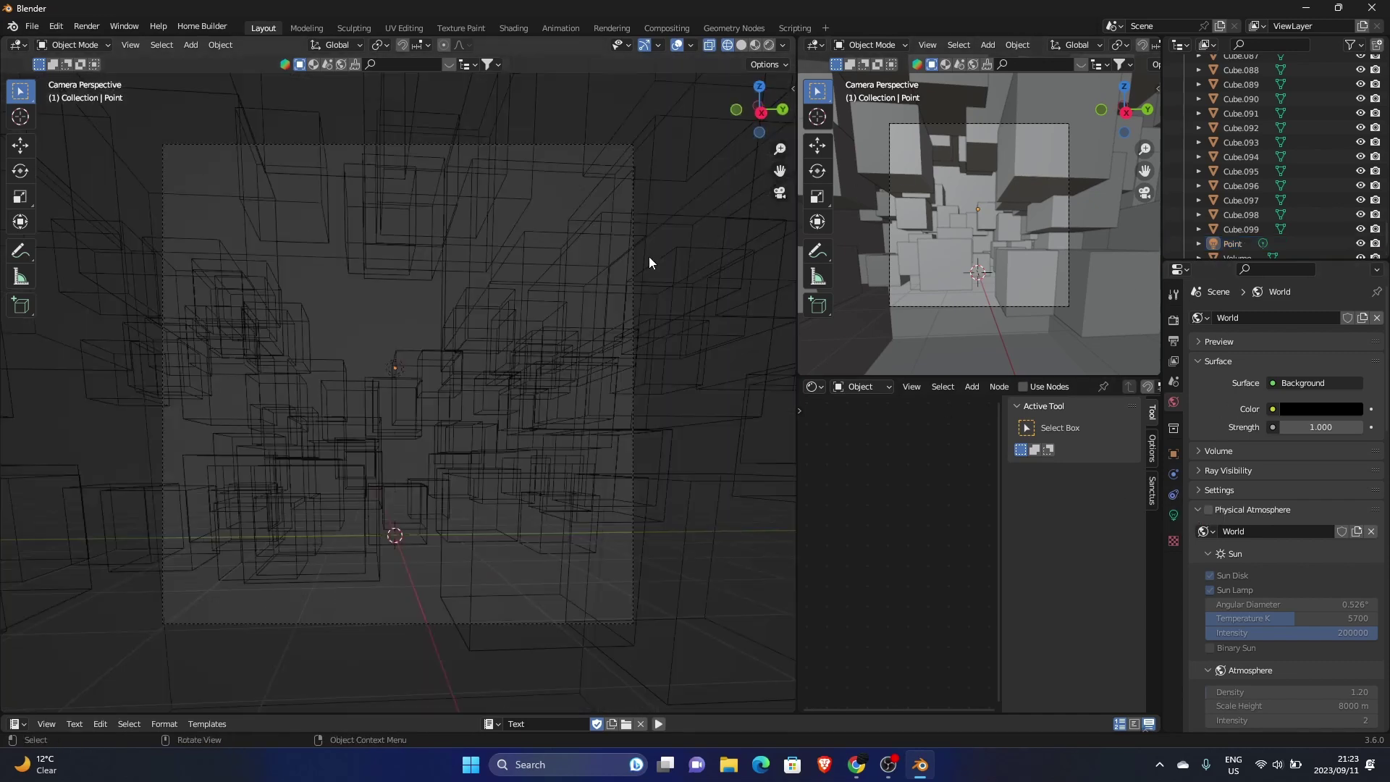
{"action": "left_click", "coordinate": [740, 46]}
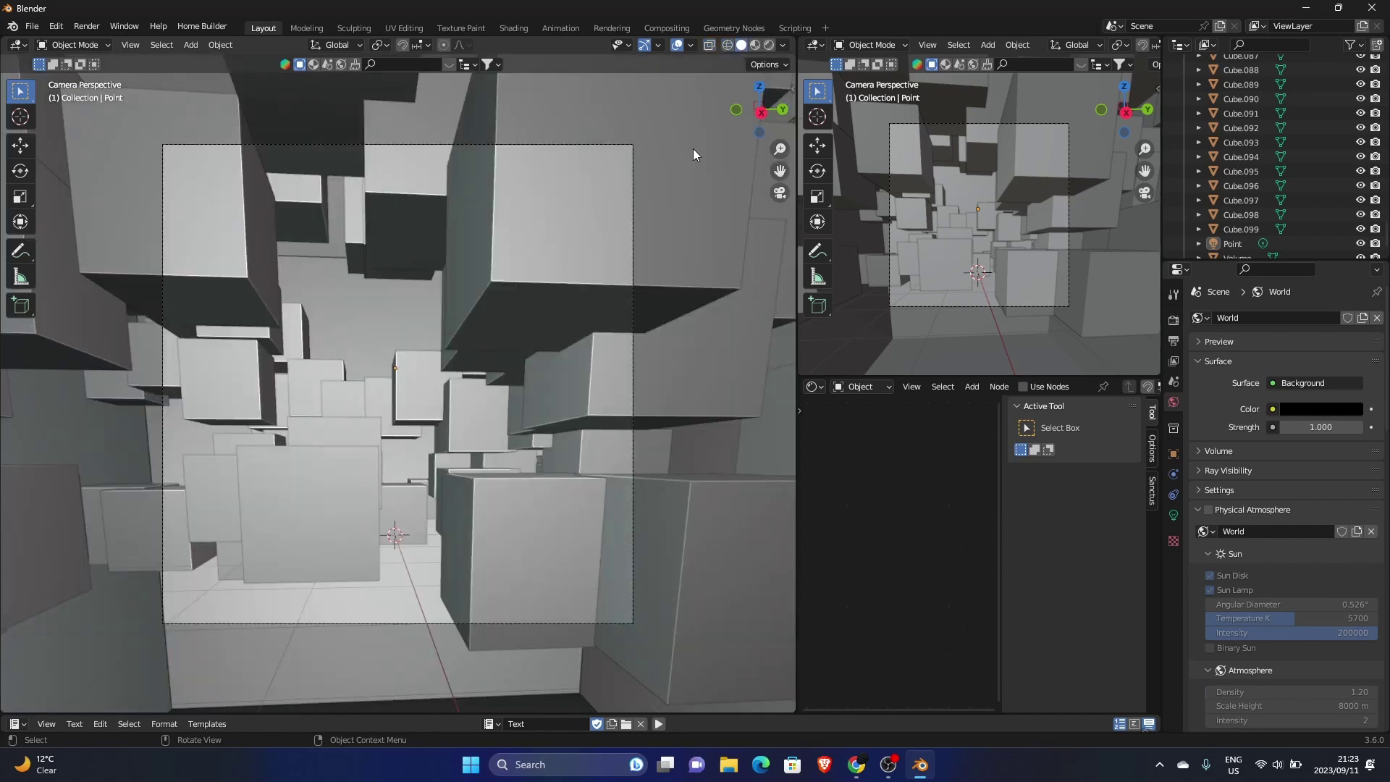
Switch to Rendered shading and set the point light's power to 10000 W.
{"action": "left_click", "coordinate": [768, 48]}
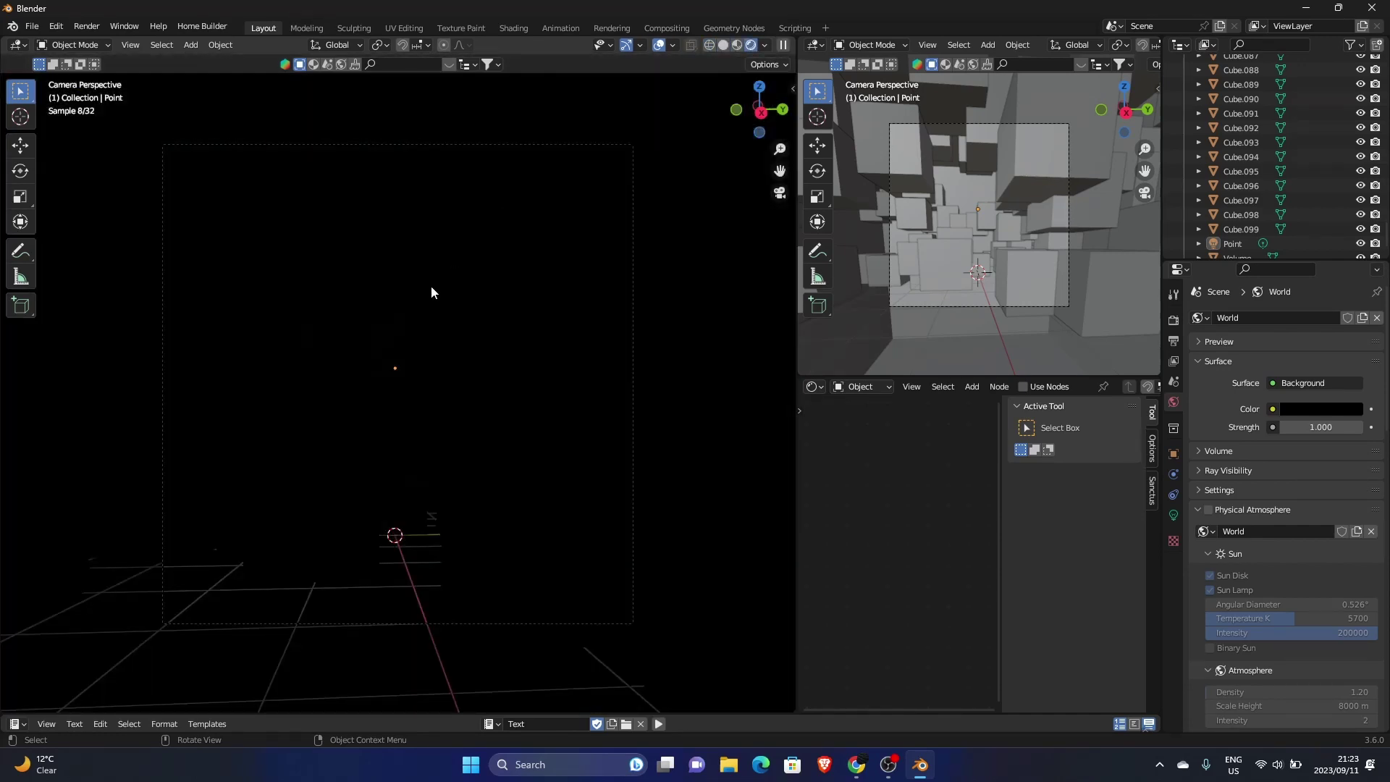
{"action": "left_click", "coordinate": [1233, 247]}
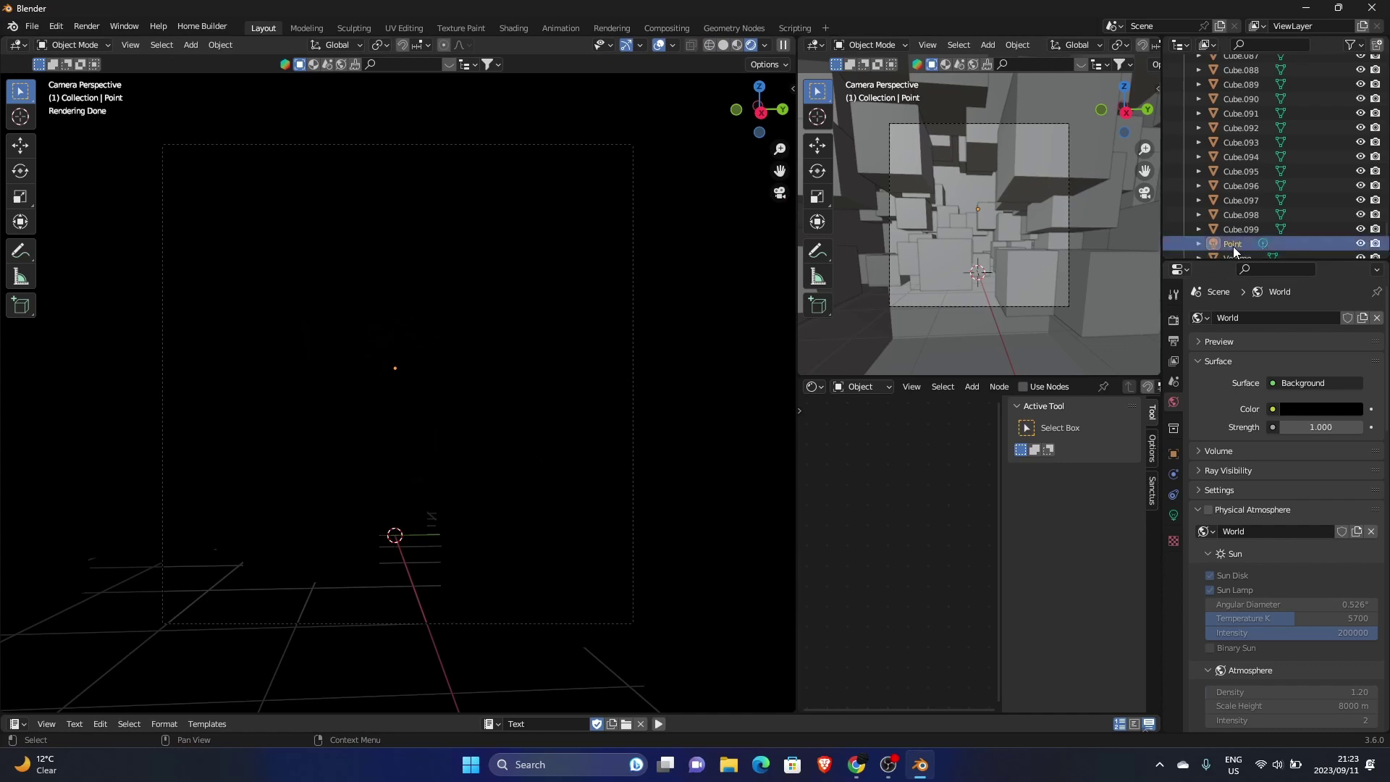
{"action": "left_click", "coordinate": [1174, 515]}
{"action": "left_click", "coordinate": [1307, 419]}
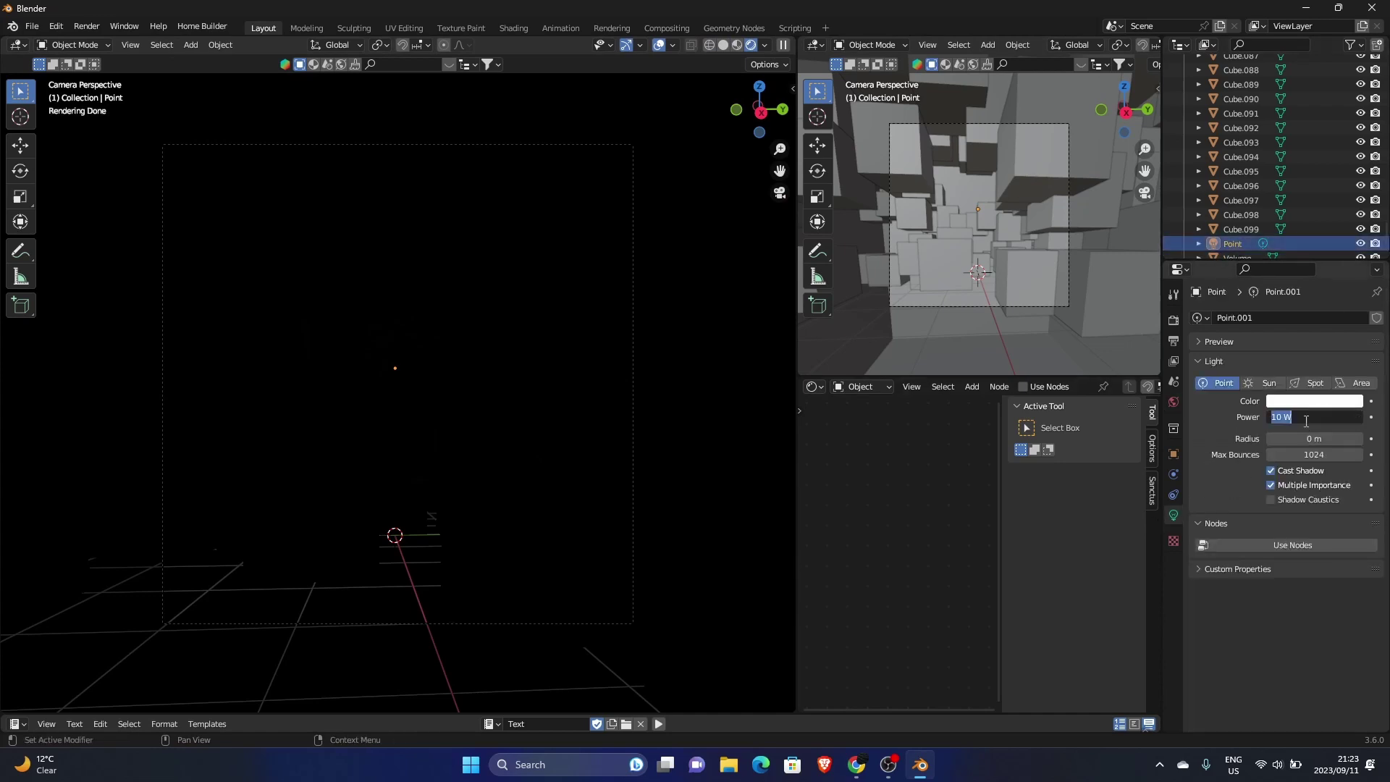
{"action": "key", "text": "BackSpace"}
{"action": "type", "text": "10000"}
{"action": "key", "text": "Return"}
Make the point light blue and orbit the rendered view to a new angle.
{"action": "left_click", "coordinate": [1304, 402]}
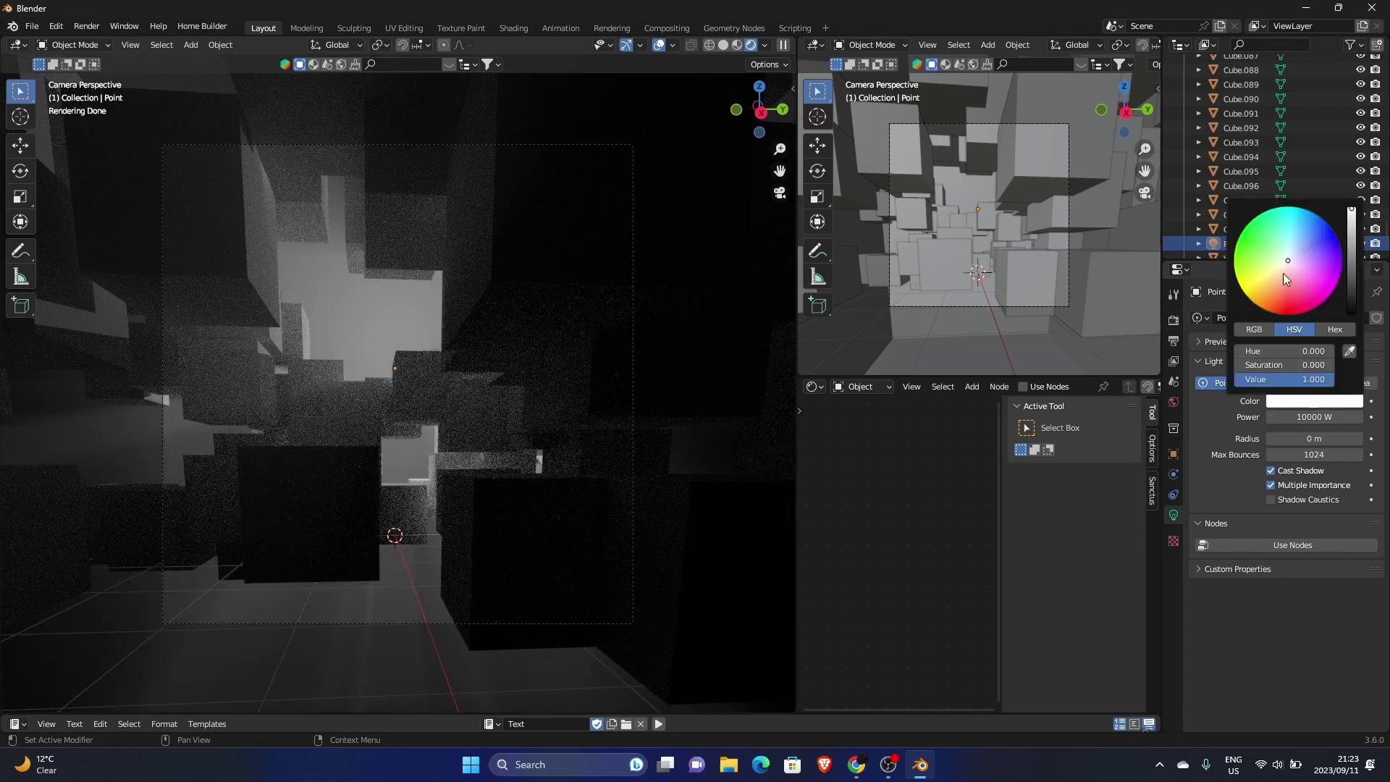
{"action": "left_click_drag", "start_coordinate": [1292, 259], "coordinate": [1284, 228]}
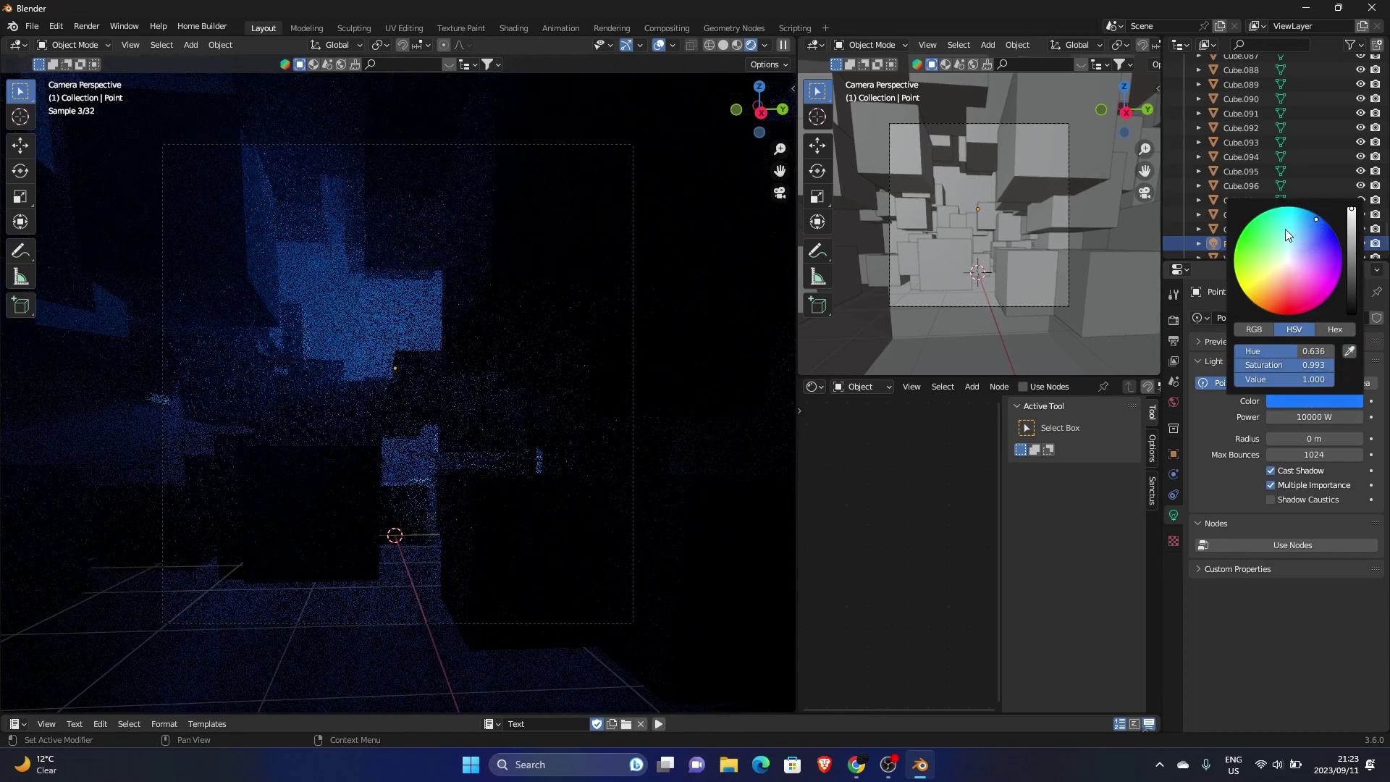
{"action": "middle_click_drag", "start_coordinate": [596, 406], "coordinate": [105, 375]}
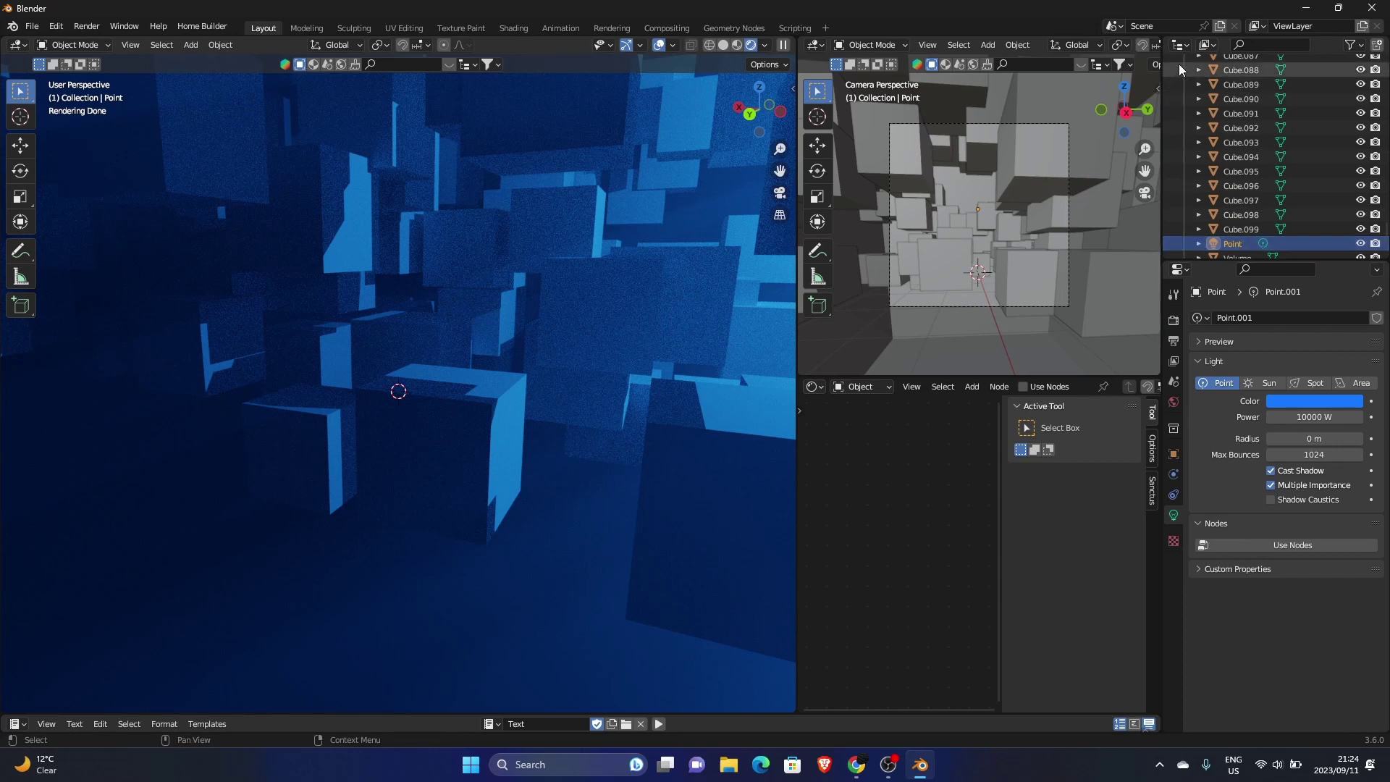
{"action": "scroll", "coordinate": [1193, 127], "scroll_direction": "up", "scroll_amount": 5}
{"action": "scroll", "coordinate": [1231, 102], "scroll_direction": "up", "scroll_amount": 20}
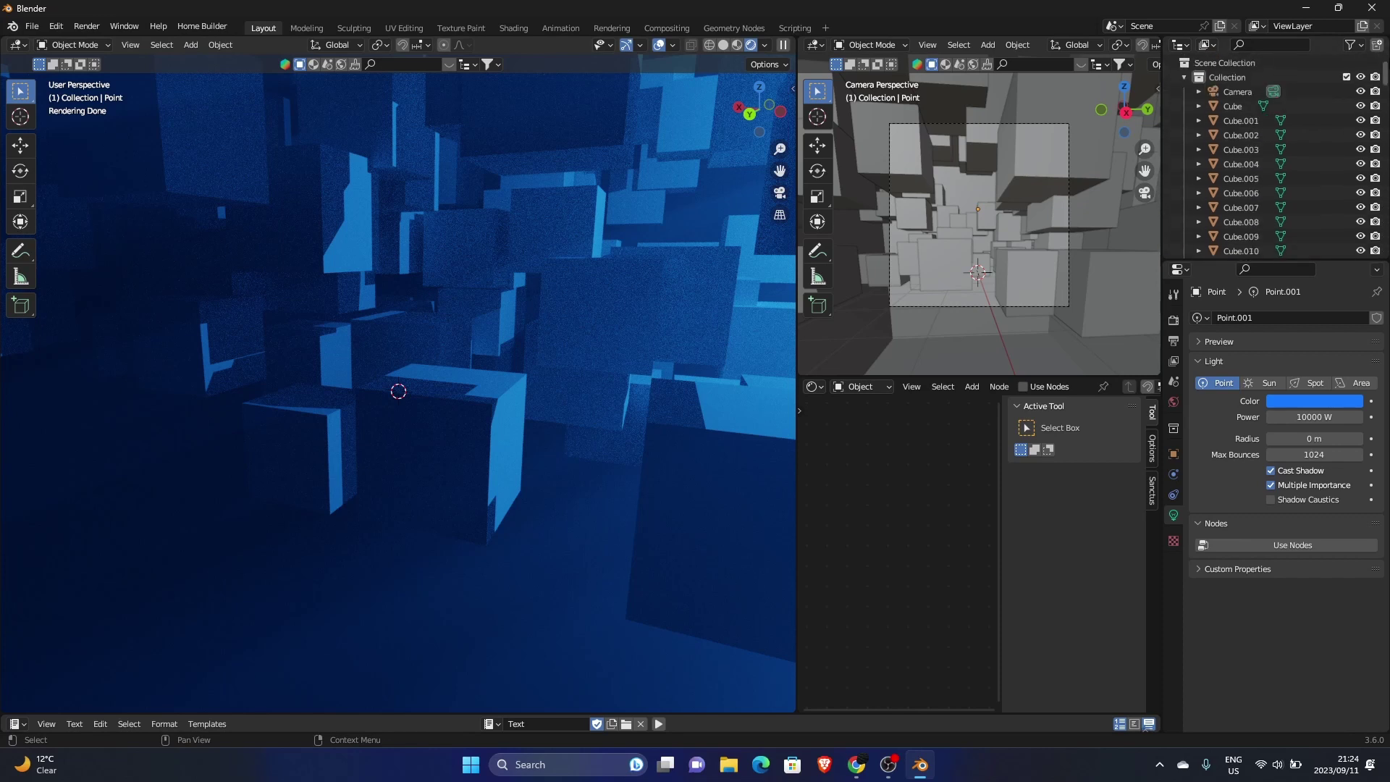
Look through the camera and set a 43 mm focal length with vertically shifted framing.
{"action": "left_click", "coordinate": [1237, 92]}
{"action": "key", "text": "ctrl+KP_0"}
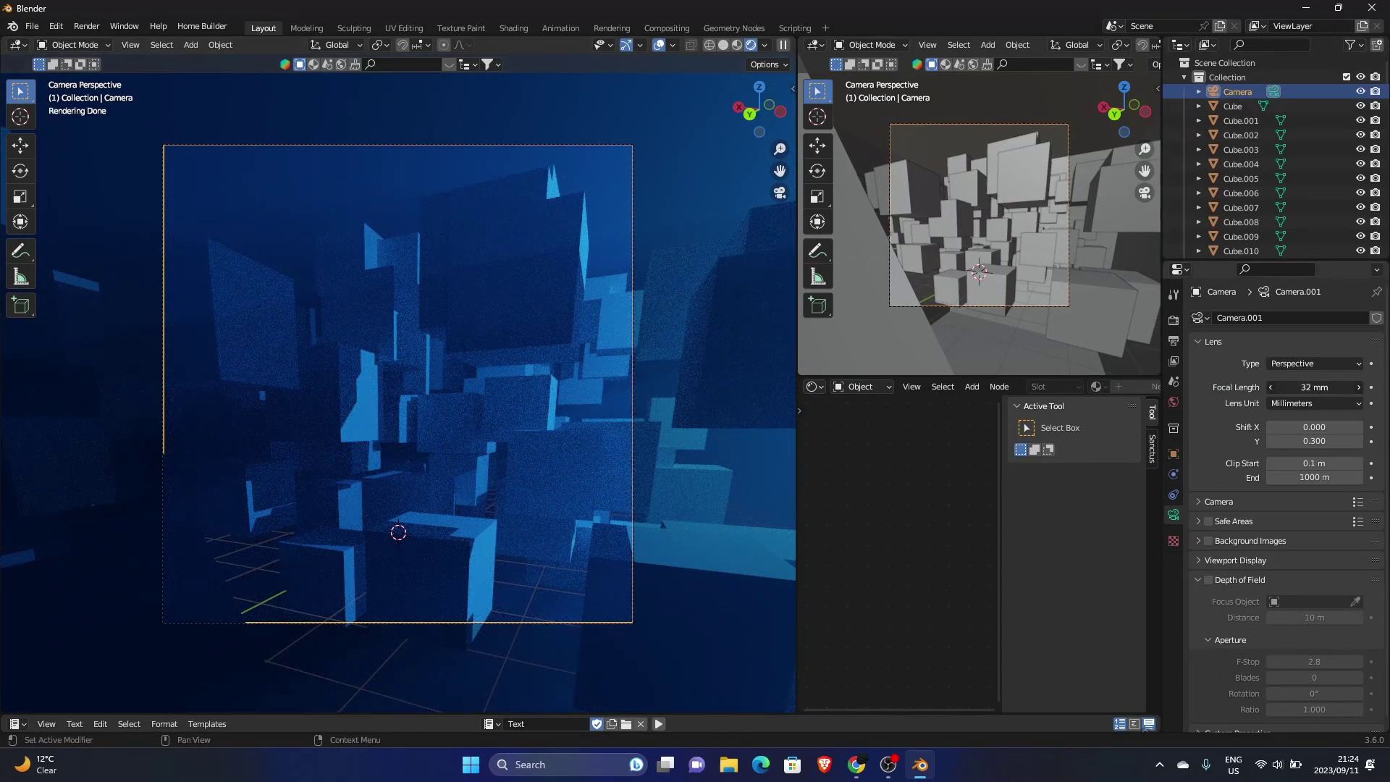
{"action": "mouse_move", "coordinate": [1314, 387]}
{"action": "left_mouse_down"}
{"action": "mouse_move", "coordinate": [1336, 387]}
{"action": "mouse_move", "coordinate": [1316, 389]}
{"action": "left_mouse_up"}
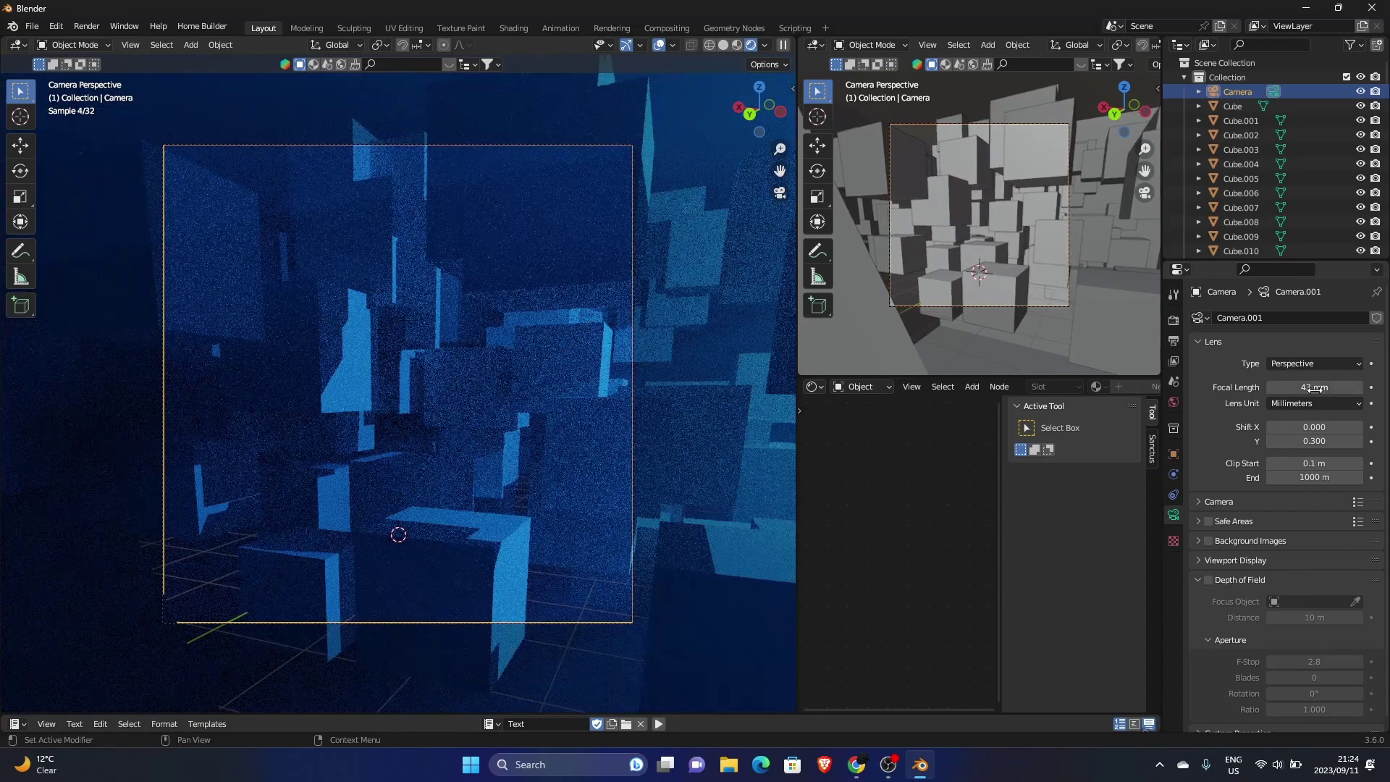
{"action": "mouse_move", "coordinate": [1314, 441]}
{"action": "left_mouse_down"}
{"action": "mouse_move", "coordinate": [1271, 441]}
{"action": "mouse_move", "coordinate": [1314, 441]}
{"action": "mouse_move", "coordinate": [1318, 422]}
{"action": "mouse_move", "coordinate": [1334, 421]}
{"action": "mouse_move", "coordinate": [1314, 422]}
{"action": "left_mouse_up"}
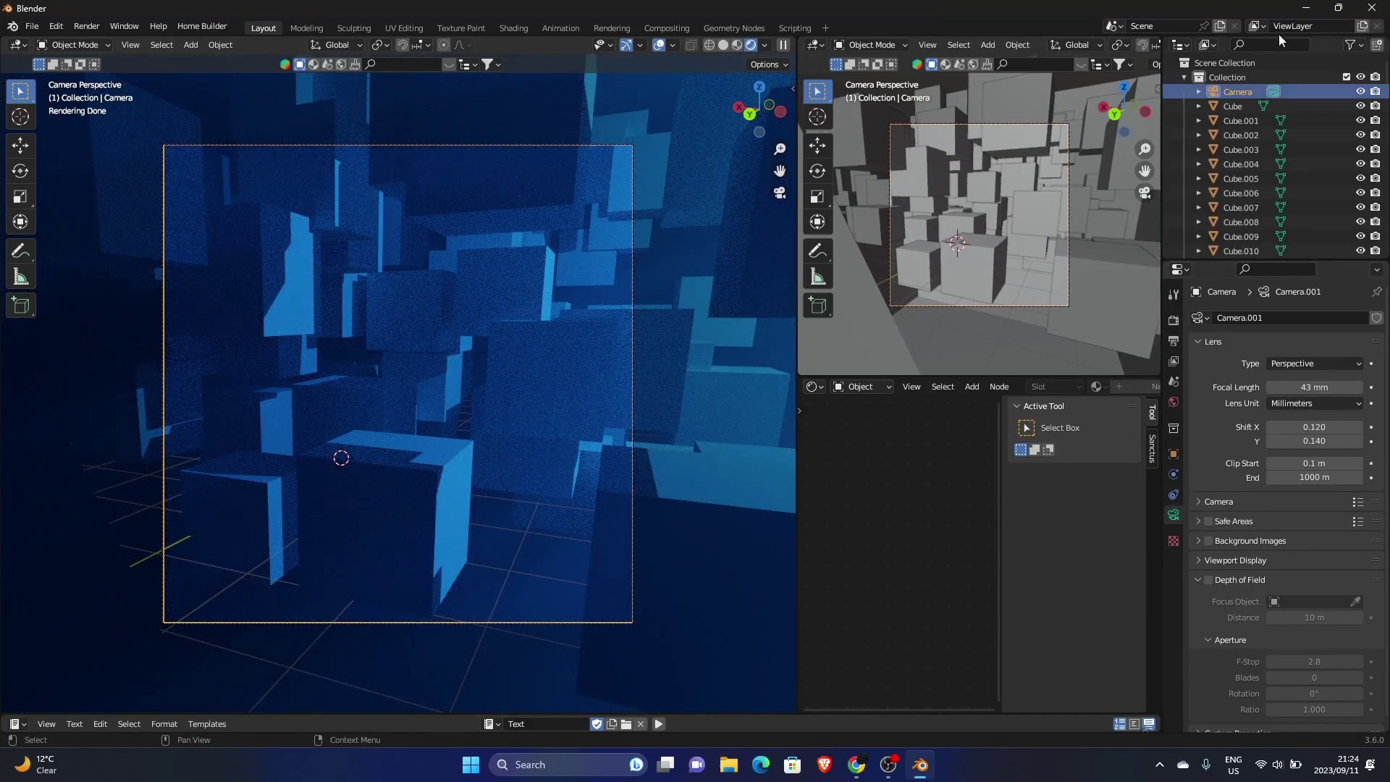
{"action": "scroll", "coordinate": [1229, 108], "scroll_direction": "down", "scroll_amount": 20}
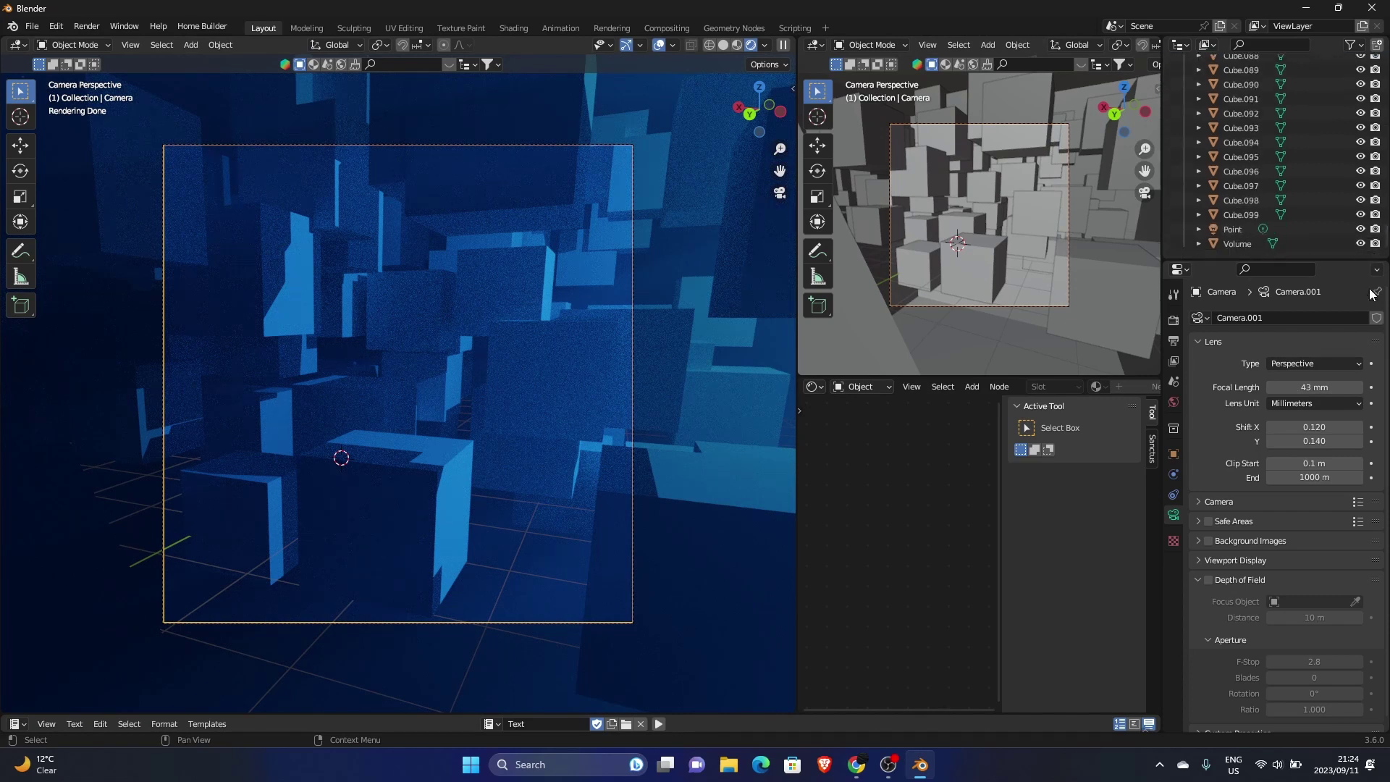
Lower the point light's power to 5000 W.
{"action": "left_click", "coordinate": [1229, 230]}
{"action": "double_click", "coordinate": [1303, 416]}
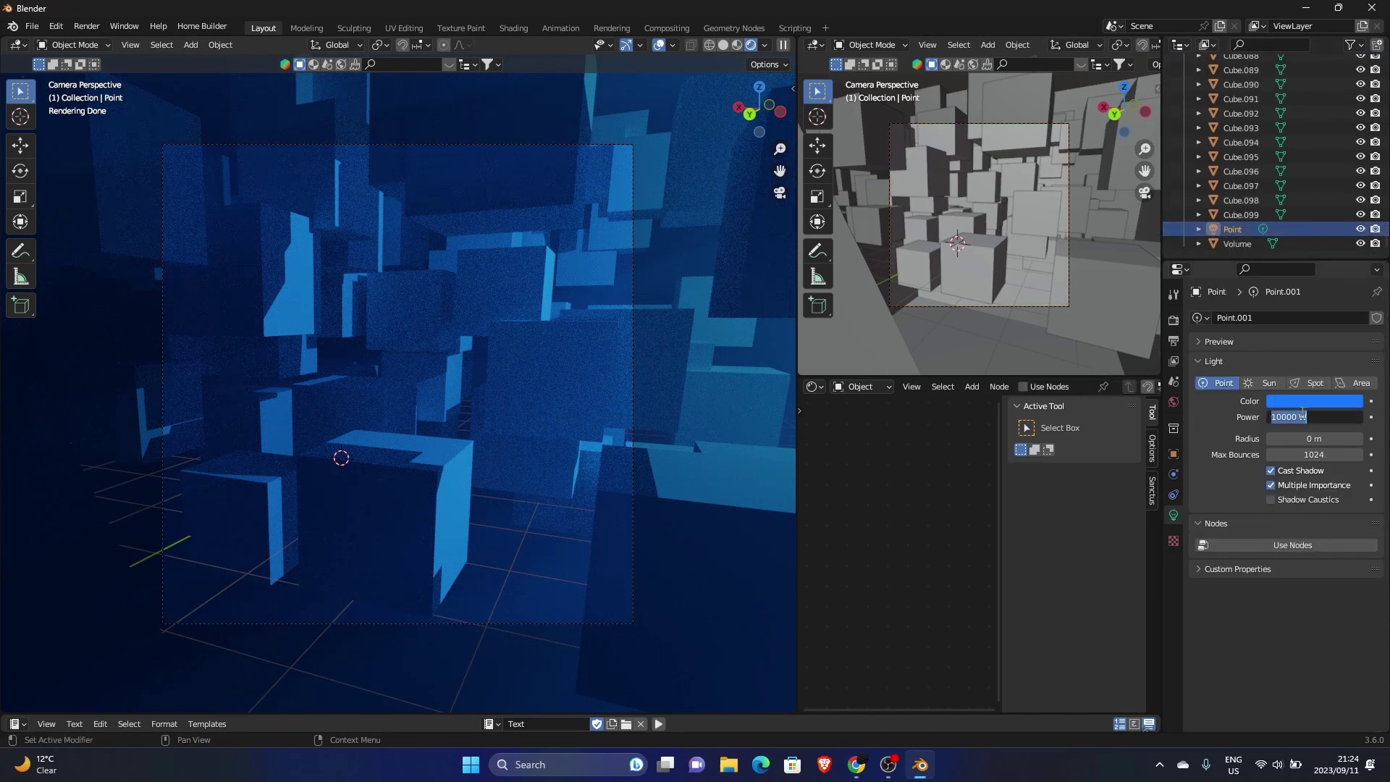
{"action": "key", "text": "BackSpace"}
{"action": "type", "text": "5000"}
{"action": "key", "text": "Return"}
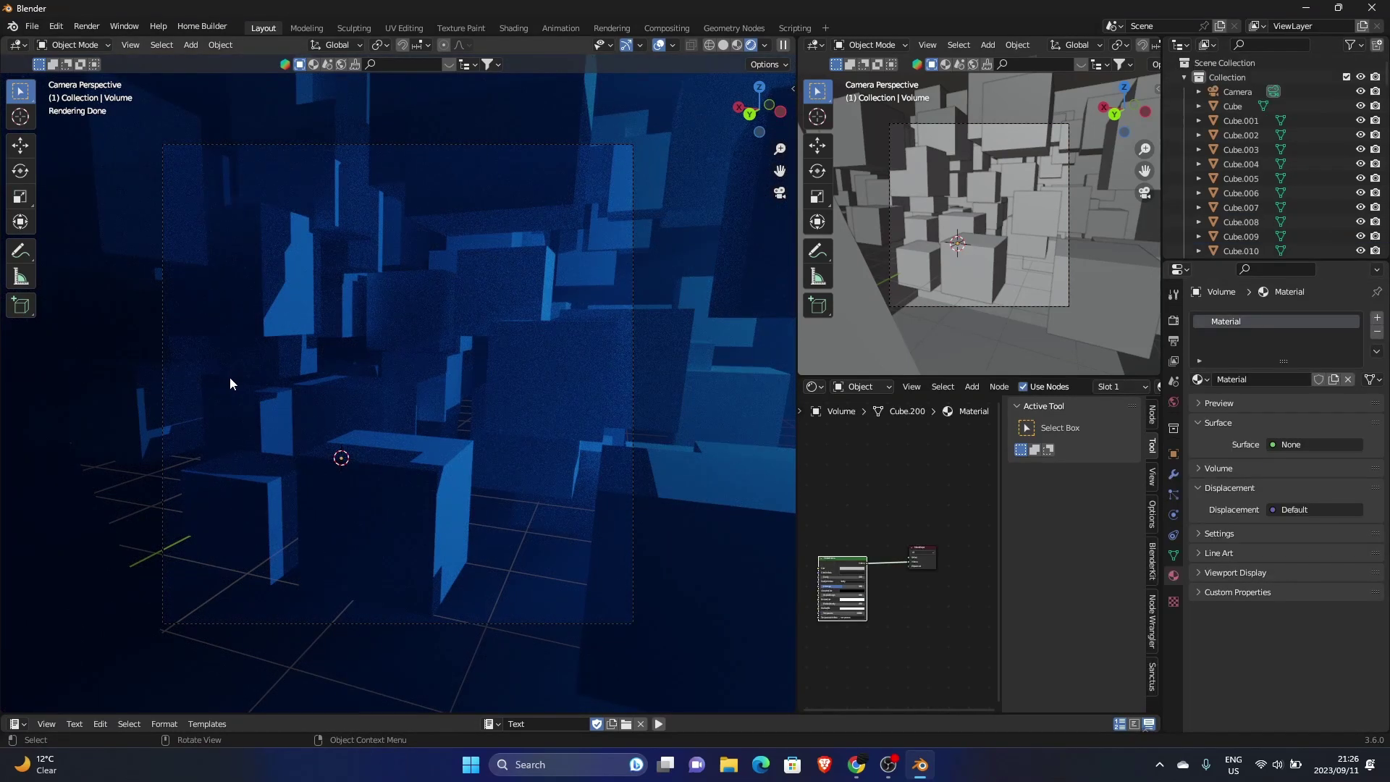
Set the Principled Volume density to 0.2 in the Shading workspace.
{"action": "left_click", "coordinate": [511, 28]}
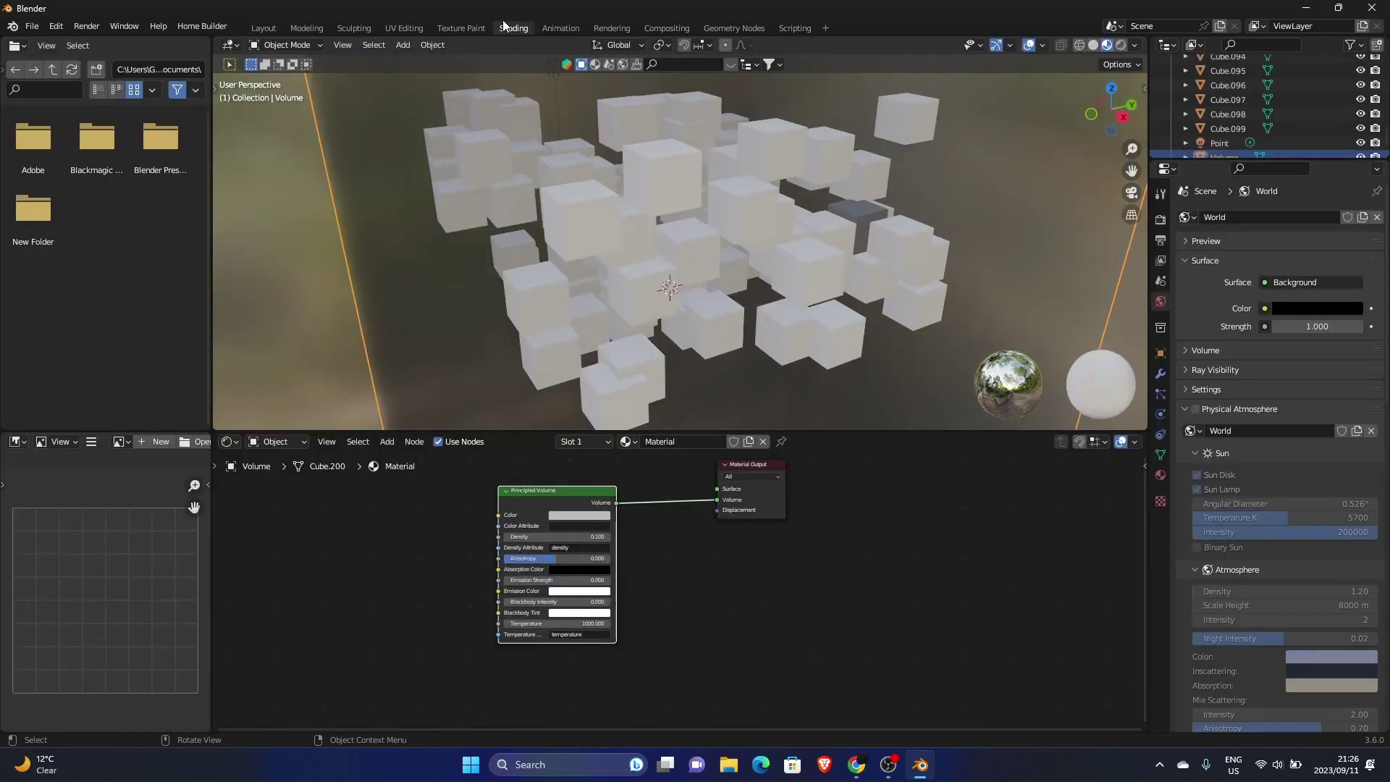
{"action": "left_click", "coordinate": [537, 538]}
{"action": "type", "text": "0.2"}
{"action": "key", "text": "Return"}
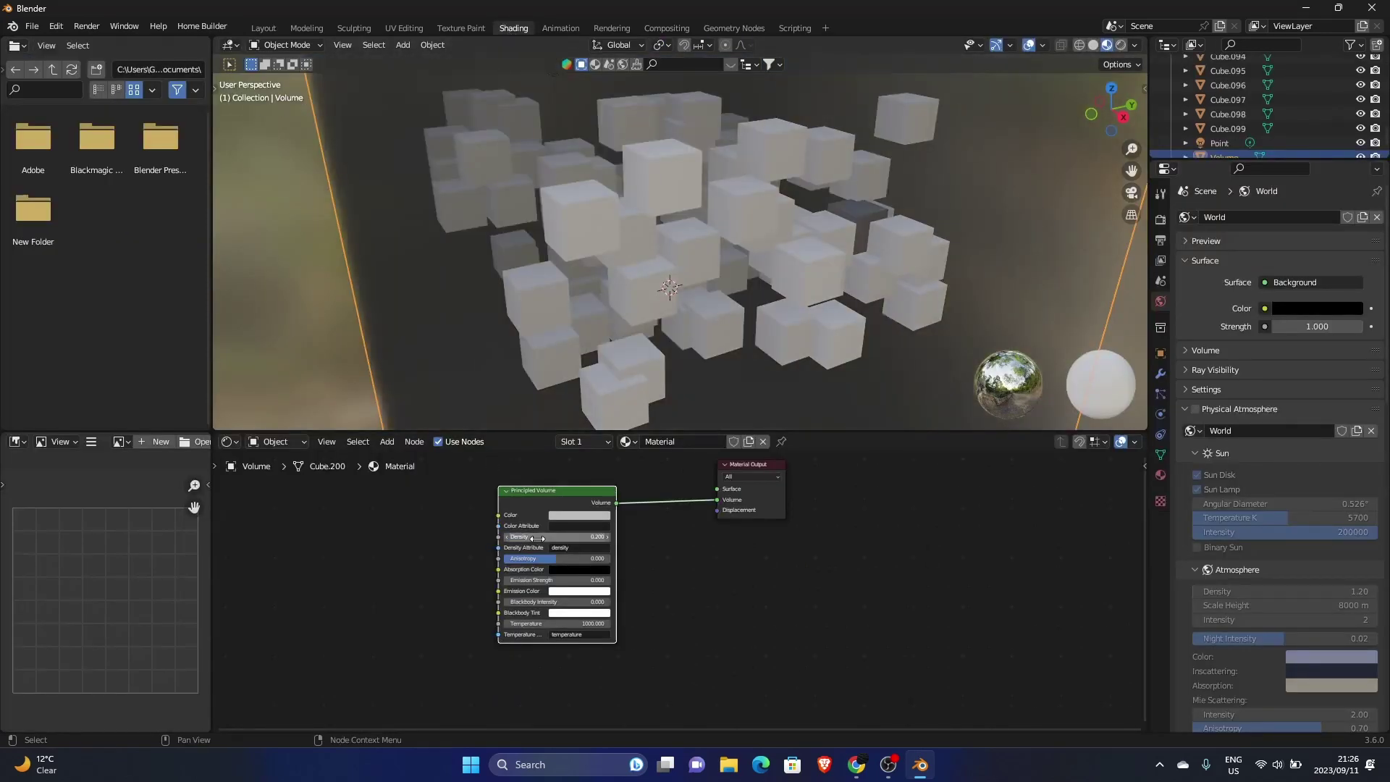
Back in Layout with solid shading, add a Plane and scale it up.
{"action": "left_click", "coordinate": [270, 28]}
{"action": "scroll", "coordinate": [291, 319], "scroll_direction": "up", "scroll_amount": 1}
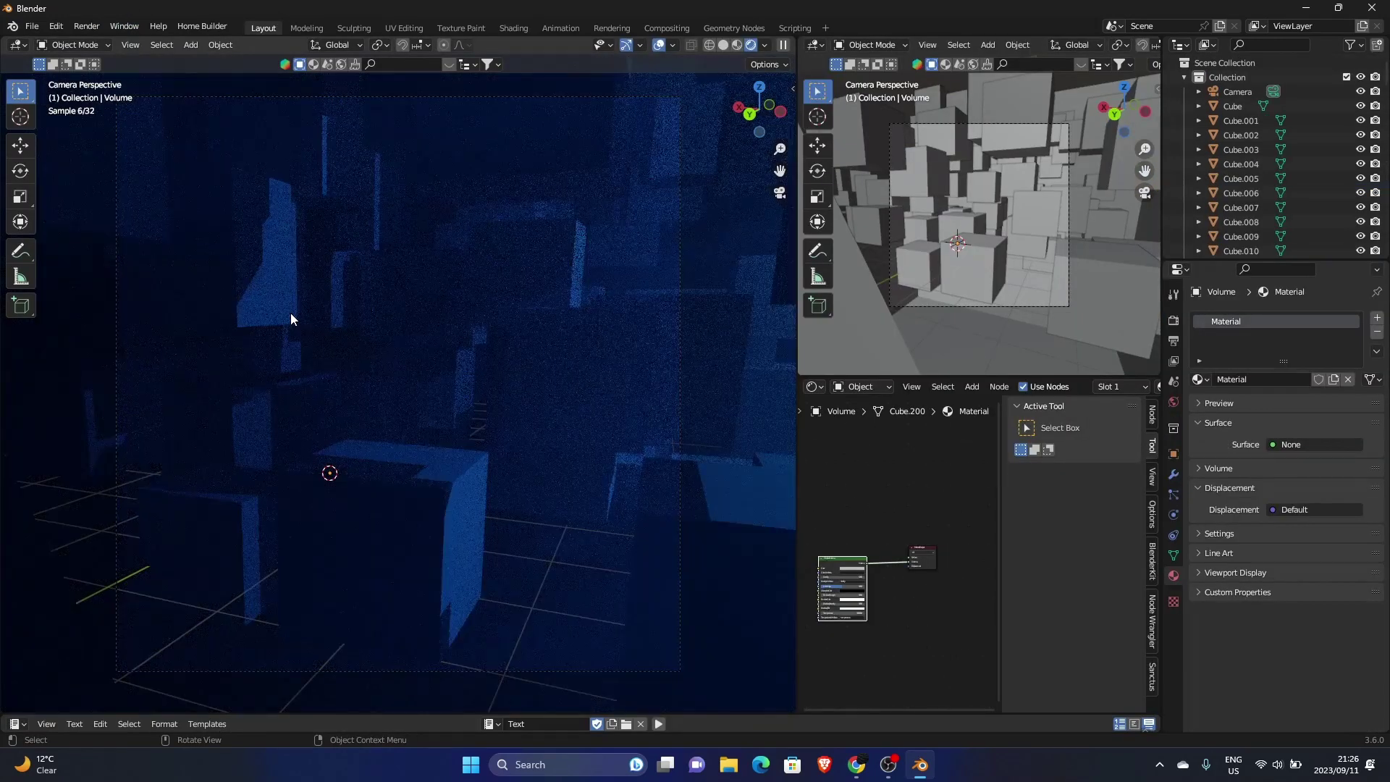
{"action": "key", "text": "z"}
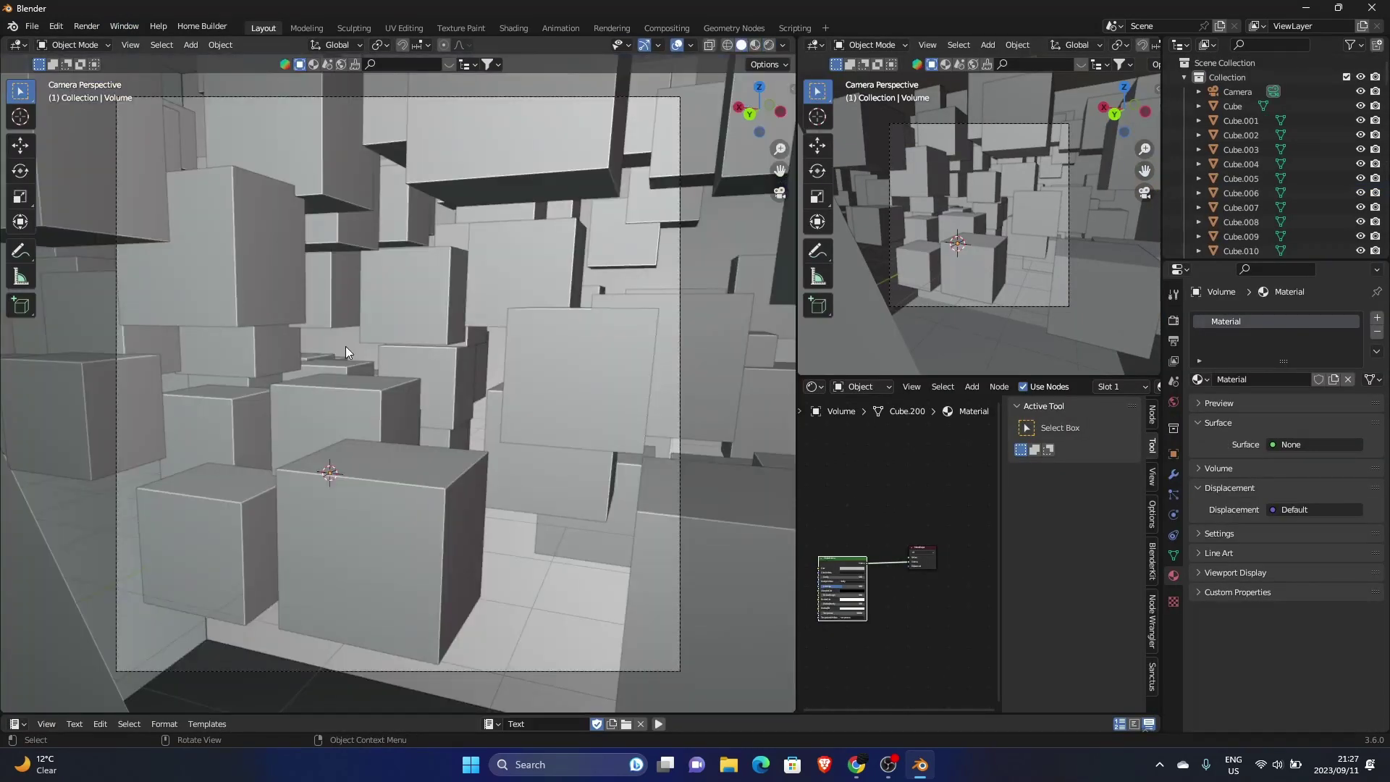
{"action": "key", "text": "shift+a"}
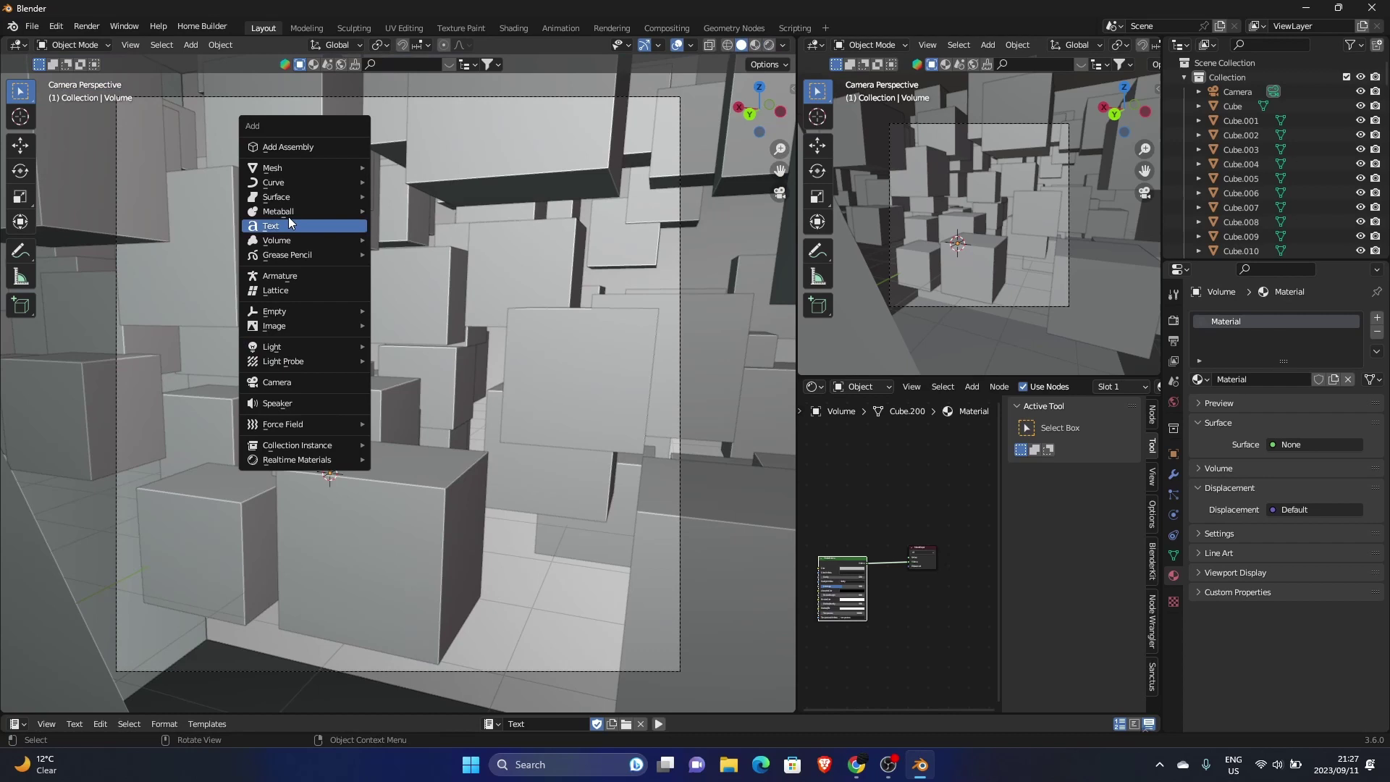
{"action": "mouse_move", "coordinate": [299, 167]}
{"action": "left_click", "coordinate": [413, 167]}
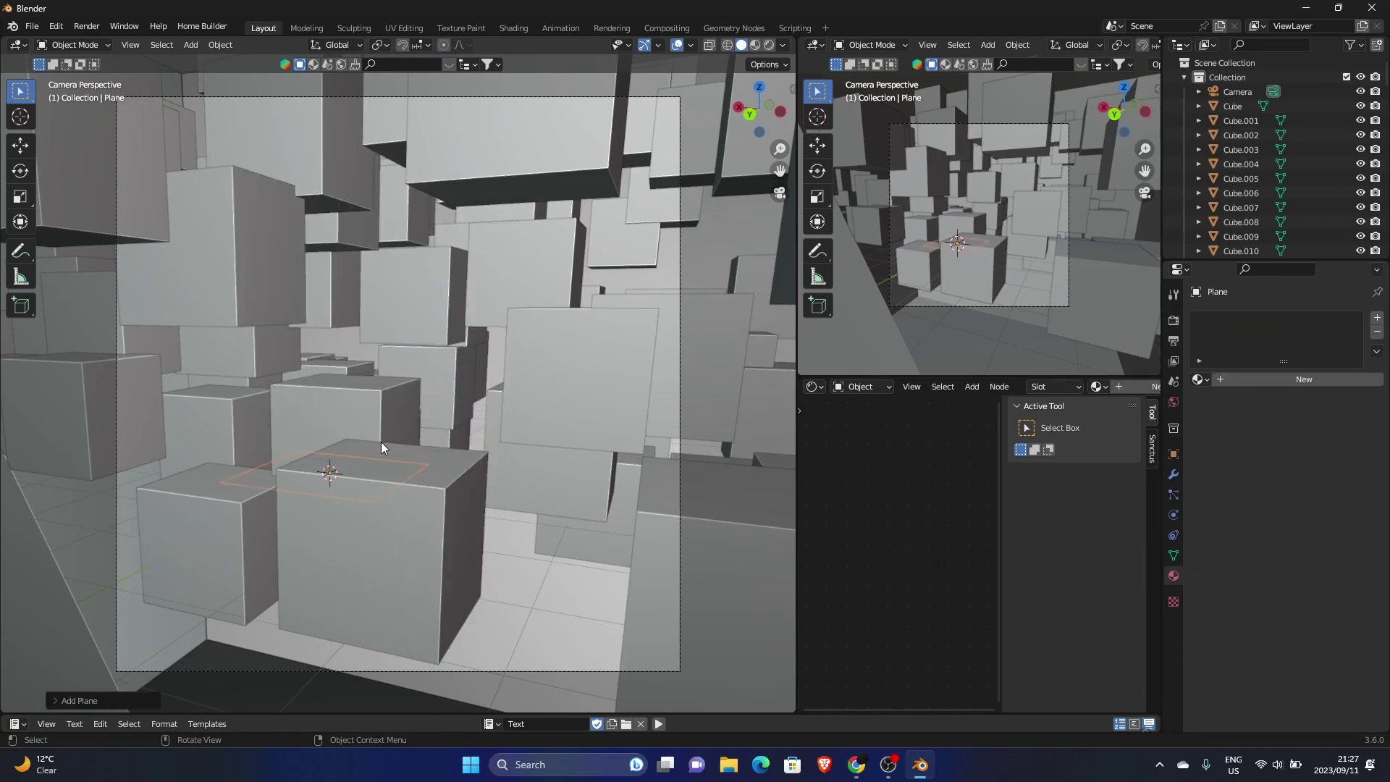
{"action": "key", "text": "s"}
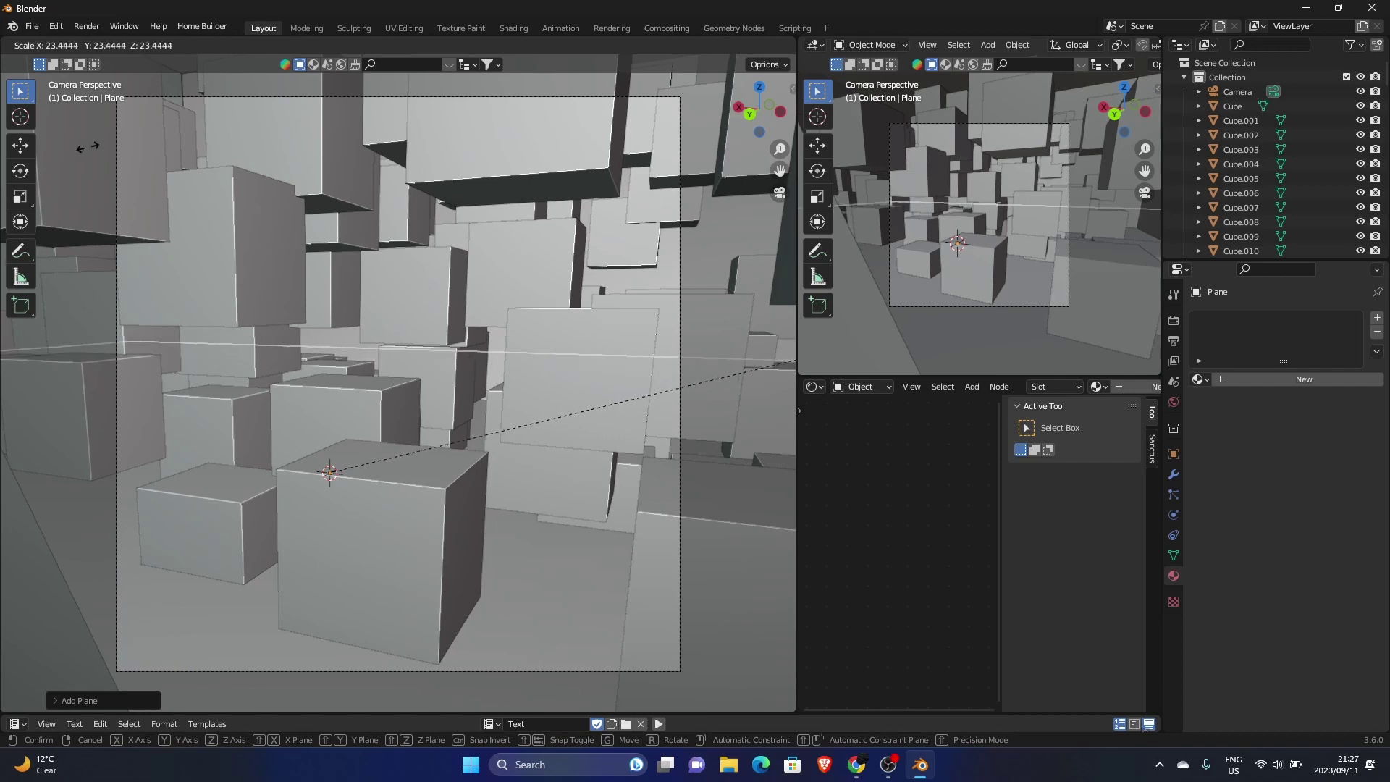
{"action": "left_click", "coordinate": [107, 180]}
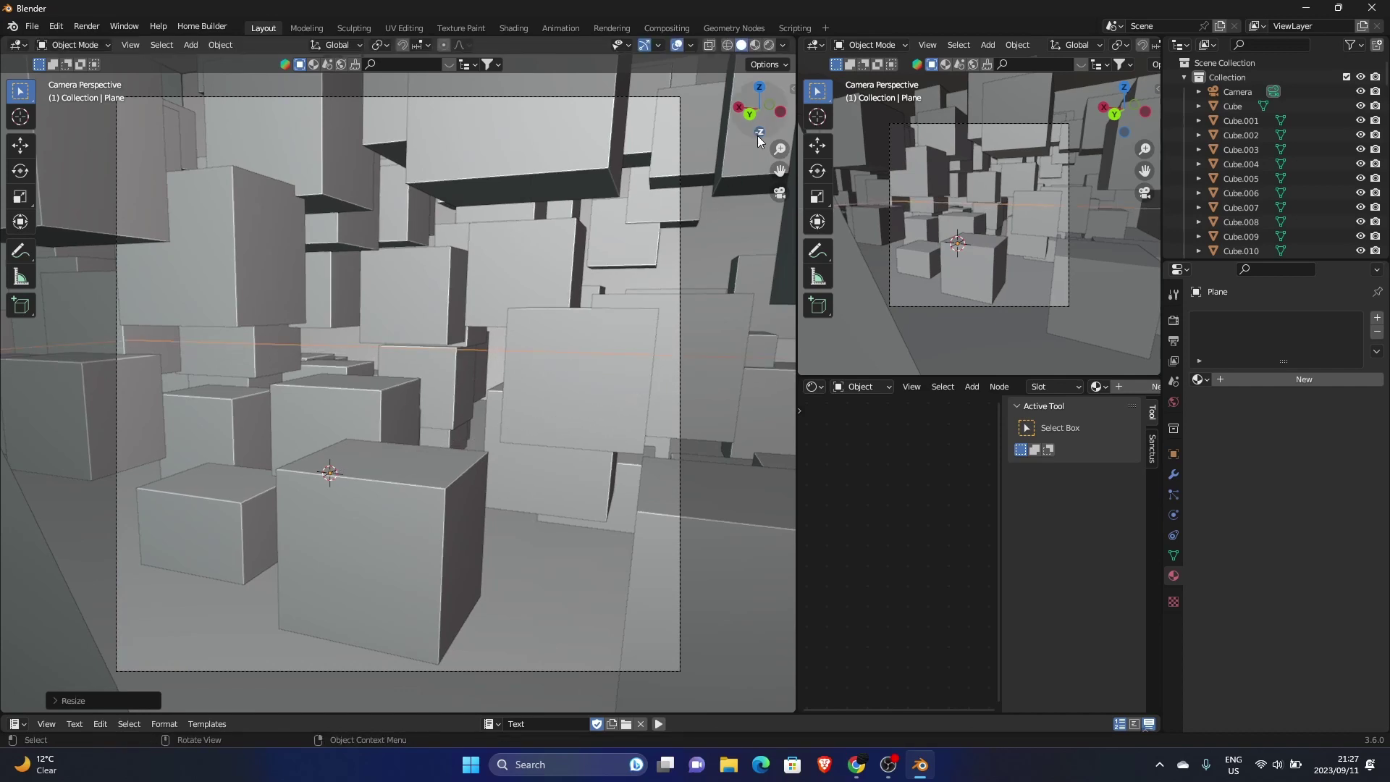
Raise the Plane along Z from the right-side view.
{"action": "left_click", "coordinate": [740, 109]}
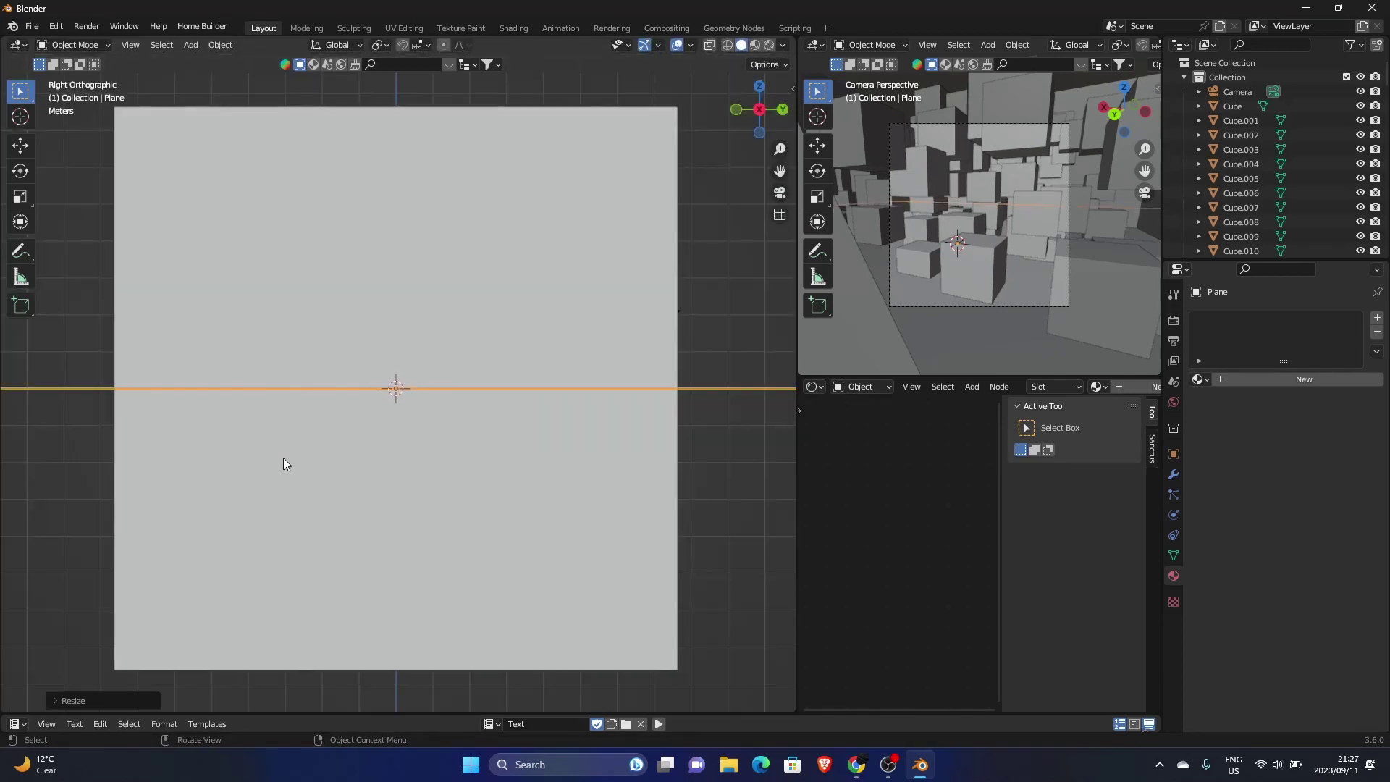
{"action": "key", "text": "g"}
{"action": "key", "text": "z"}
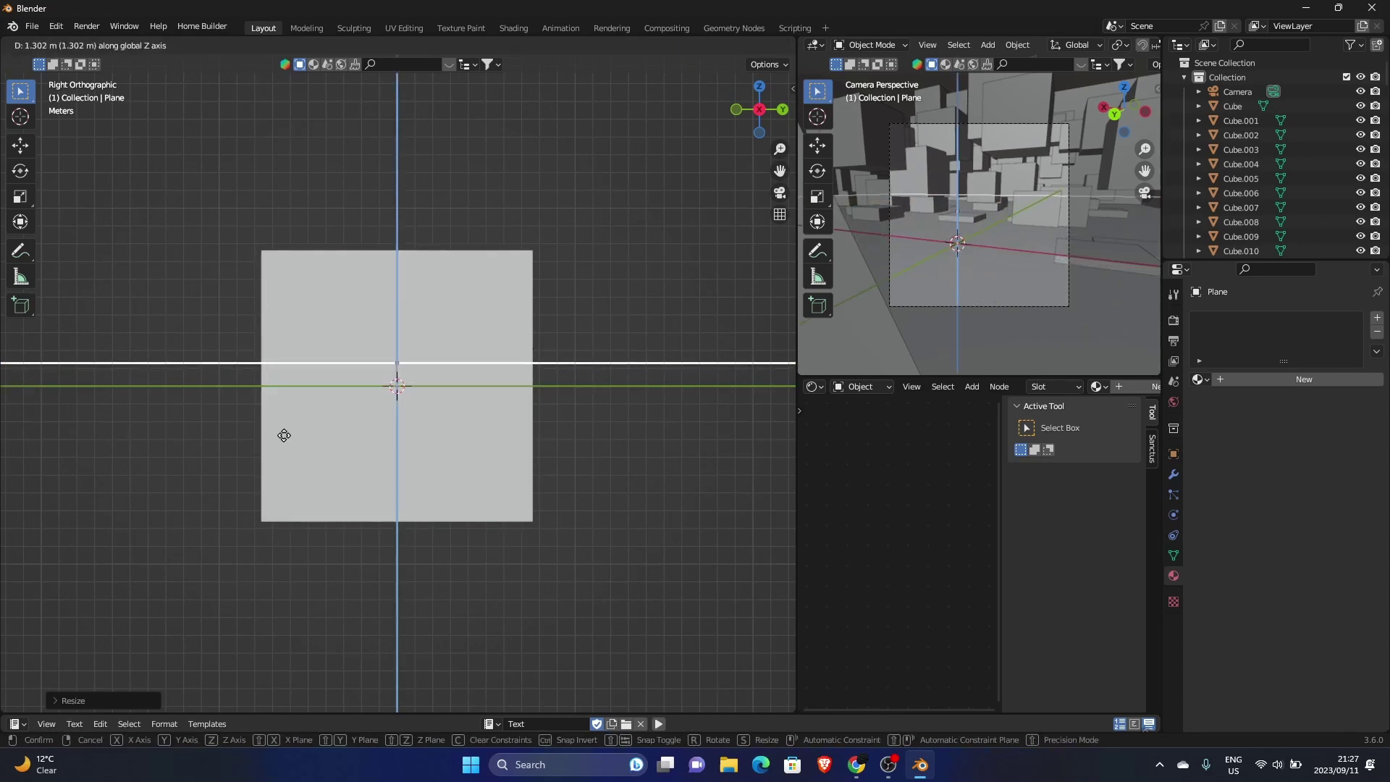
{"action": "left_click", "coordinate": [284, 429]}
{"action": "key", "text": "KP_0"}
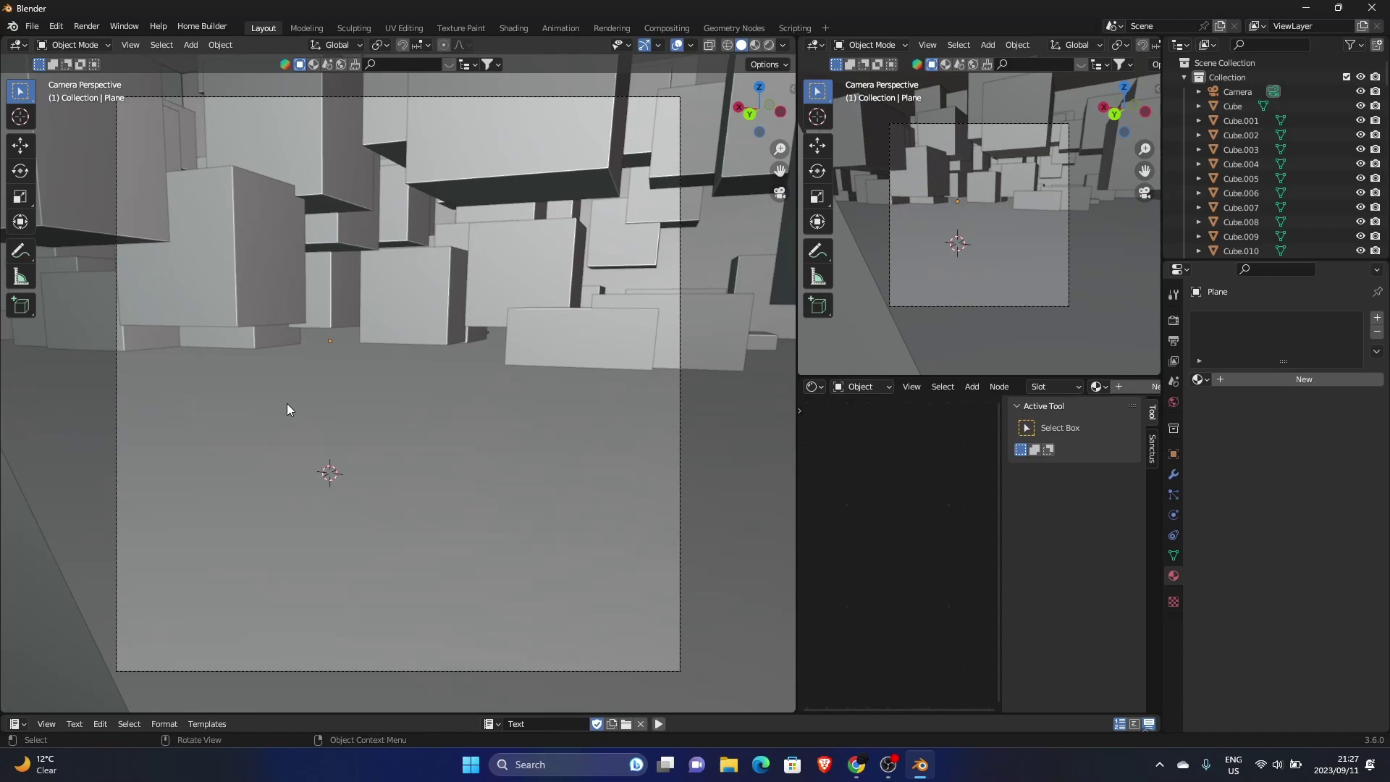
Lower the Plane slightly along Z so it sits 0.3662 m down.
{"action": "left_click", "coordinate": [742, 108]}
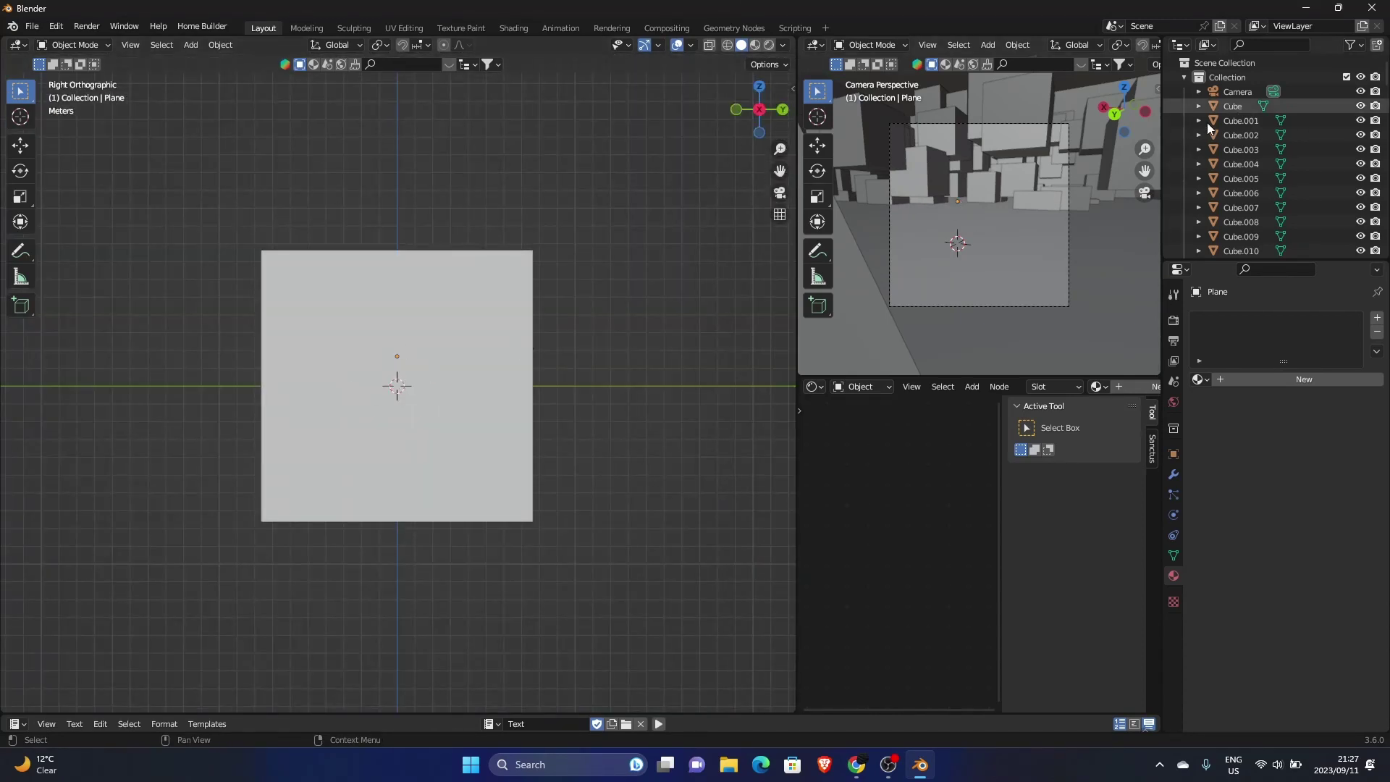
{"action": "scroll", "coordinate": [1263, 211], "scroll_direction": "down", "scroll_amount": 15}
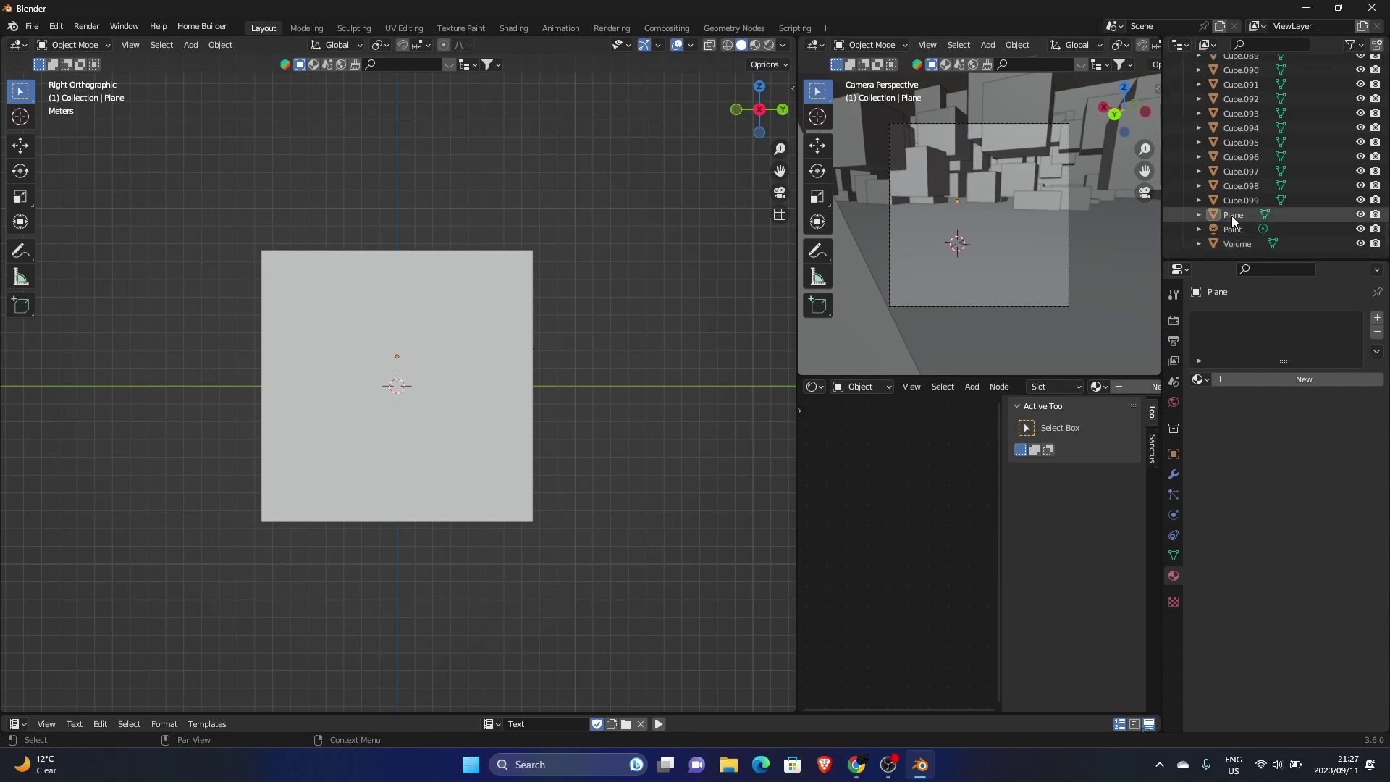
{"action": "left_click", "coordinate": [1232, 215]}
{"action": "key", "text": "g"}
{"action": "key", "text": "z"}
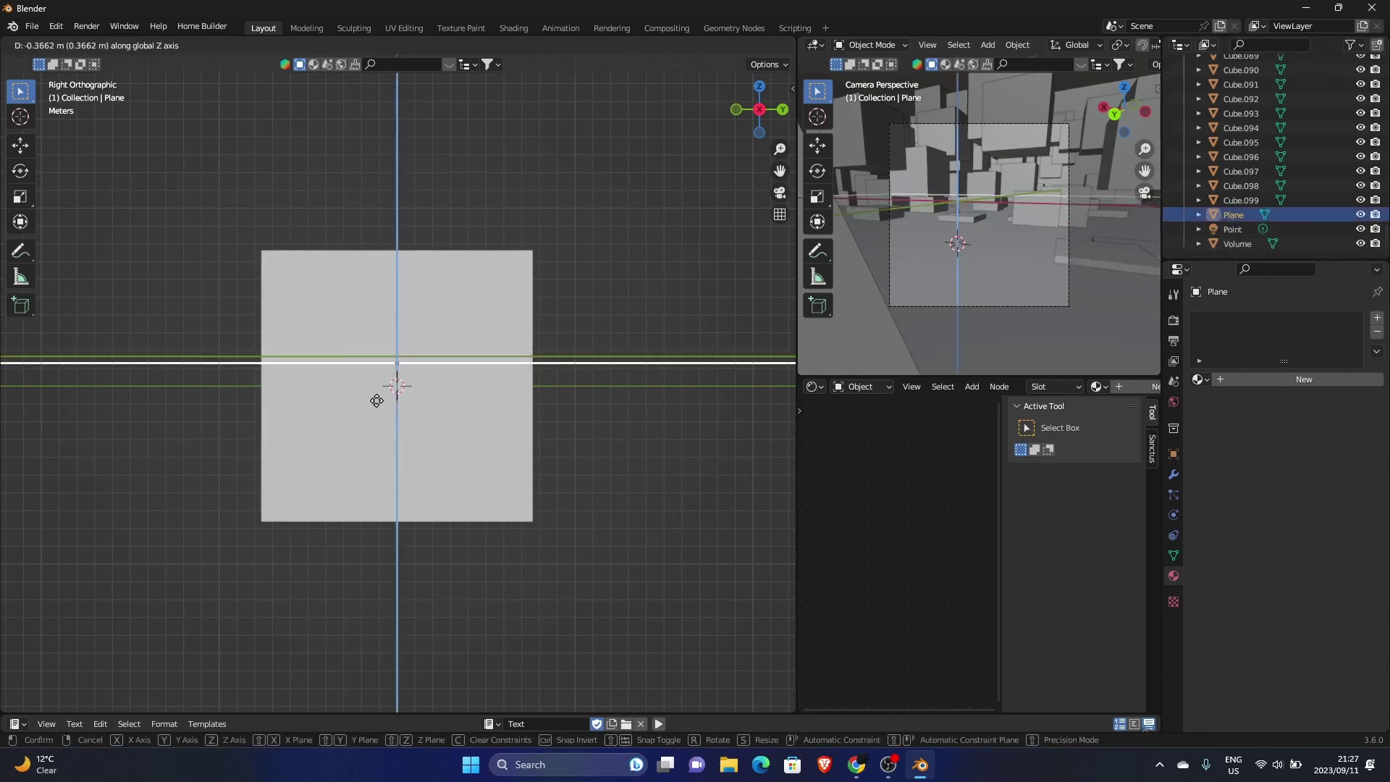
{"action": "left_click", "coordinate": [378, 407]}
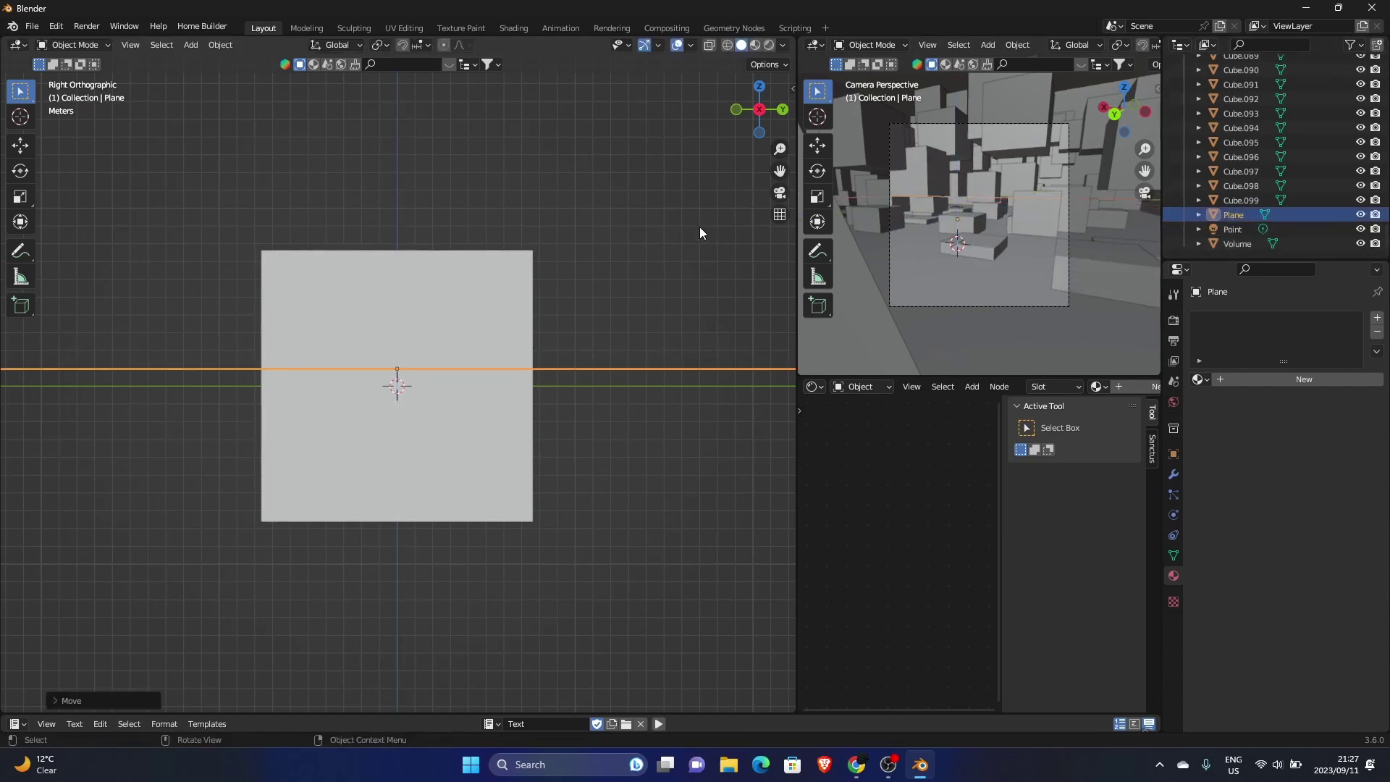
{"action": "left_click", "coordinate": [781, 192]}
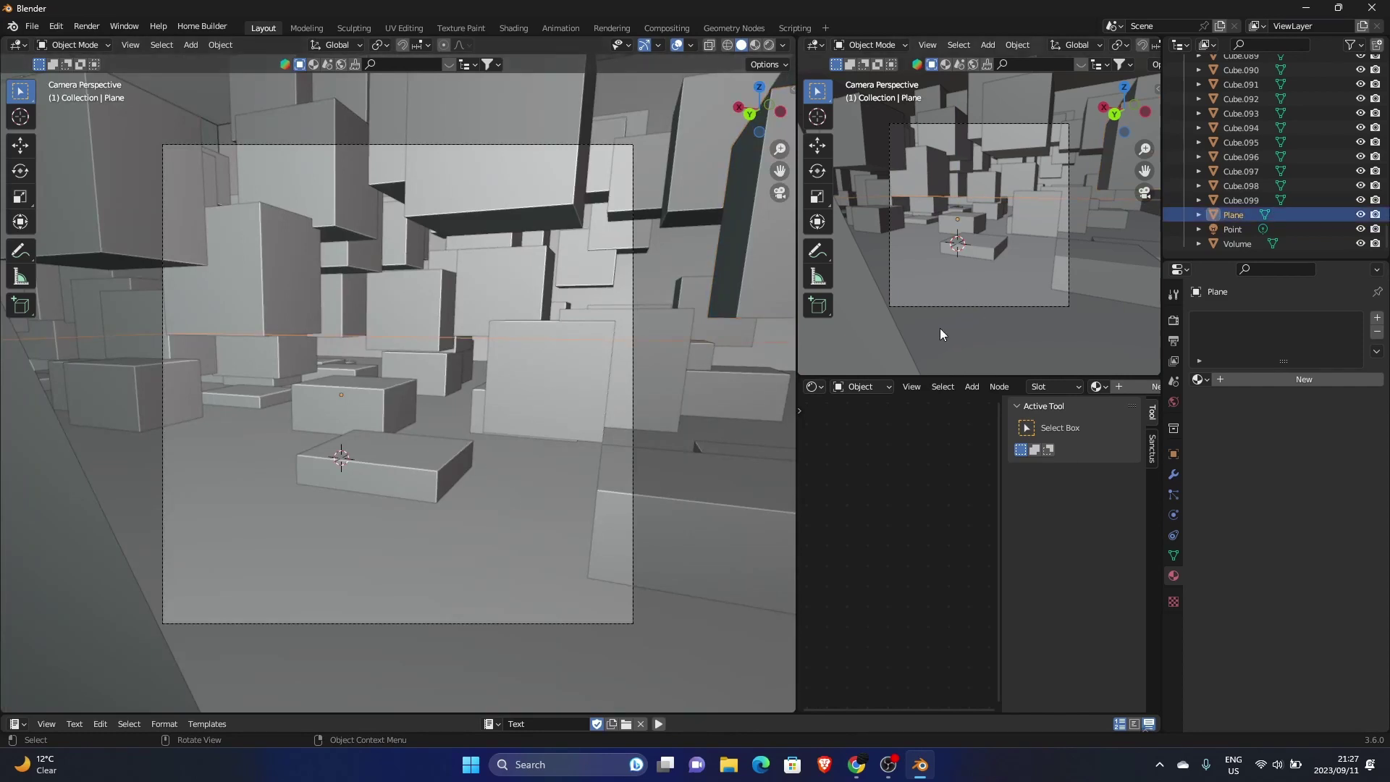
Give the Plane a new Material.003 with Roughness 0.129 and Transmission 1.0.
{"action": "left_click", "coordinate": [1302, 379]}
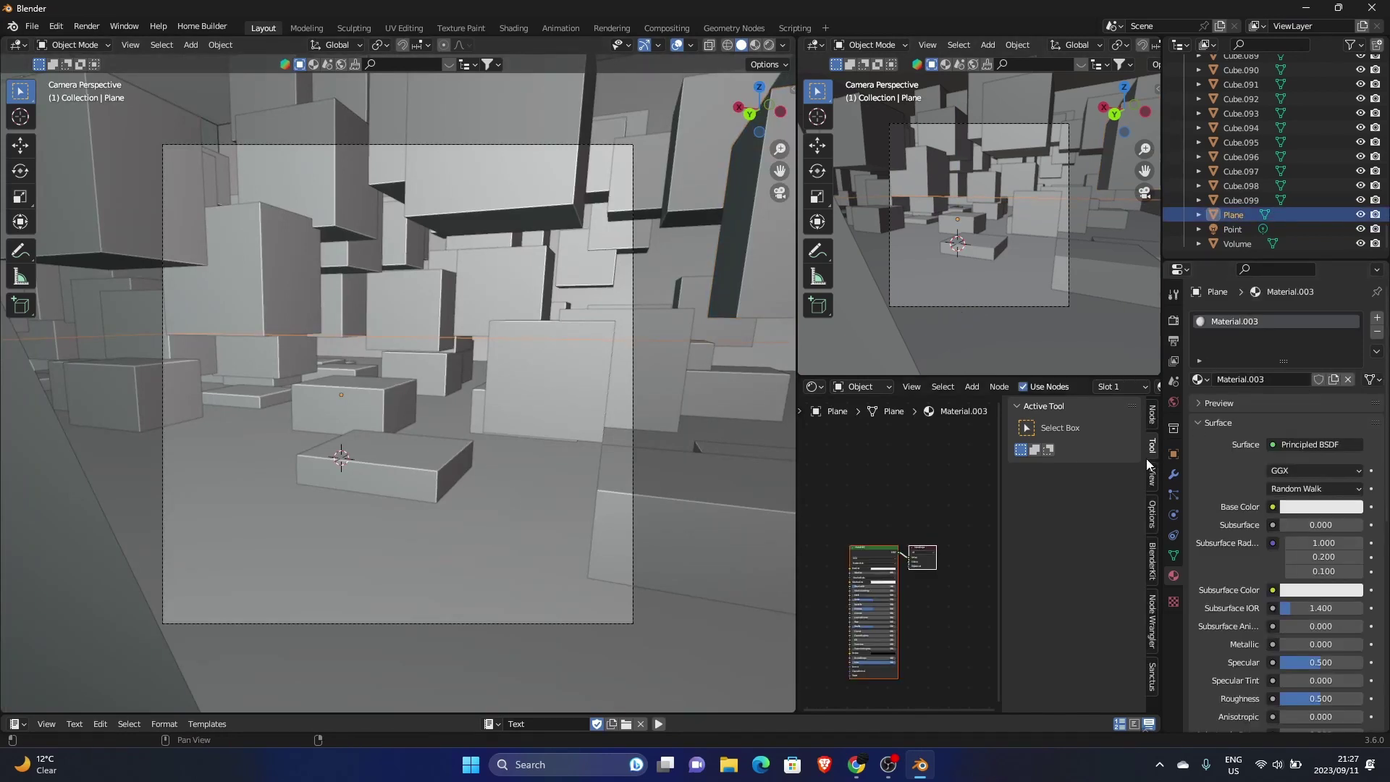
{"action": "scroll", "coordinate": [1206, 532], "scroll_direction": "down", "scroll_amount": 5}
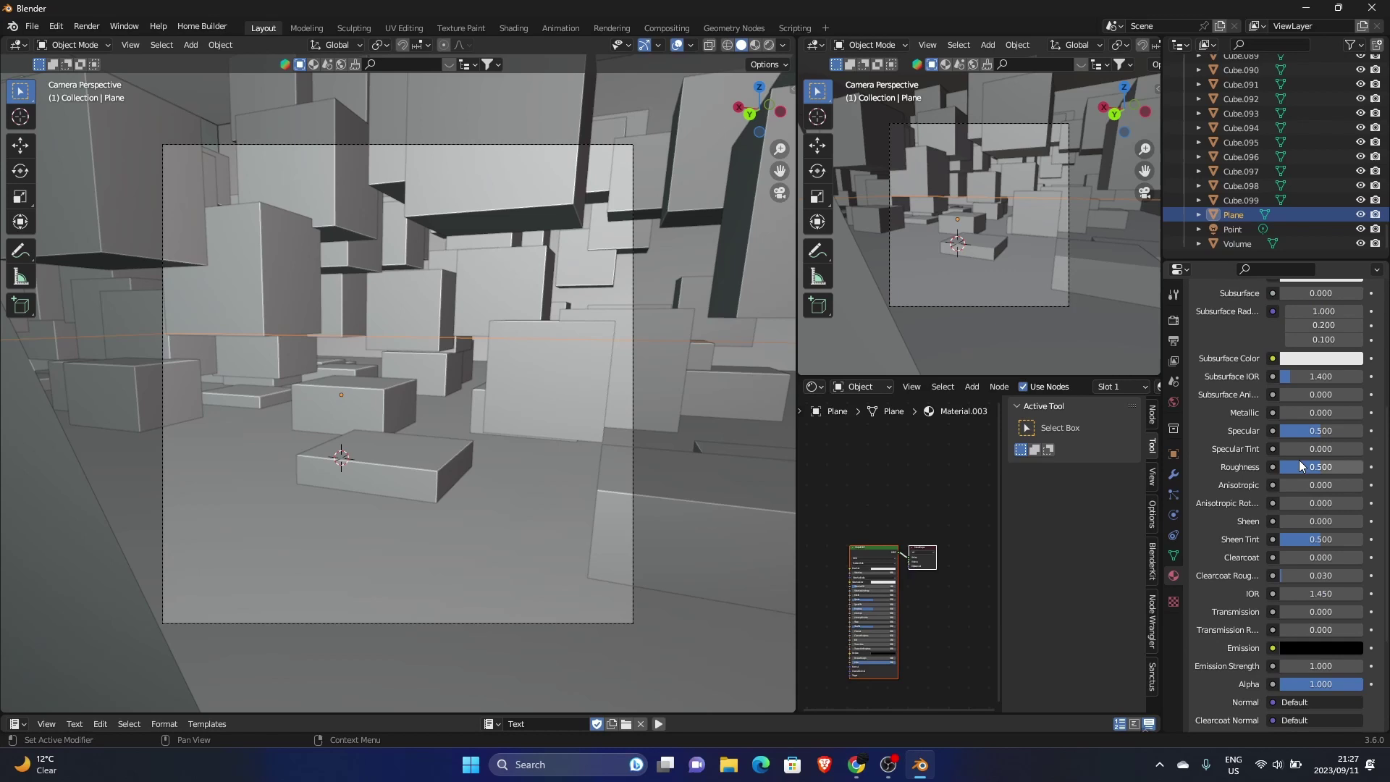
{"action": "left_click_drag", "start_coordinate": [1299, 463], "coordinate": [1272, 465]}
{"action": "left_click_drag", "start_coordinate": [1291, 615], "coordinate": [1347, 614]}
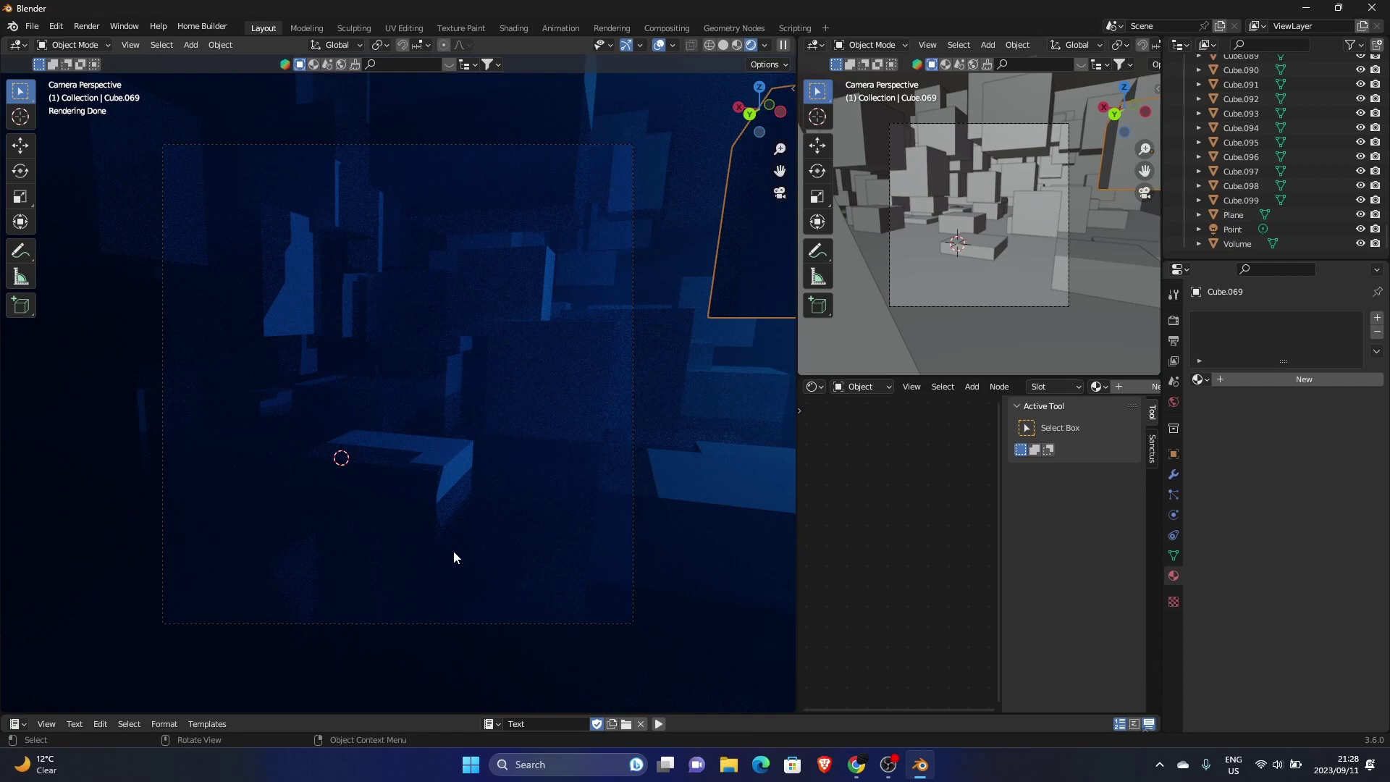
{"action": "left_click", "coordinate": [482, 400]}
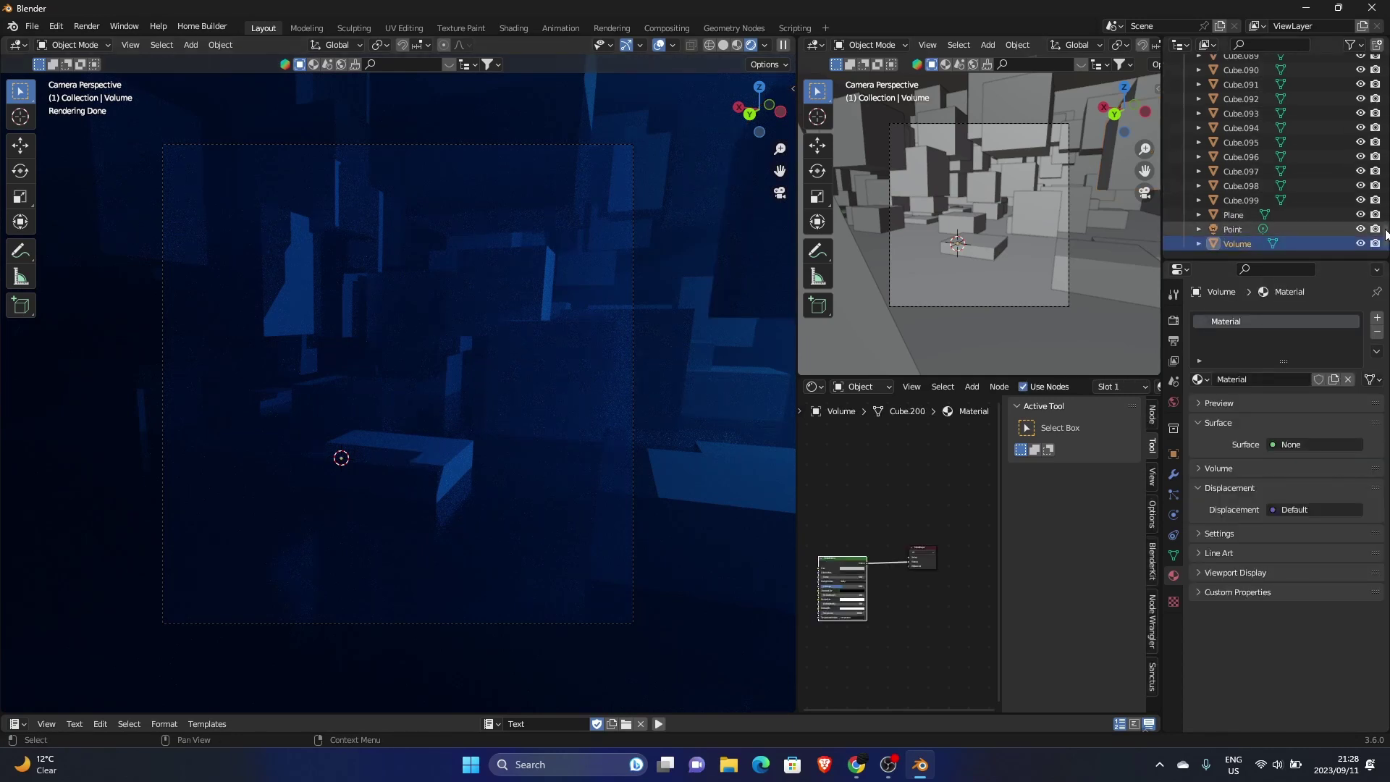
Change the camera's Lens Shift Y to 0.080, then return to camera view in Solid shading.
{"action": "left_click_drag", "start_coordinate": [1386, 236], "coordinate": [1386, 69]}
{"action": "left_click", "coordinate": [1275, 92]}
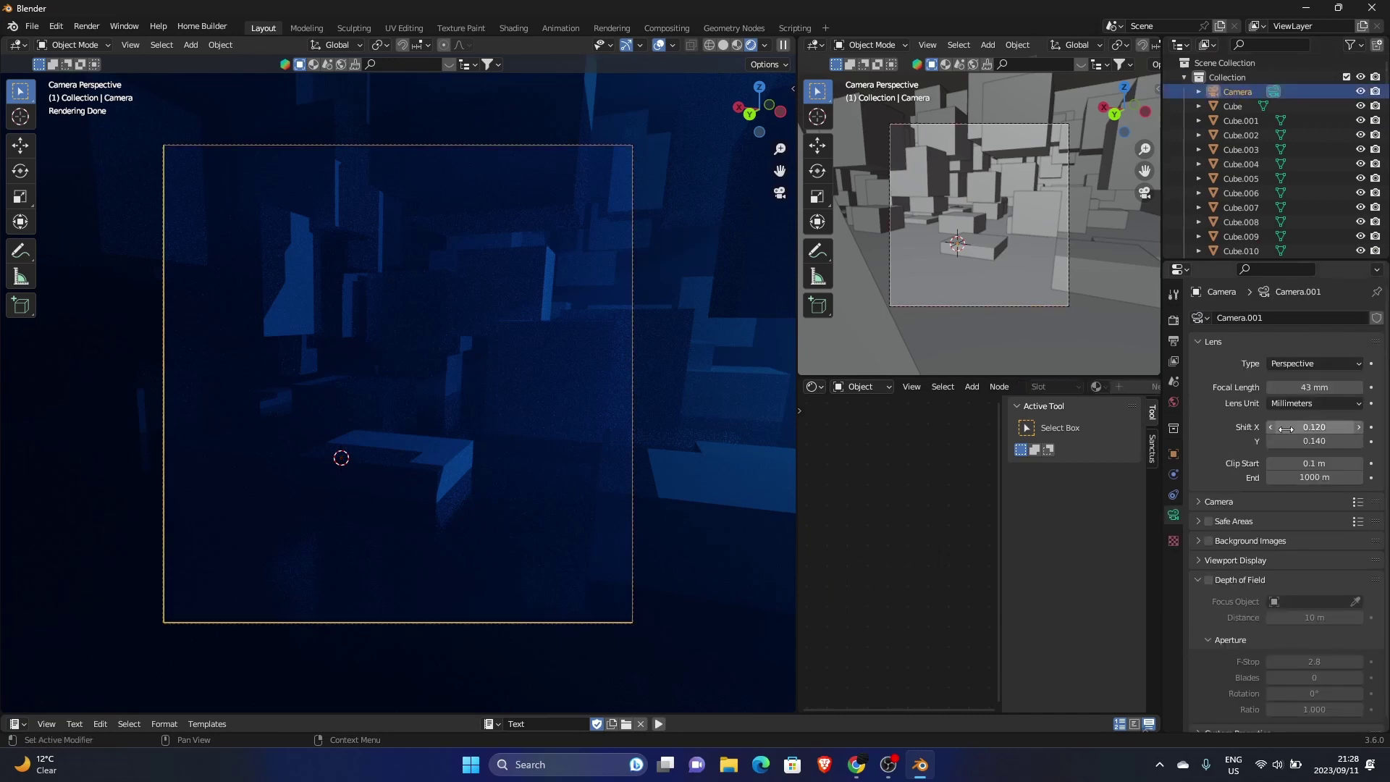
{"action": "left_click_drag", "start_coordinate": [1298, 441], "coordinate": [1355, 441]}
{"action": "middle_click_drag", "start_coordinate": [449, 474], "coordinate": [757, 497]}
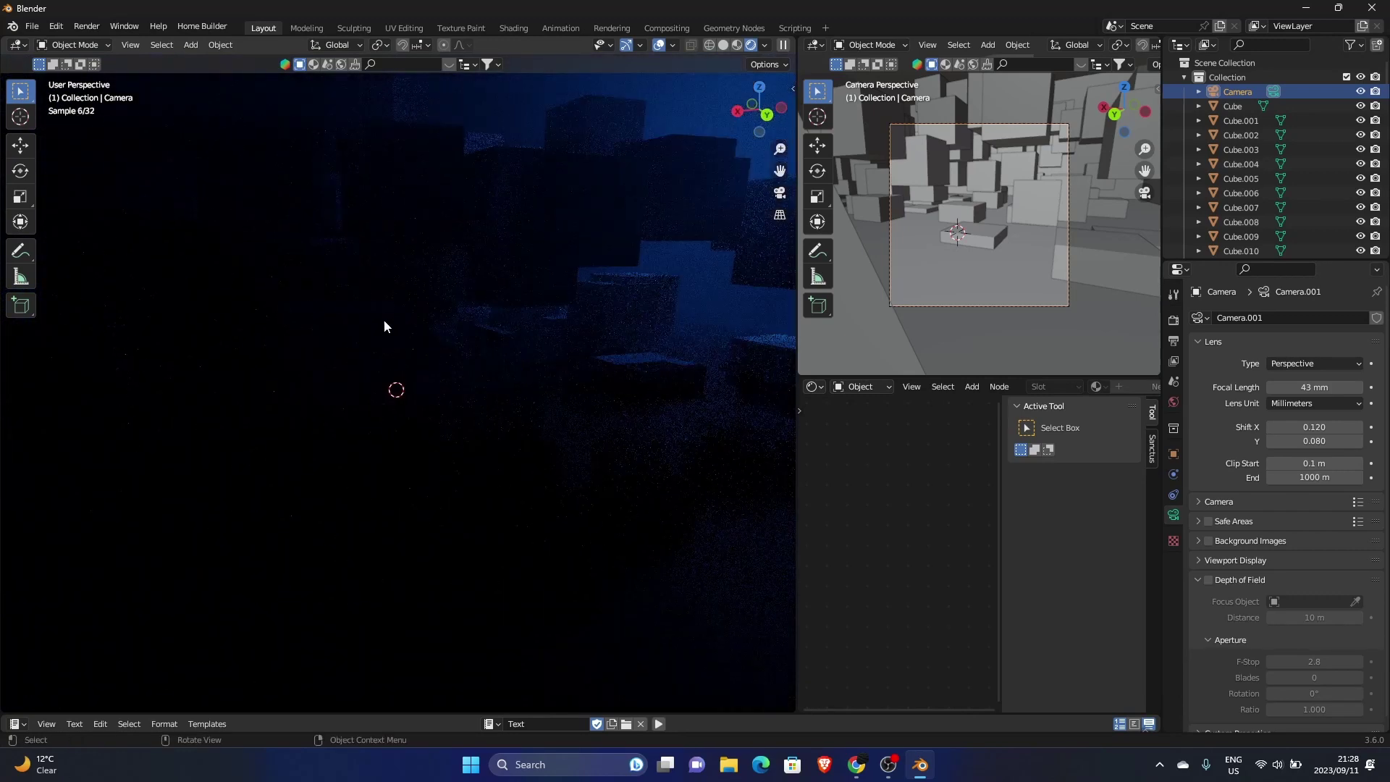
{"action": "middle_click_drag", "start_coordinate": [384, 326], "coordinate": [419, 316]}
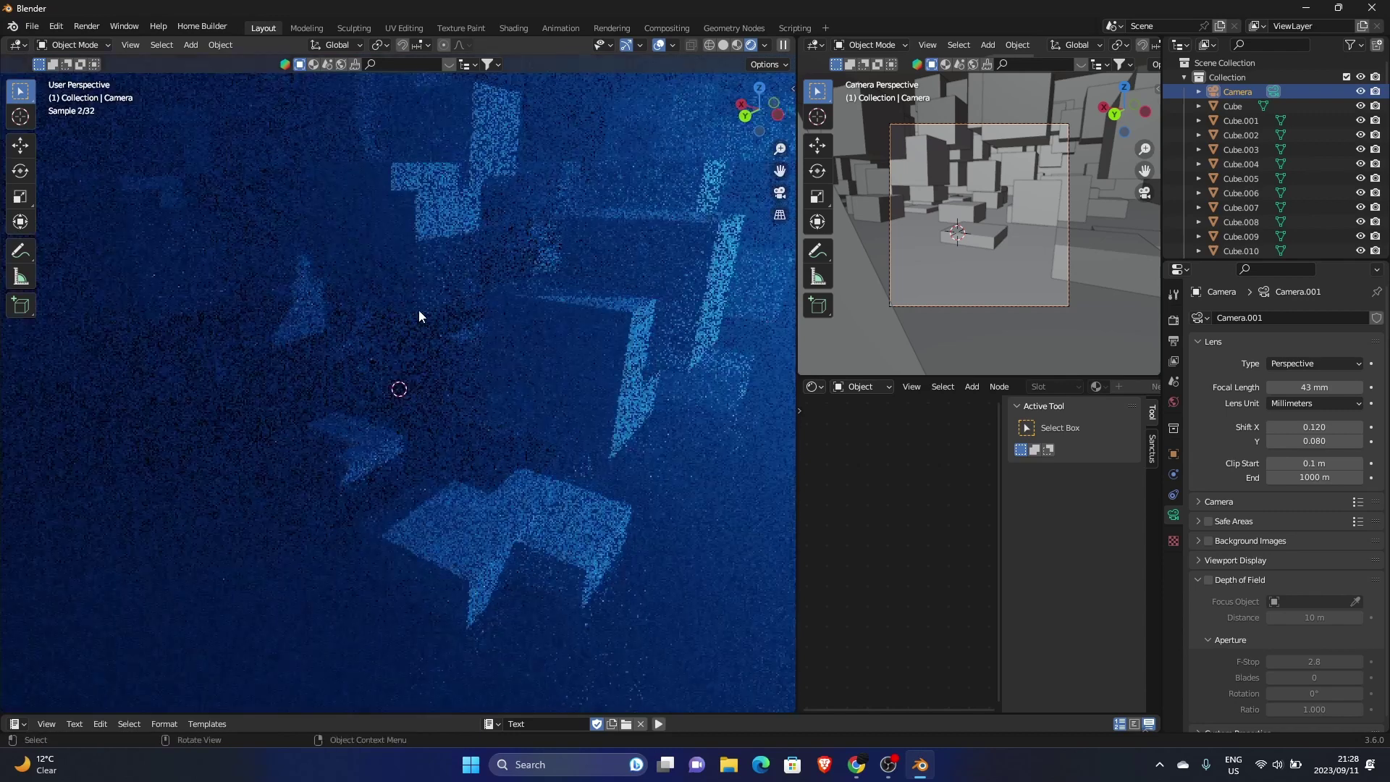
{"action": "left_click", "coordinate": [780, 195]}
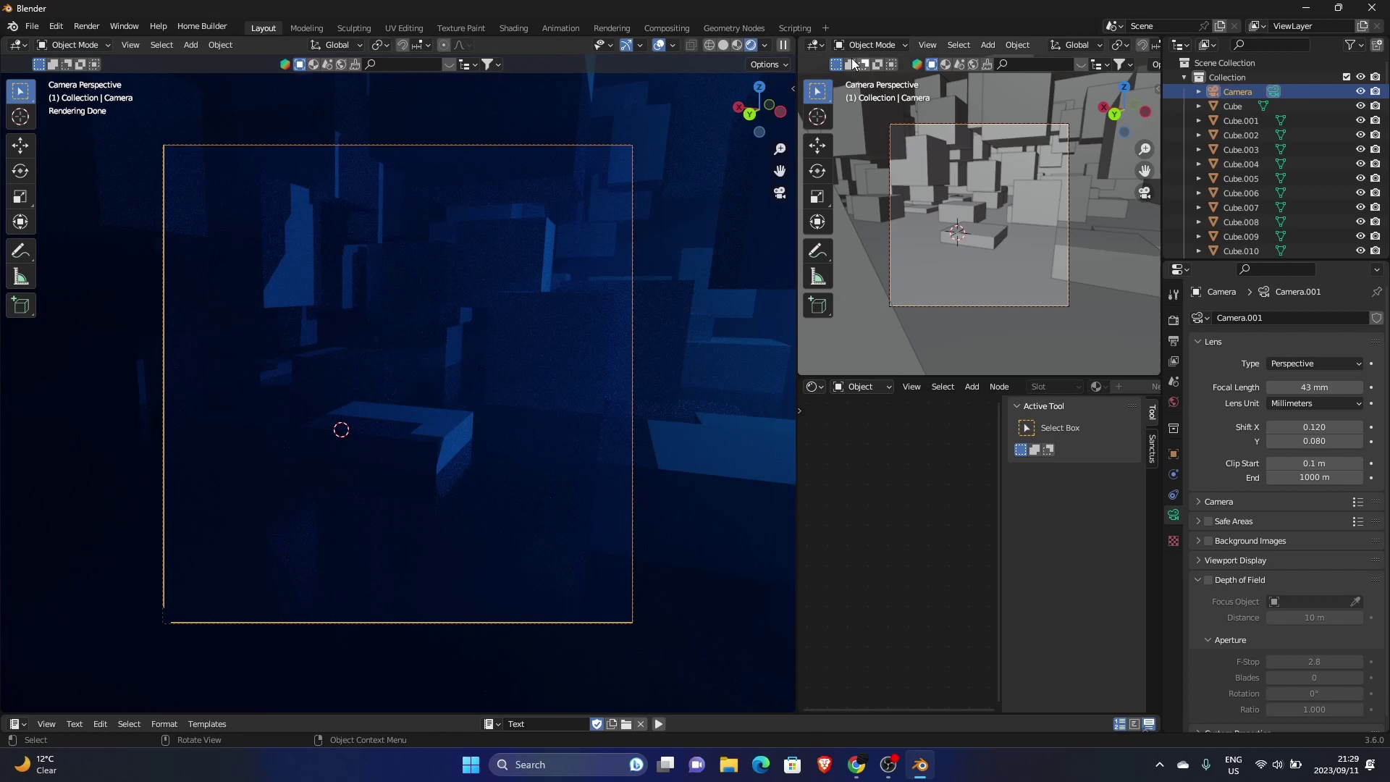
{"action": "left_click", "coordinate": [723, 45]}
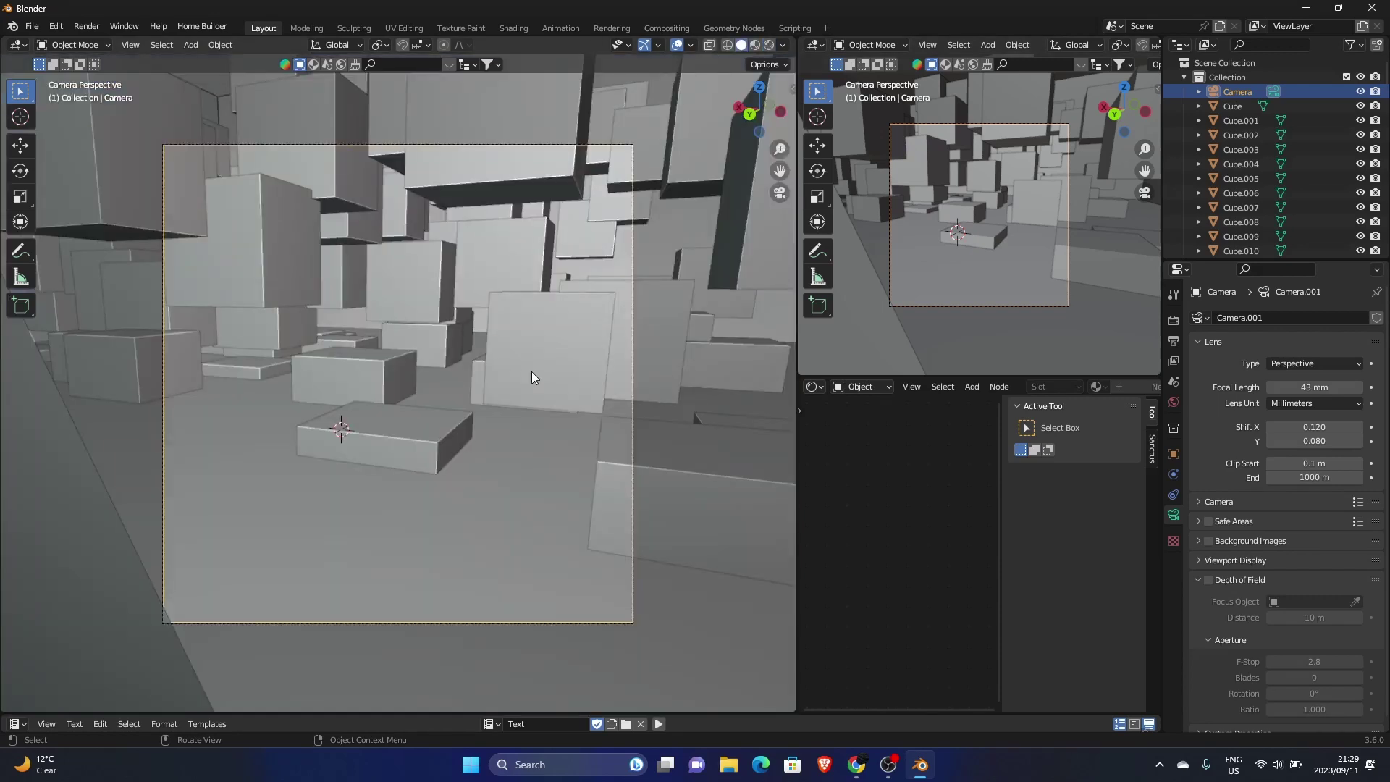
Turn the bottom panel into a taller asset browser showing the user asset library.
{"action": "left_click", "coordinate": [17, 725]}
{"action": "left_click", "coordinate": [445, 632]}
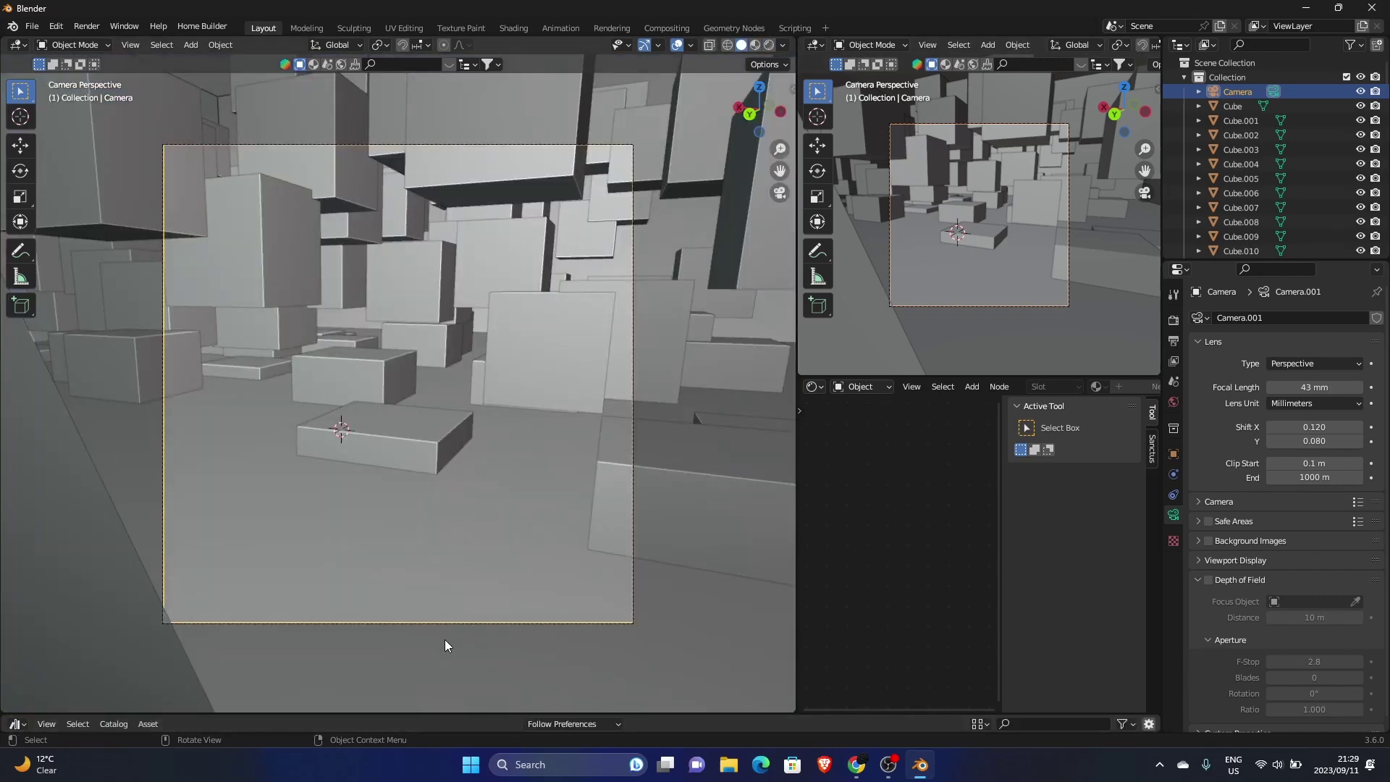
{"action": "left_click_drag", "start_coordinate": [397, 713], "coordinate": [410, 470]}
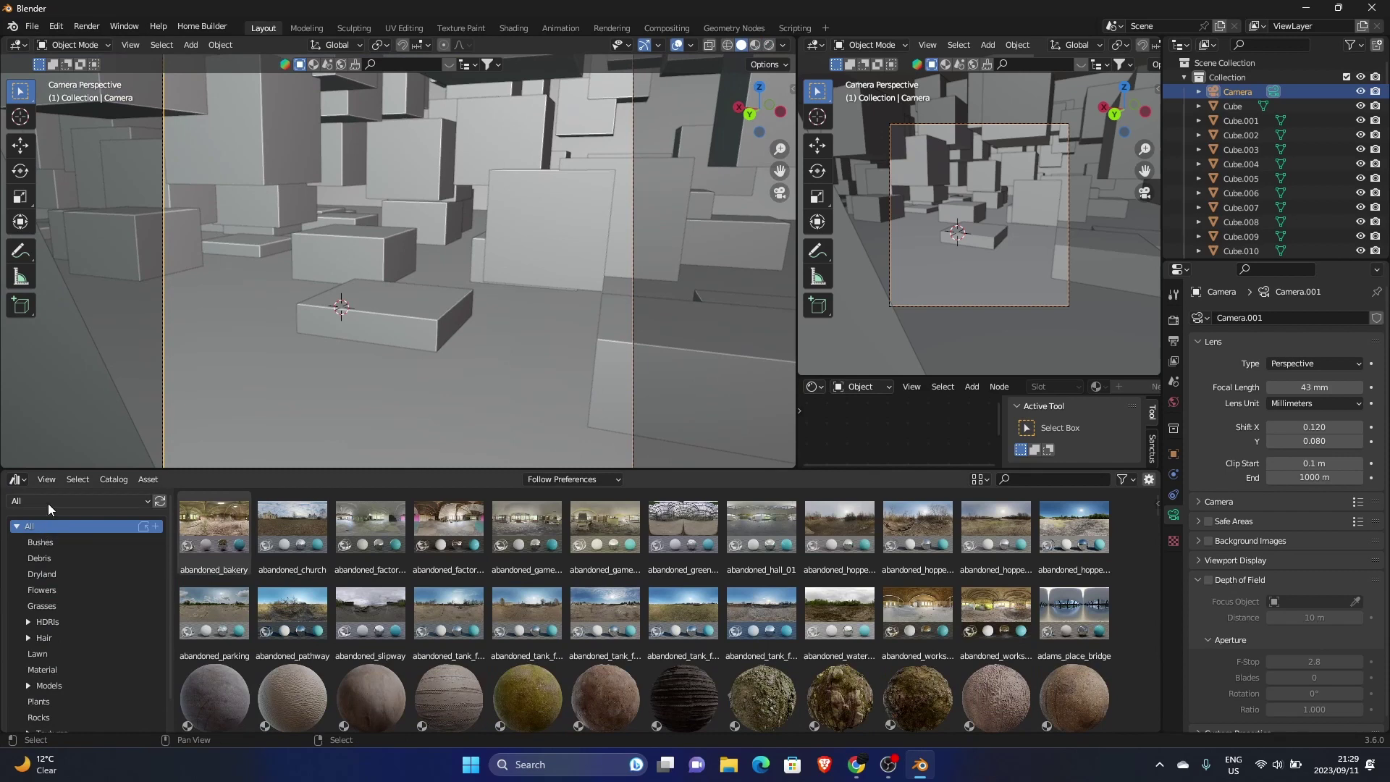
{"action": "left_click", "coordinate": [48, 502]}
{"action": "left_click", "coordinate": [52, 582]}
Drag the Man figure onto the front block and scale it to fit.
{"action": "left_click_drag", "start_coordinate": [605, 532], "coordinate": [391, 340]}
{"action": "key", "text": "s"}
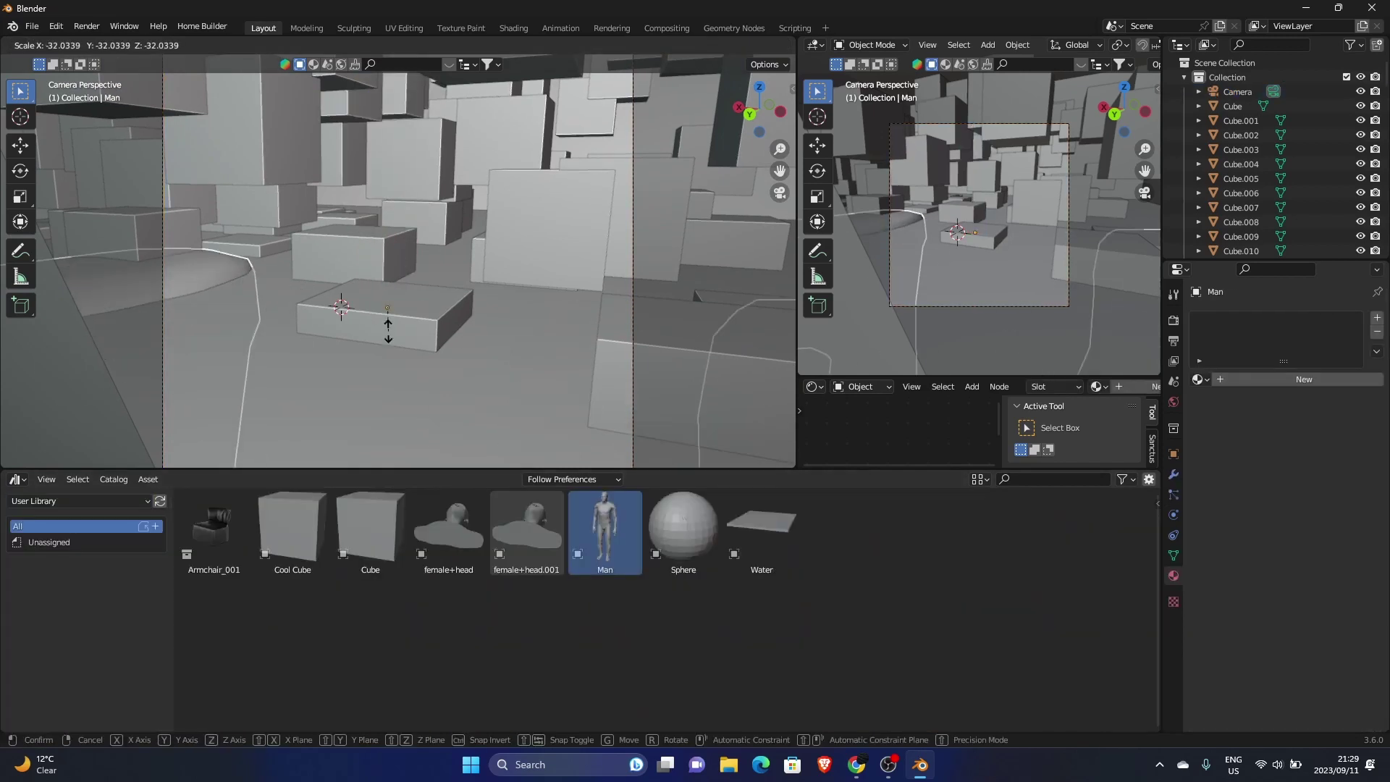
{"action": "left_click", "coordinate": [392, 305]}
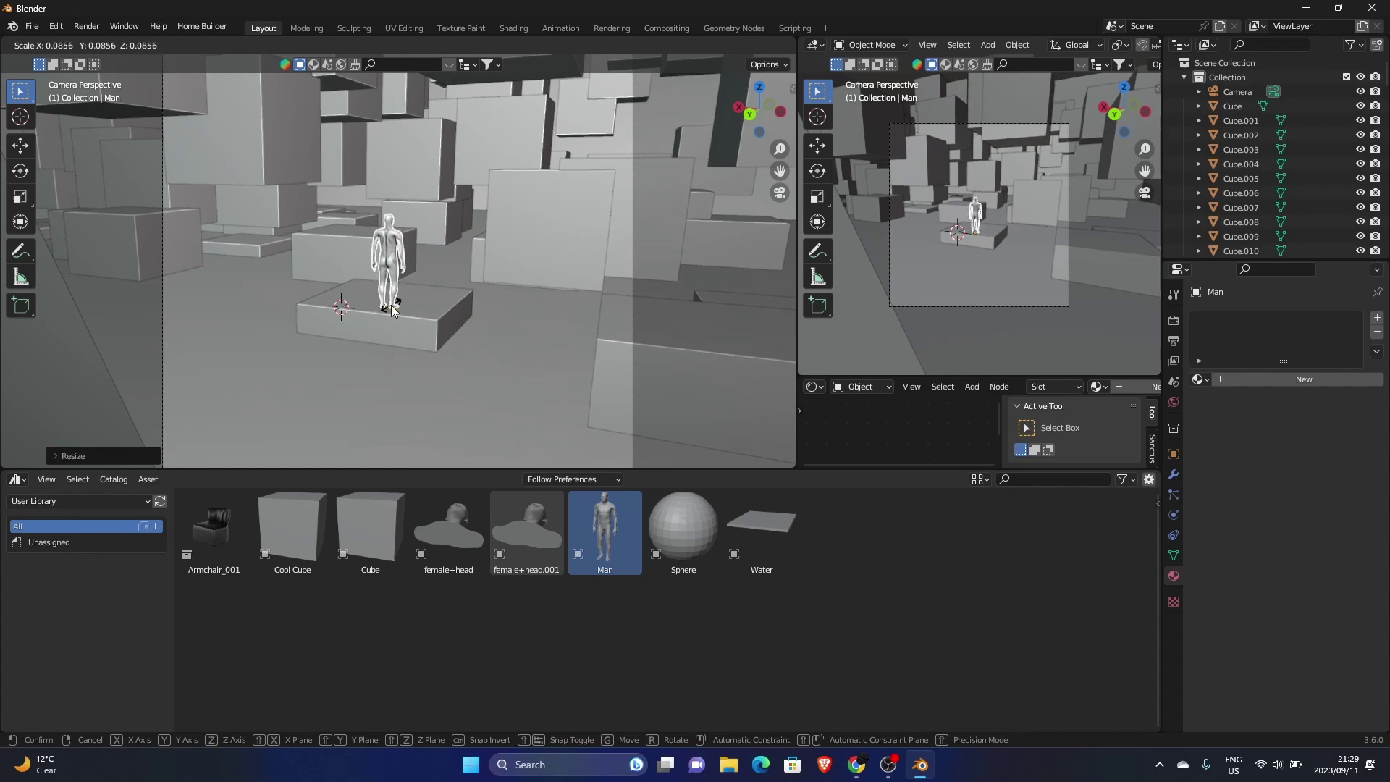
{"action": "left_click", "coordinate": [480, 233]}
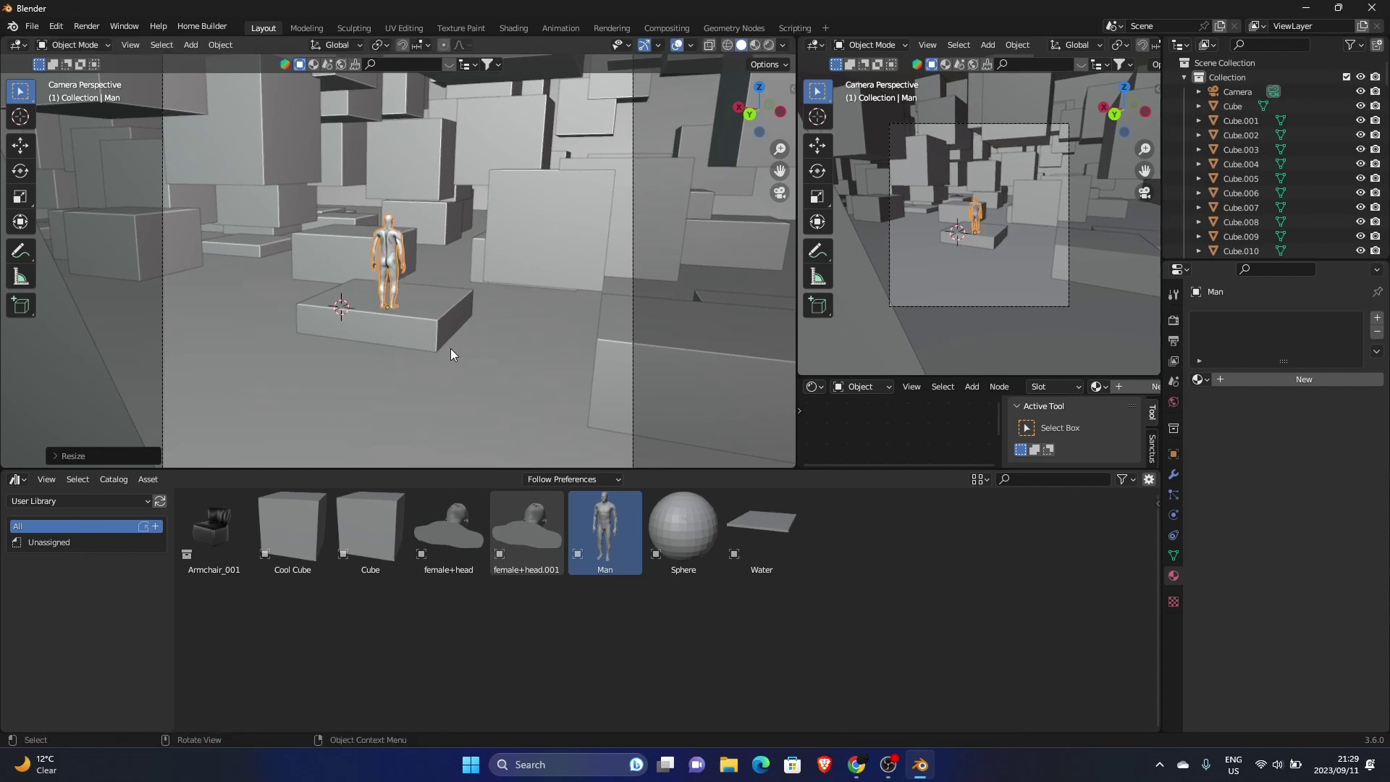
{"action": "left_click_drag", "start_coordinate": [372, 472], "coordinate": [373, 713]}
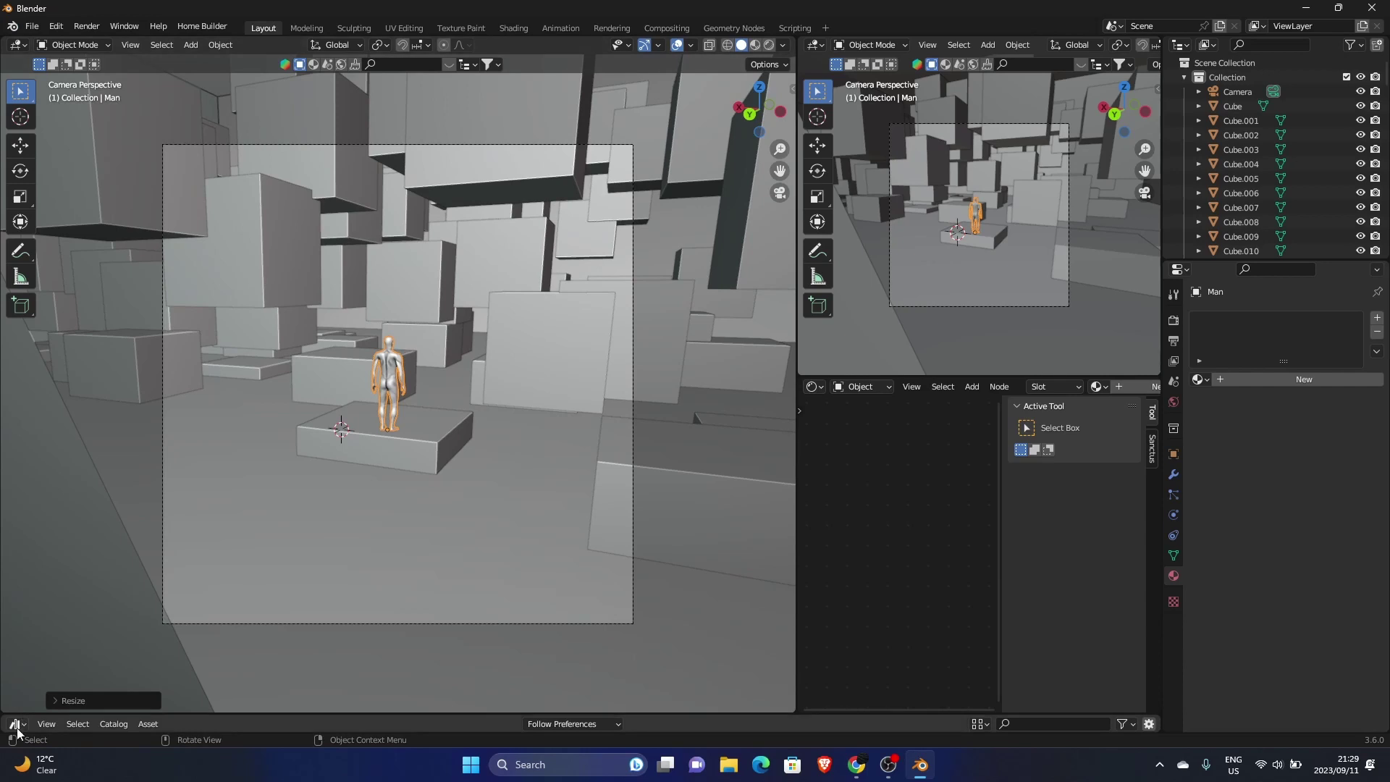
{"action": "left_click", "coordinate": [33, 29]}
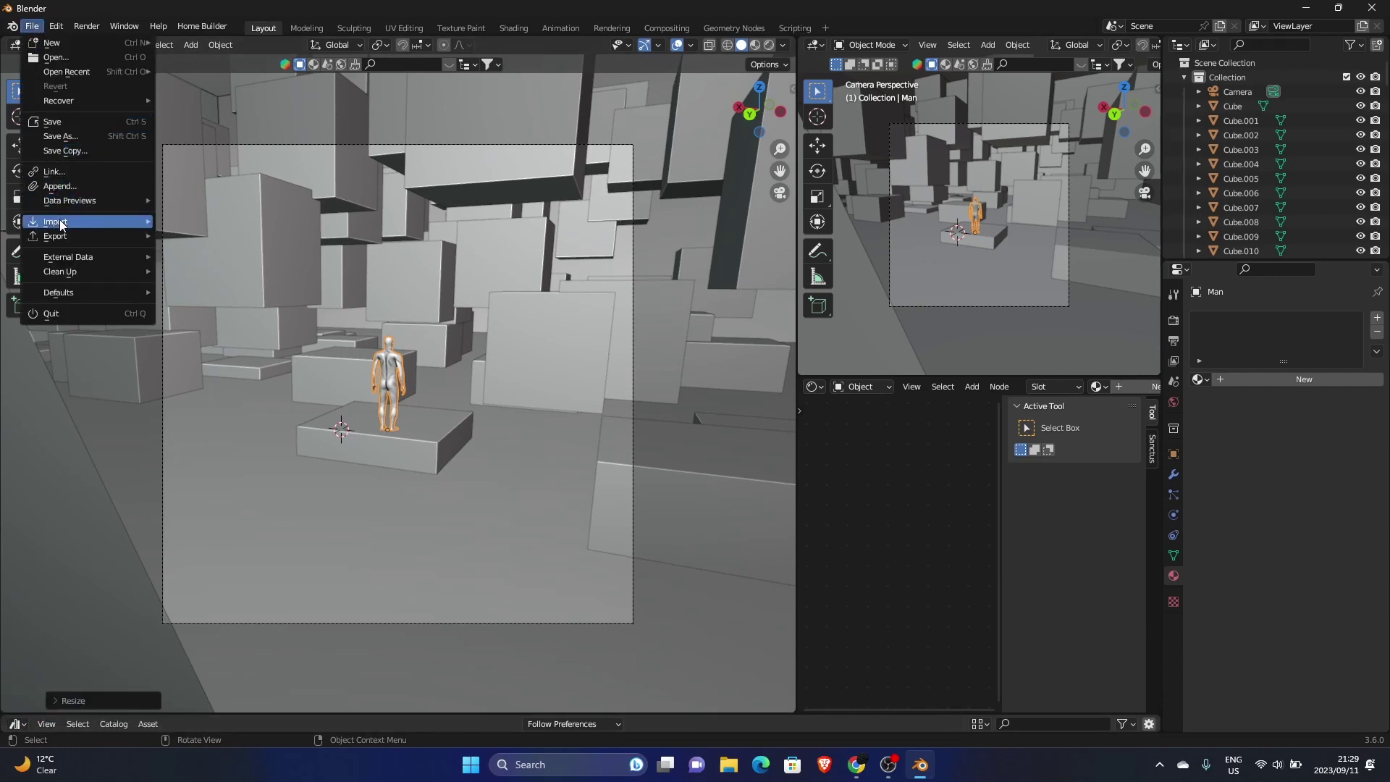
{"action": "mouse_move", "coordinate": [60, 224]}
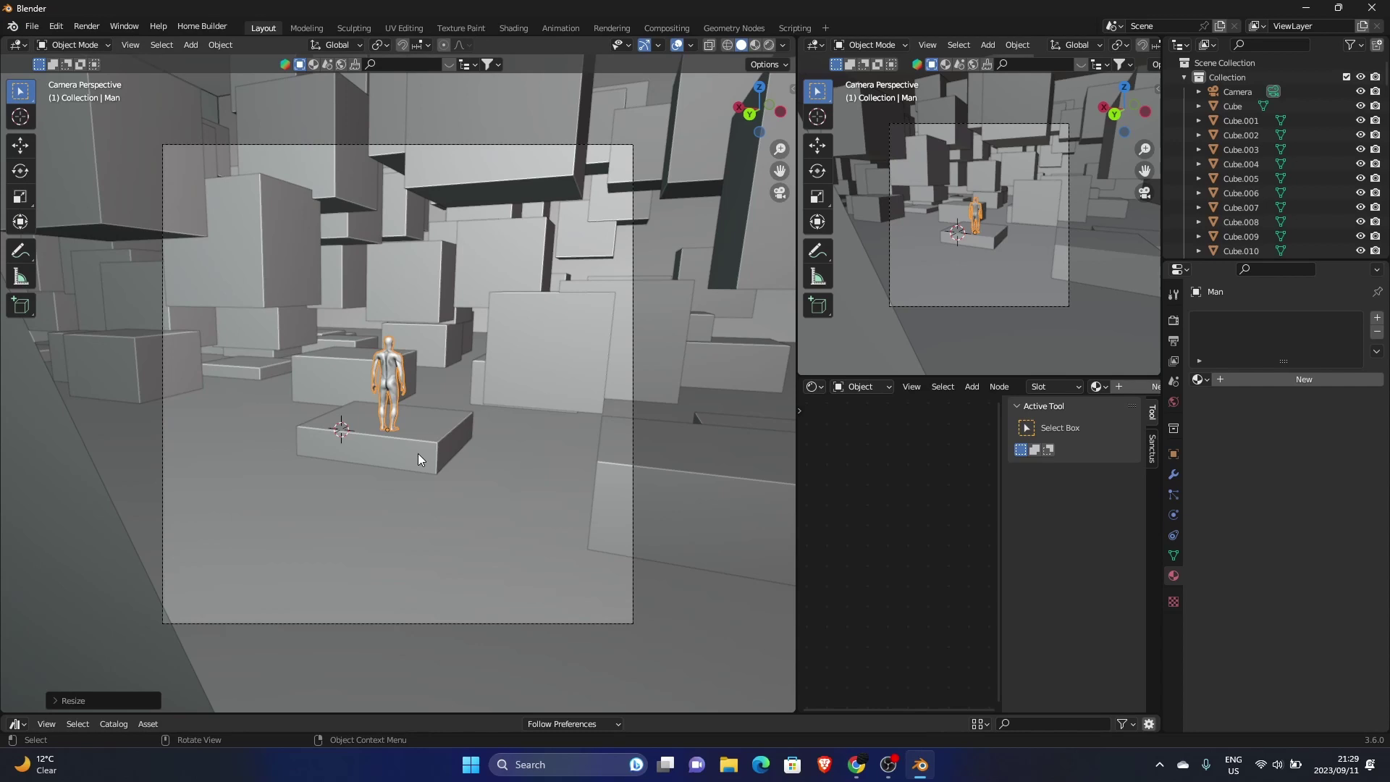
In Rendered shading, give the Man a new Material.004 with an Emission surface.
{"action": "left_click", "coordinate": [772, 45]}
{"action": "left_click", "coordinate": [750, 220]}
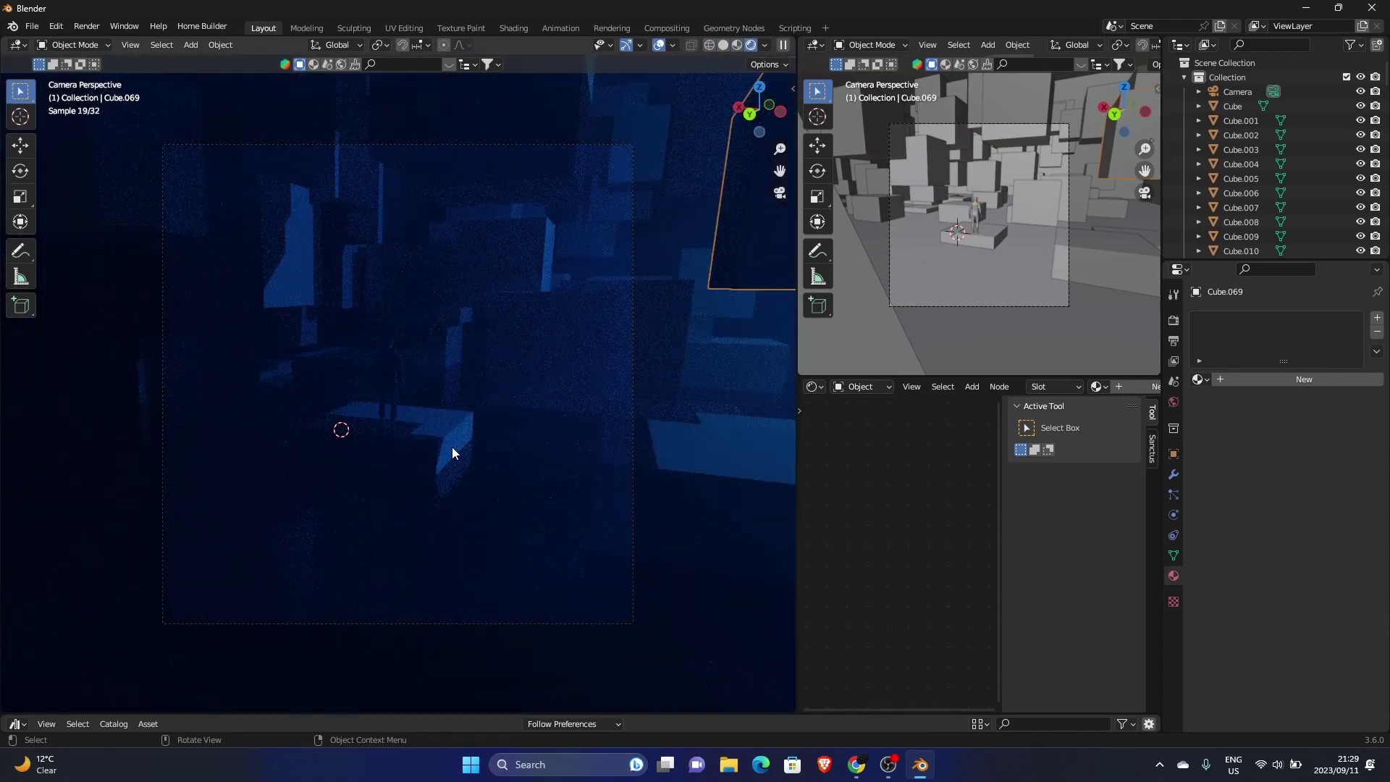
{"action": "left_click", "coordinate": [385, 373]}
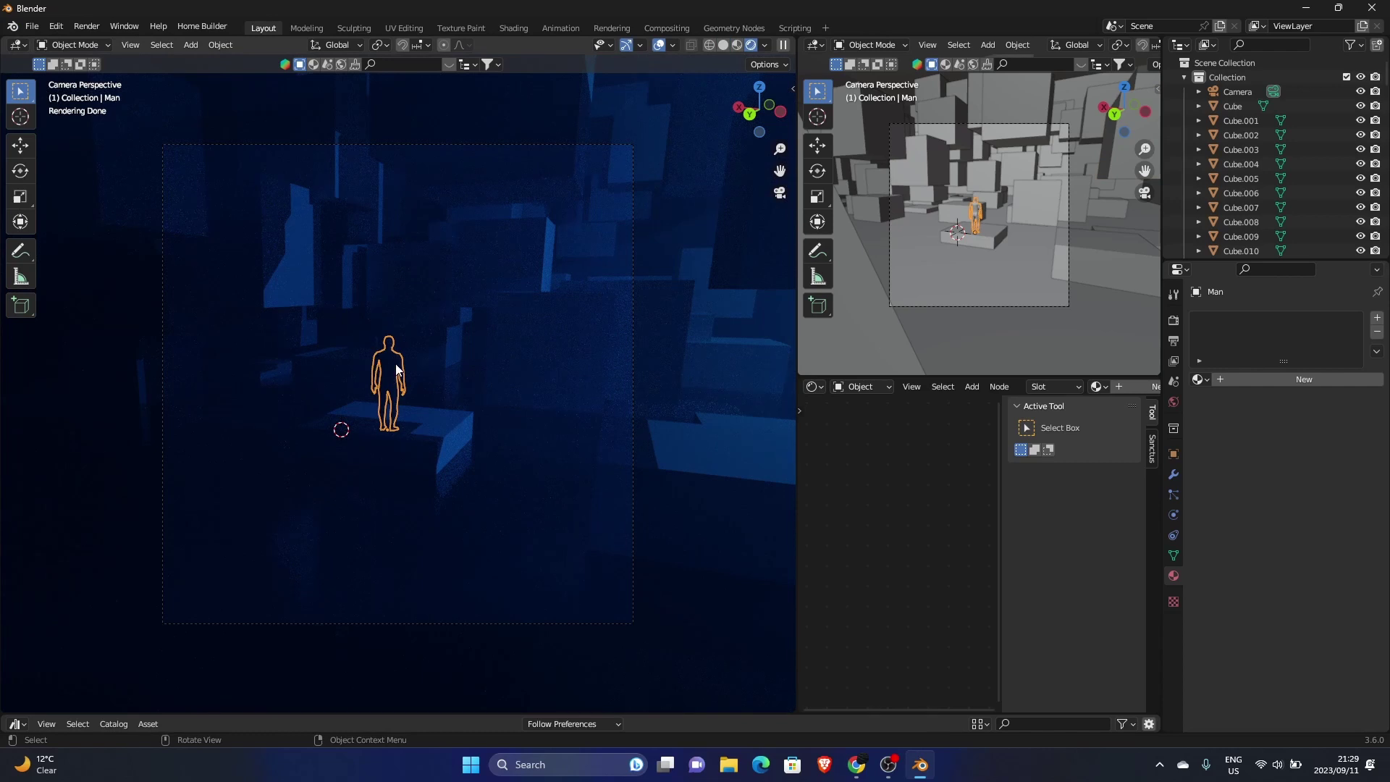
{"action": "left_click", "coordinate": [1283, 380]}
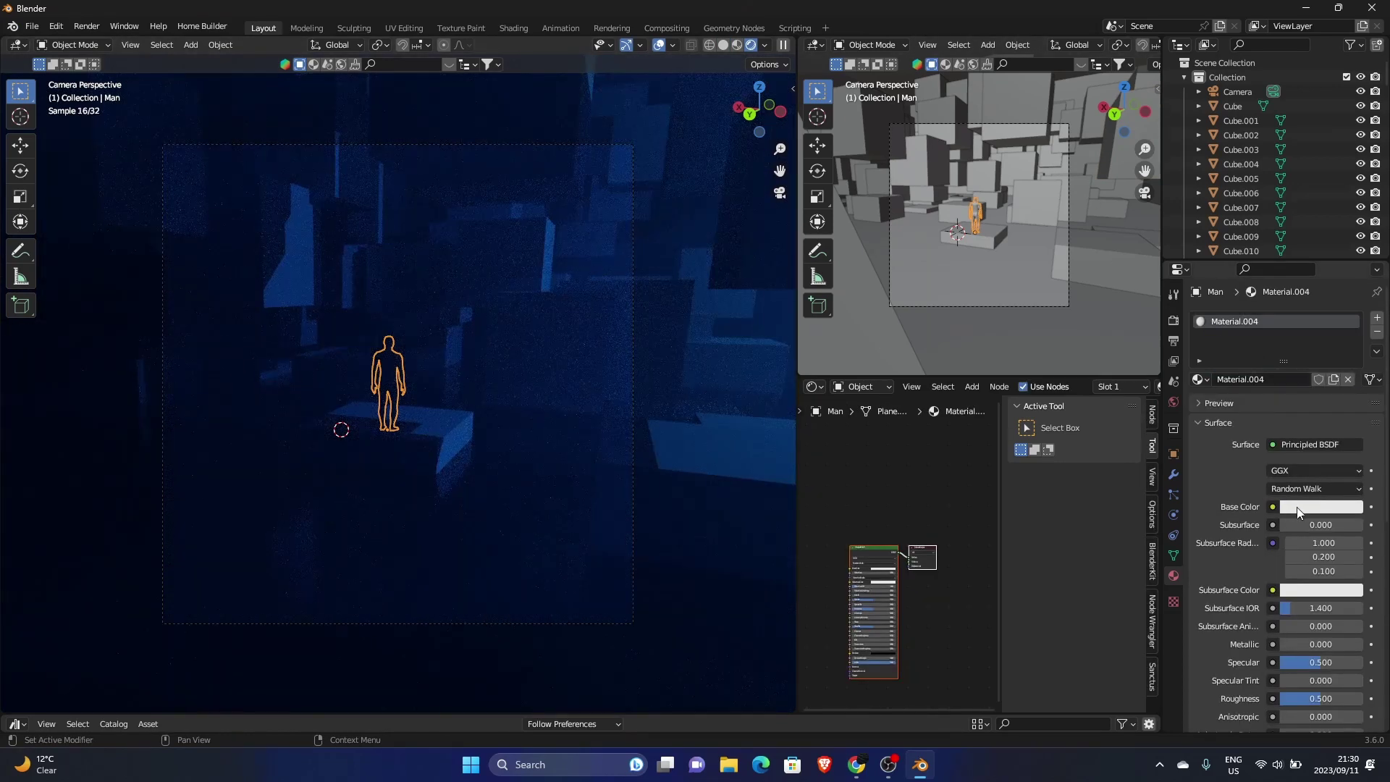
{"action": "left_click", "coordinate": [1274, 440]}
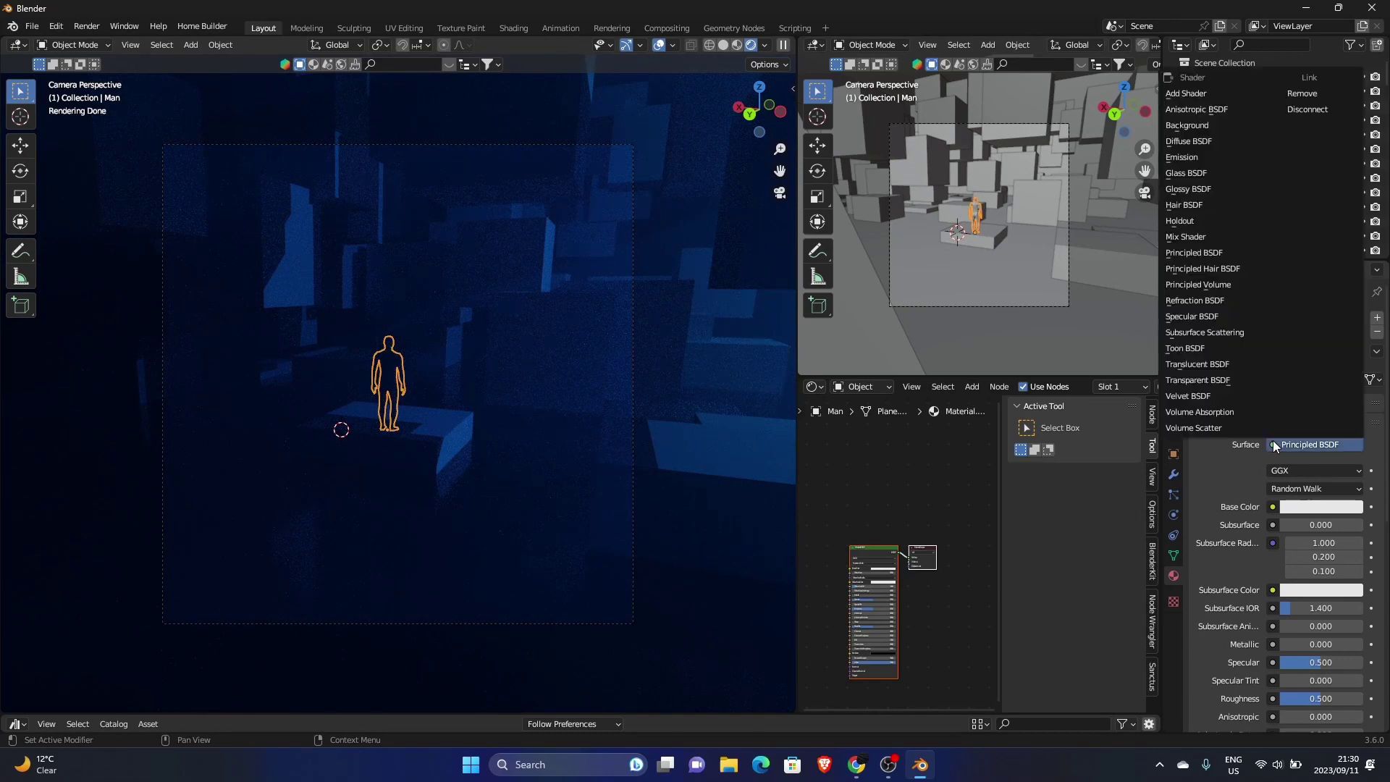
{"action": "left_click", "coordinate": [1167, 154]}
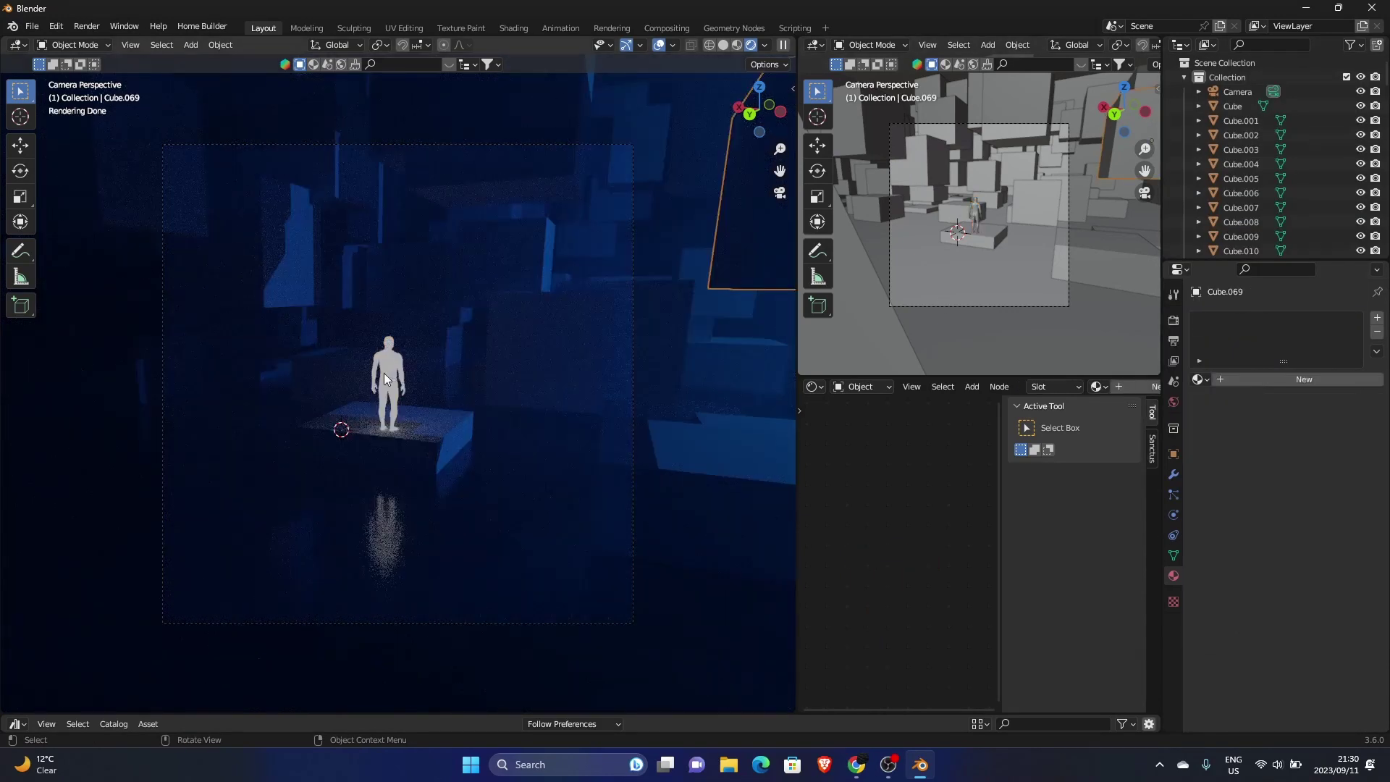
Enable compositing nodes and insert a Fog Glow Glare node between Render Layers and Composite.
{"action": "left_click", "coordinate": [662, 29]}
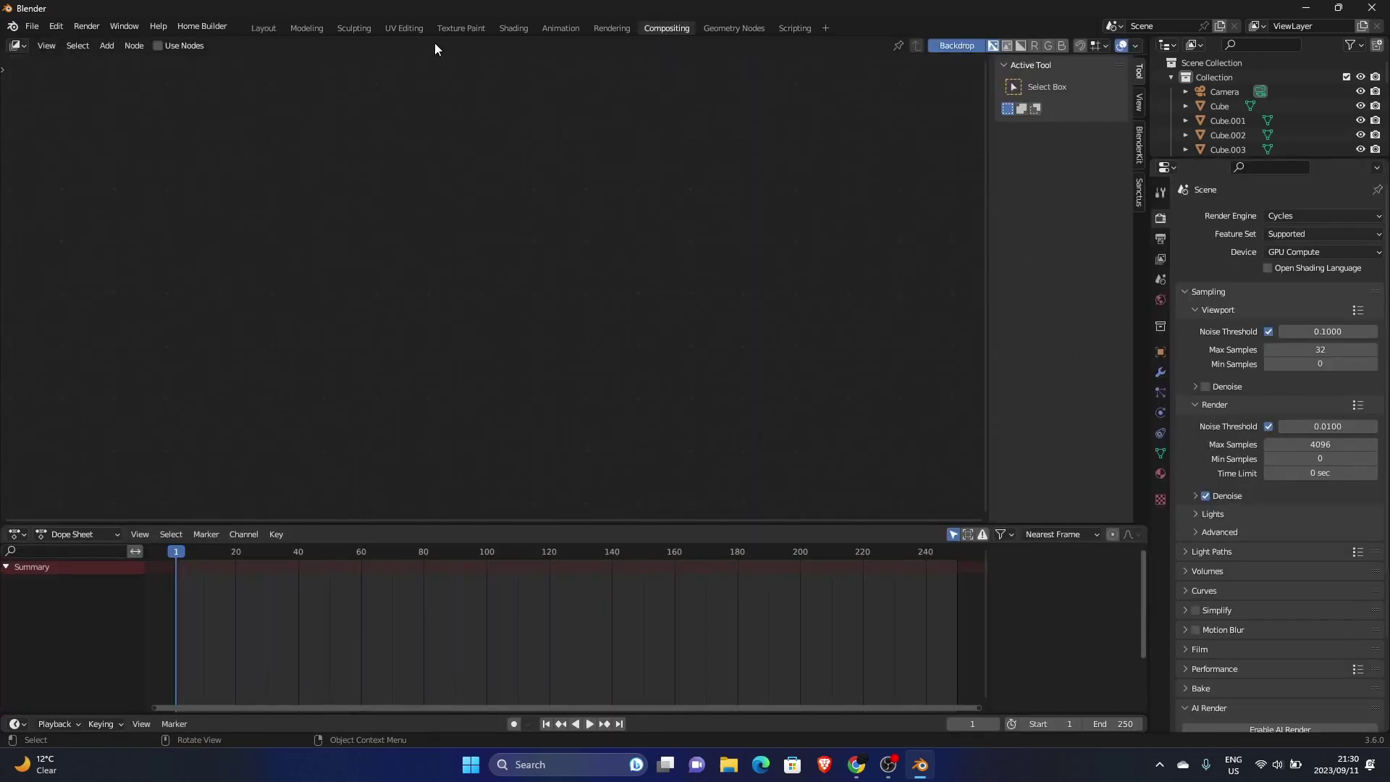
{"action": "left_click", "coordinate": [157, 45]}
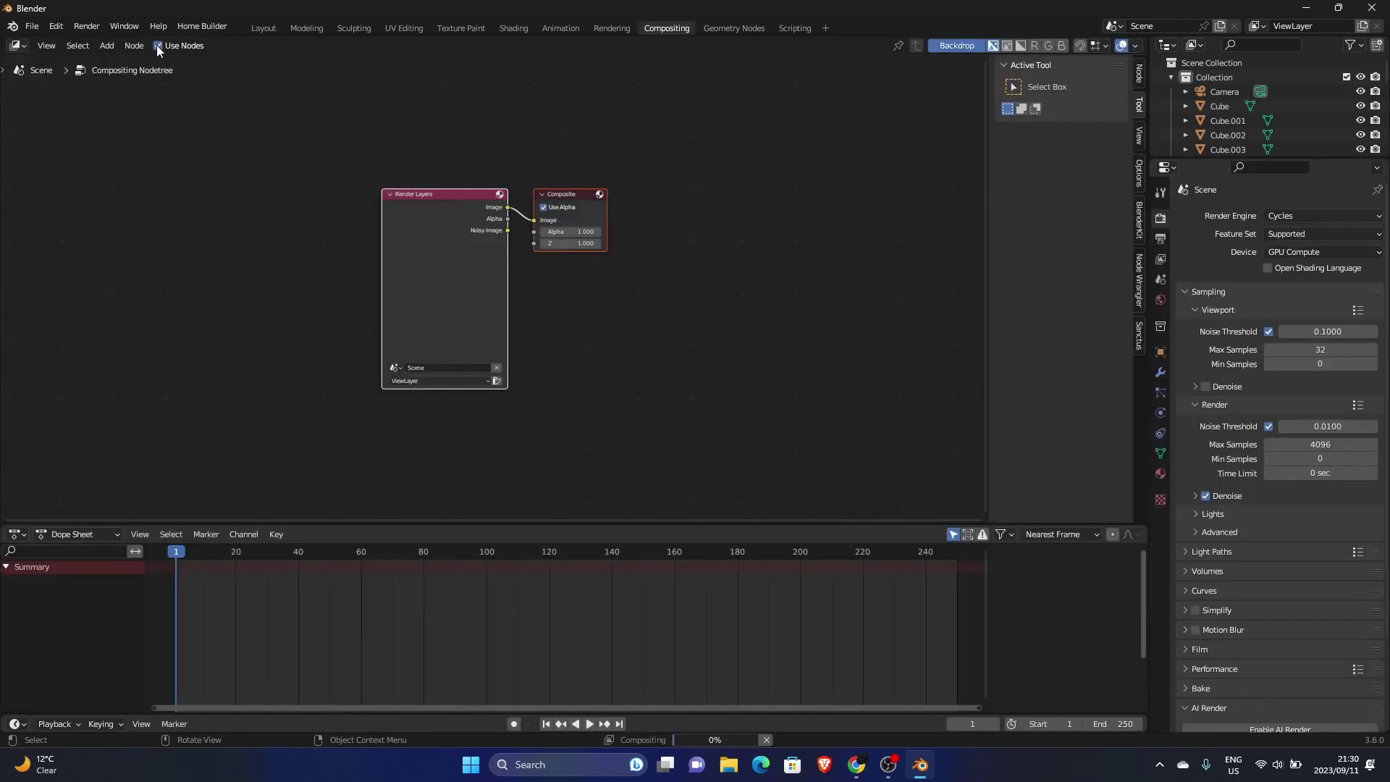
{"action": "left_click", "coordinate": [590, 216]}
{"action": "key", "text": "shift+a"}
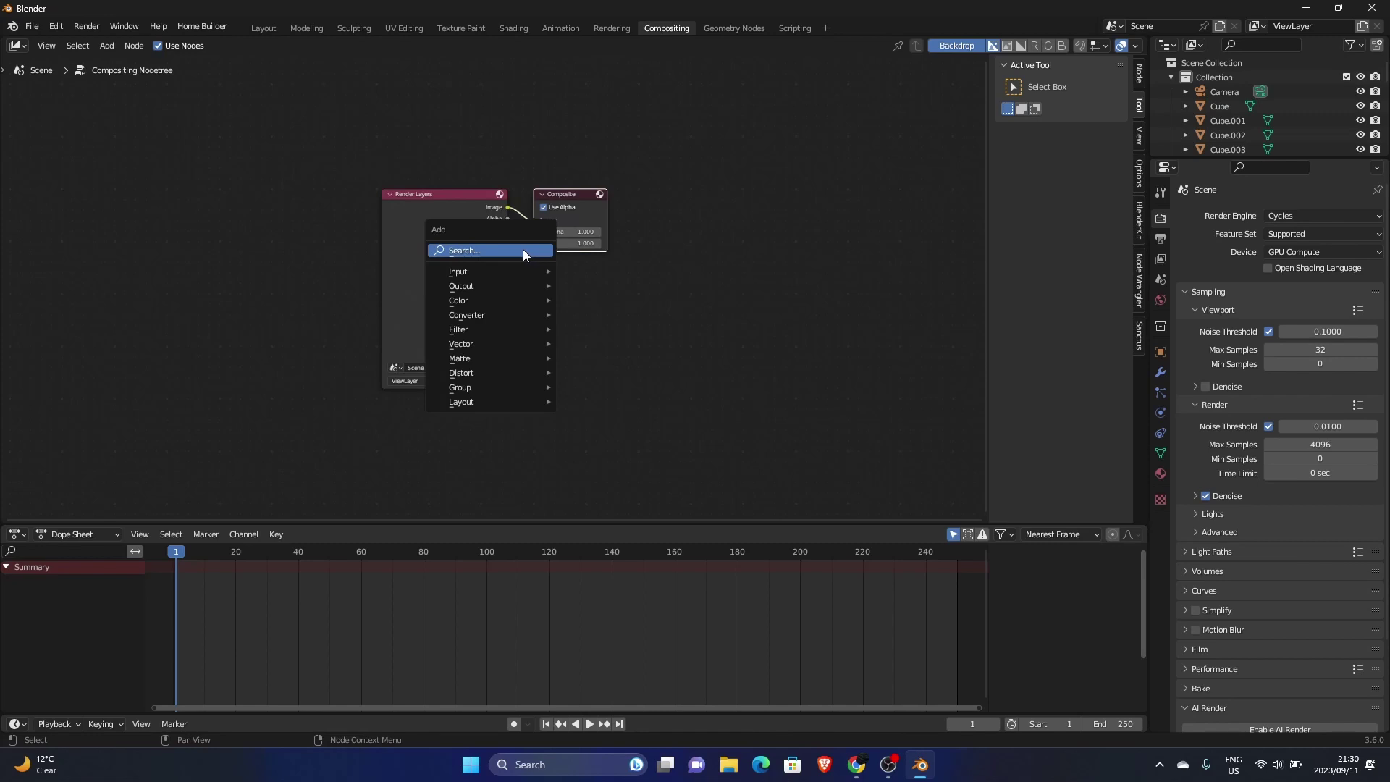
{"action": "left_click", "coordinate": [522, 249]}
{"action": "type", "text": "glare"}
{"action": "key", "text": "Return"}
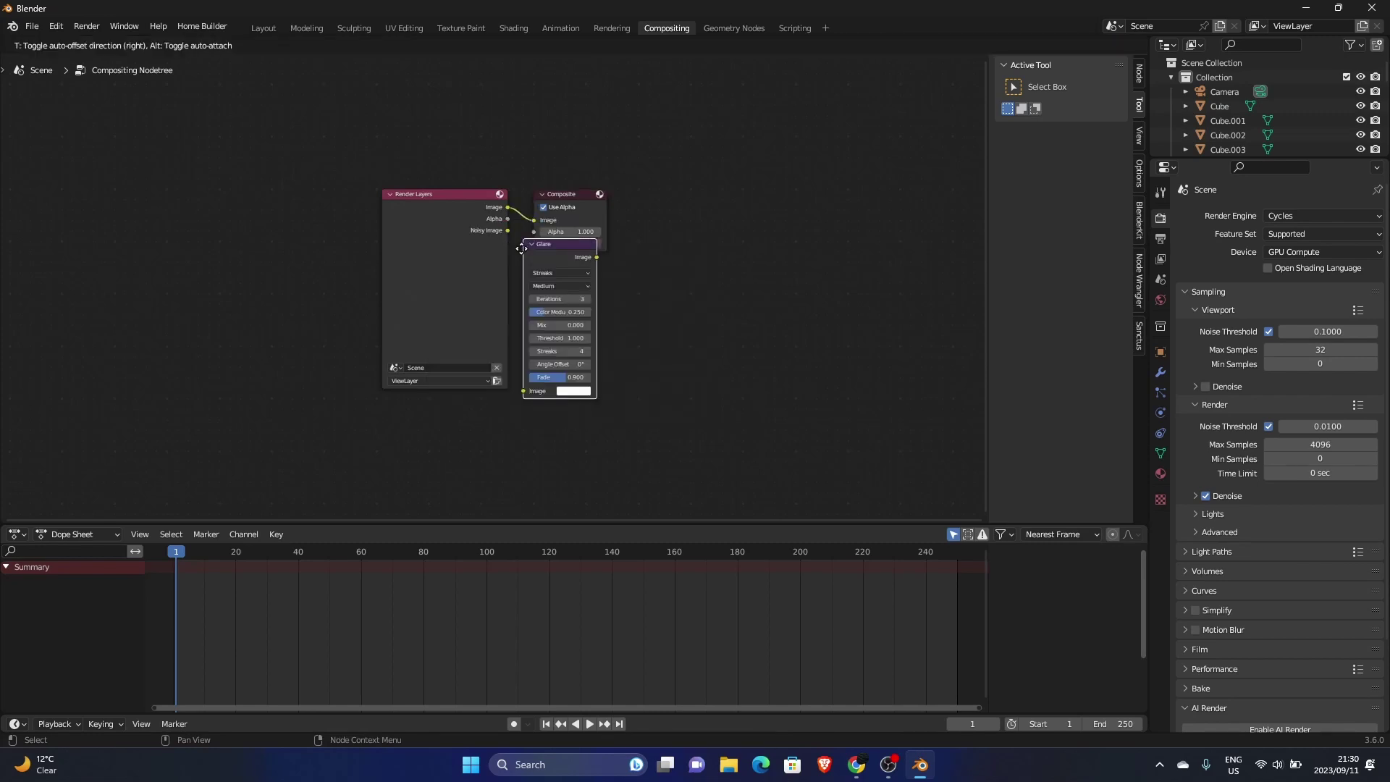
{"action": "left_click", "coordinate": [550, 194]}
{"action": "left_click", "coordinate": [585, 218]}
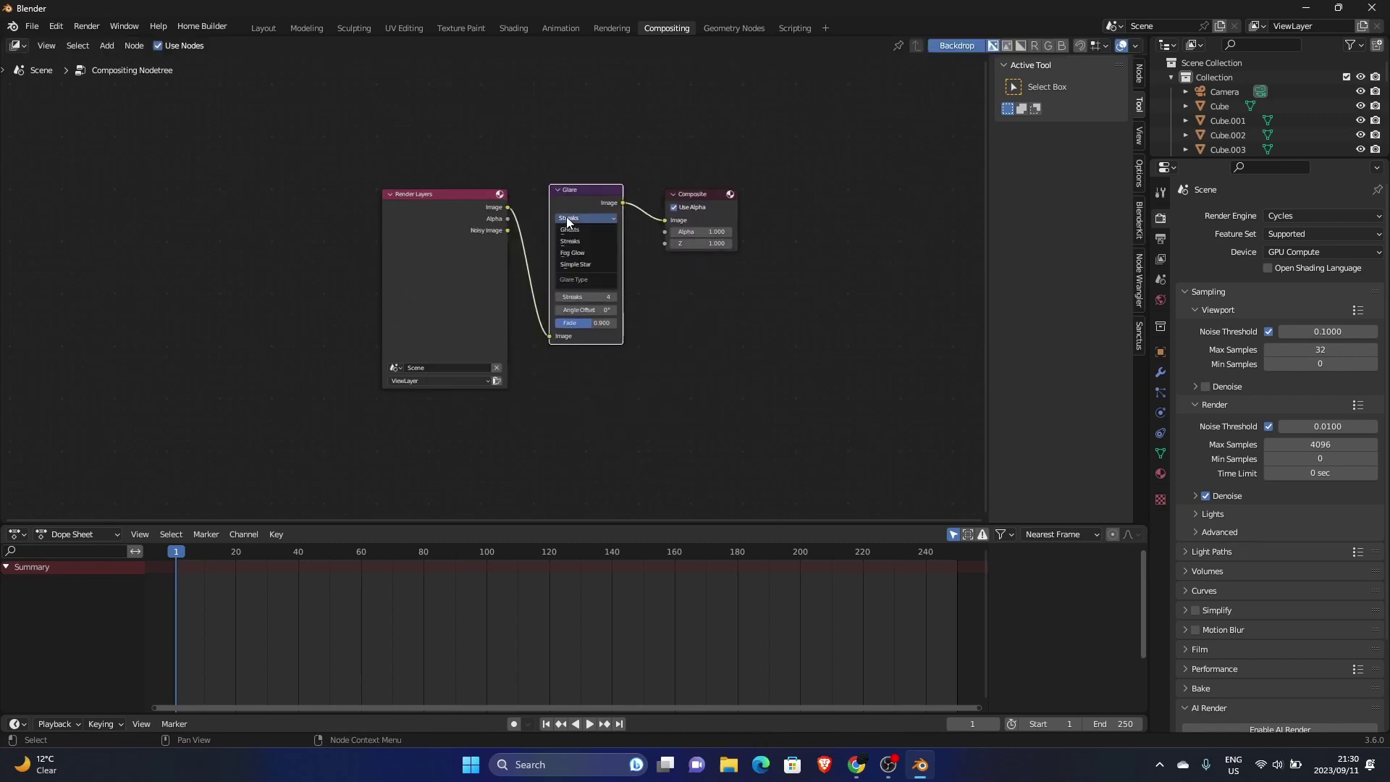
{"action": "left_click", "coordinate": [572, 253]}
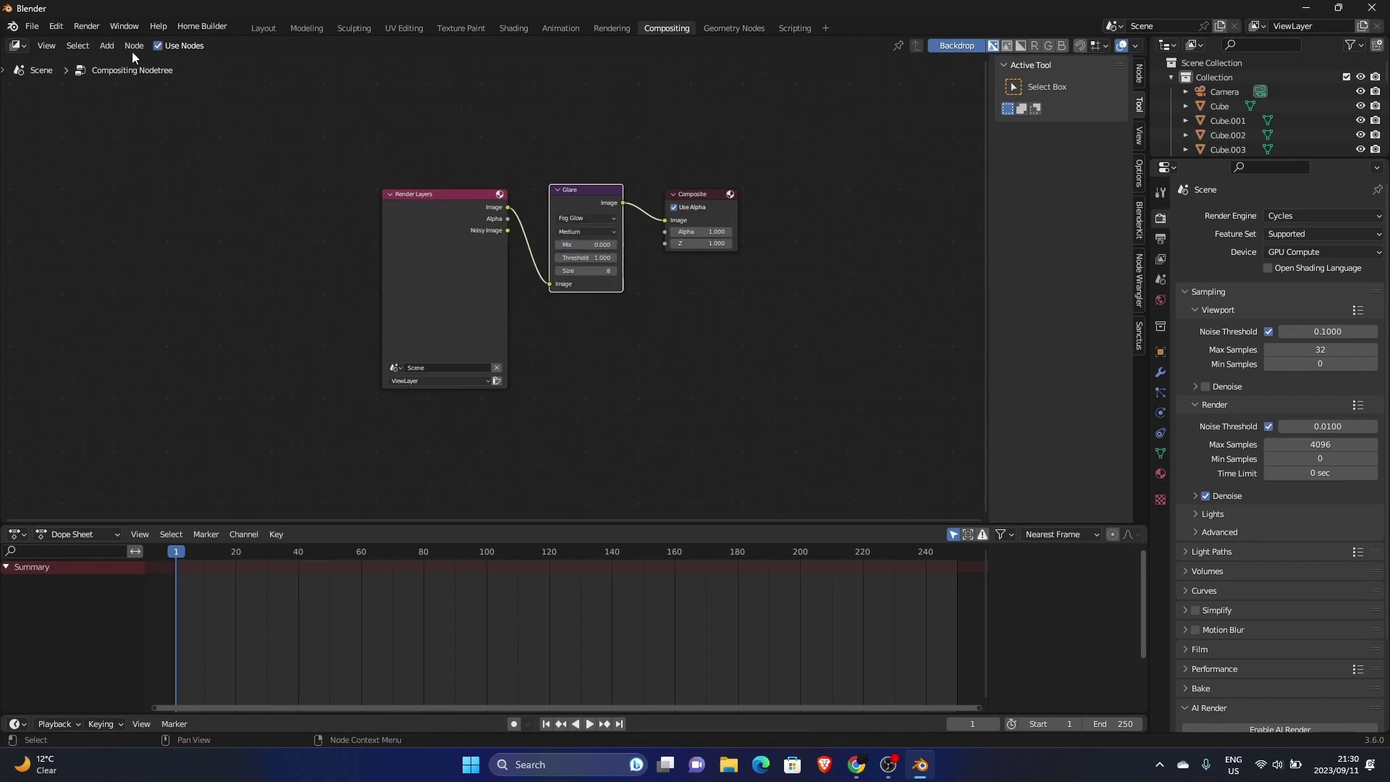
Set Cycles render max samples to 300 and tile size to 256.
{"action": "left_click", "coordinate": [260, 28]}
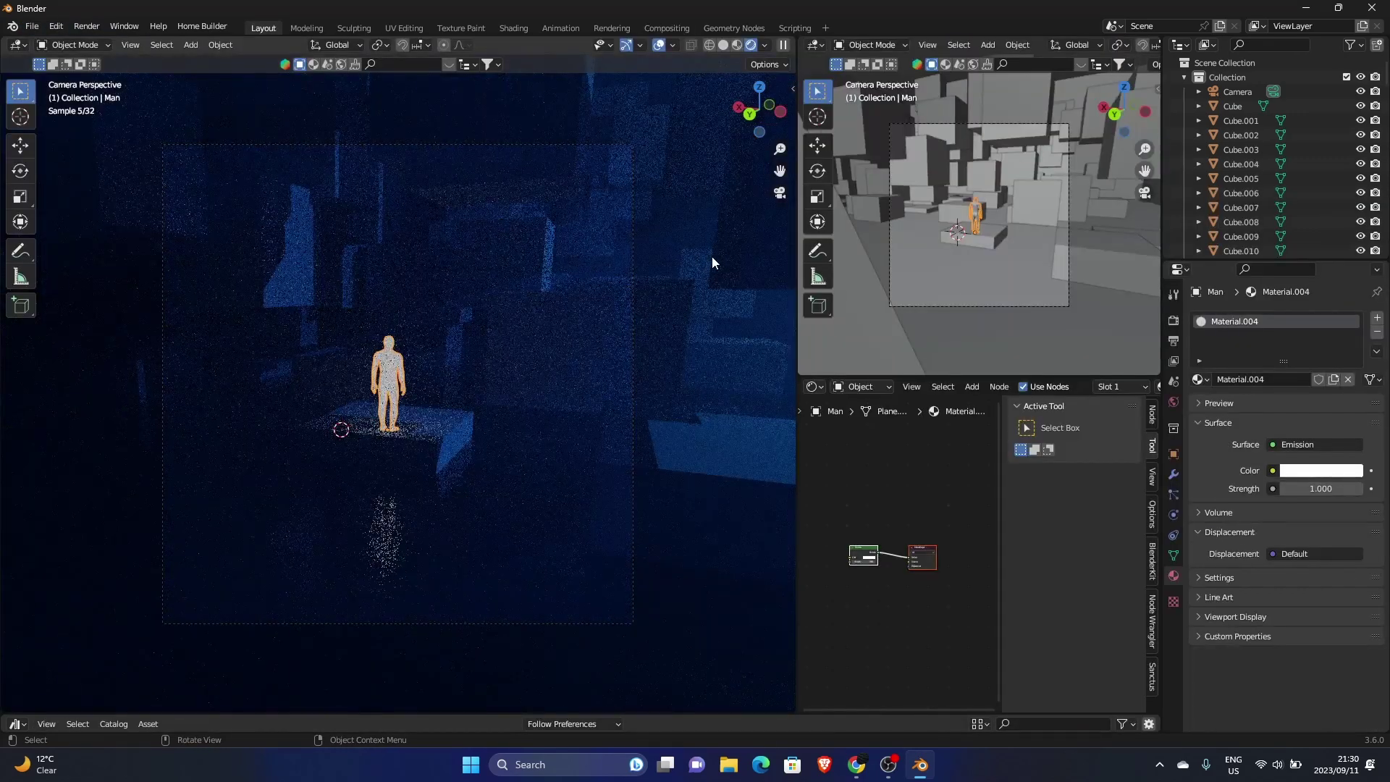
{"action": "left_click", "coordinate": [383, 382]}
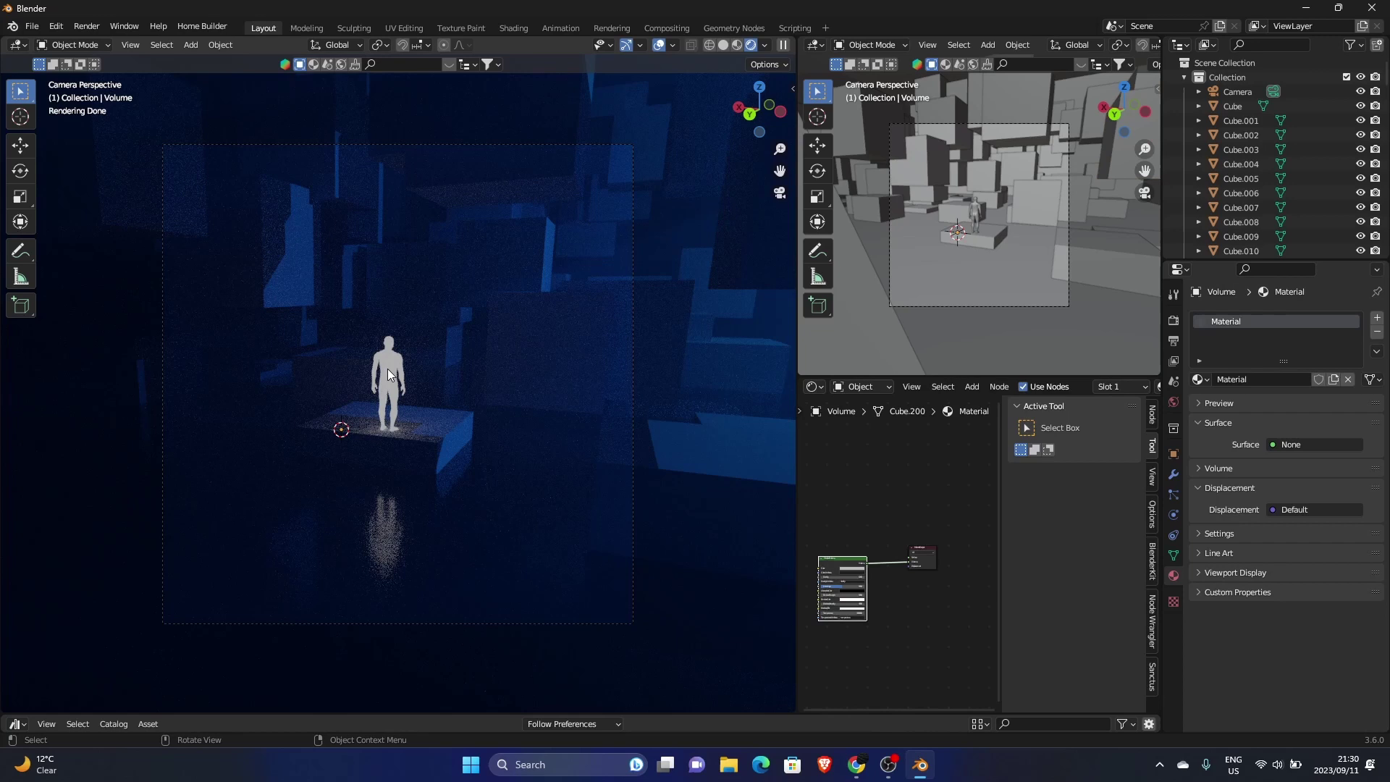
{"action": "left_click", "coordinate": [1173, 321]}
{"action": "left_click", "coordinate": [1310, 544]}
{"action": "type", "text": "300"}
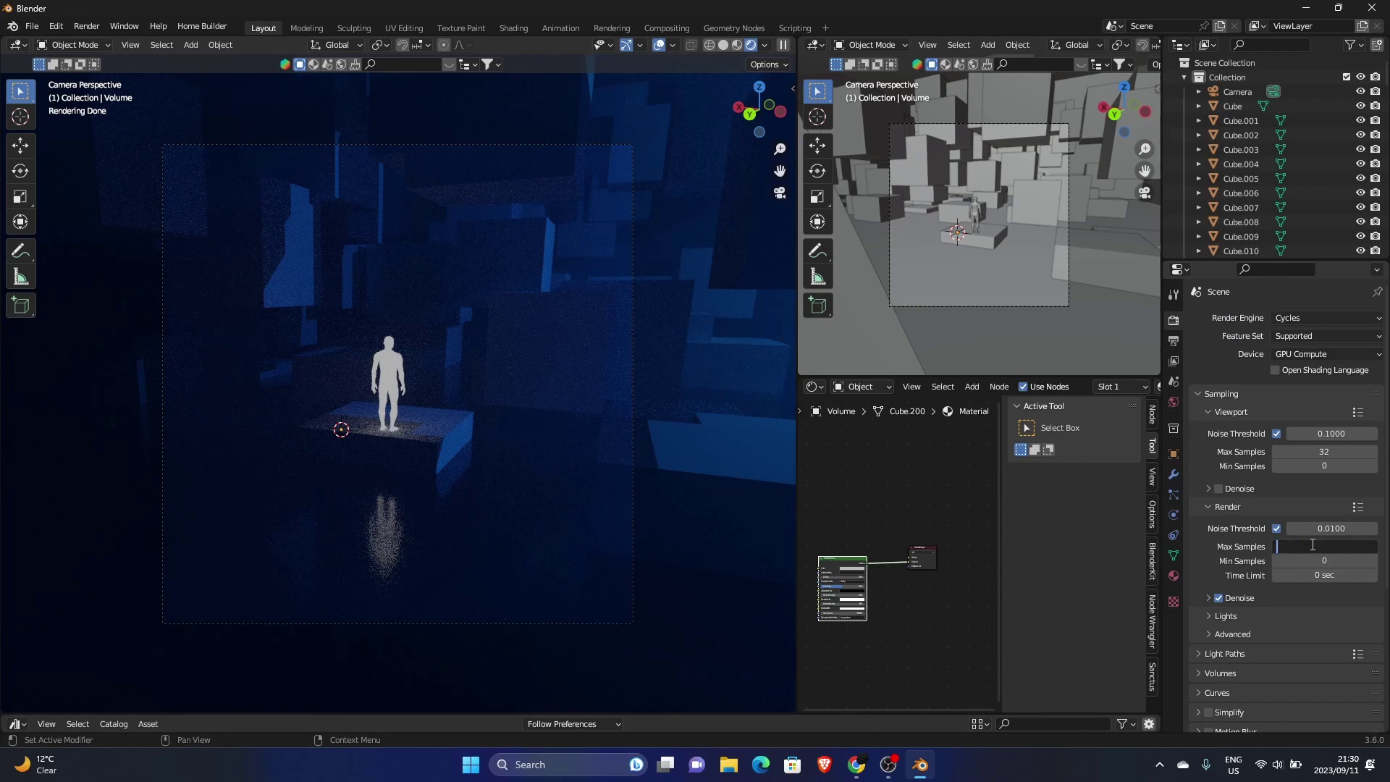
{"action": "key", "text": "Return"}
{"action": "scroll", "coordinate": [1309, 544], "scroll_direction": "down", "scroll_amount": 7}
{"action": "left_click", "coordinate": [1308, 684]}
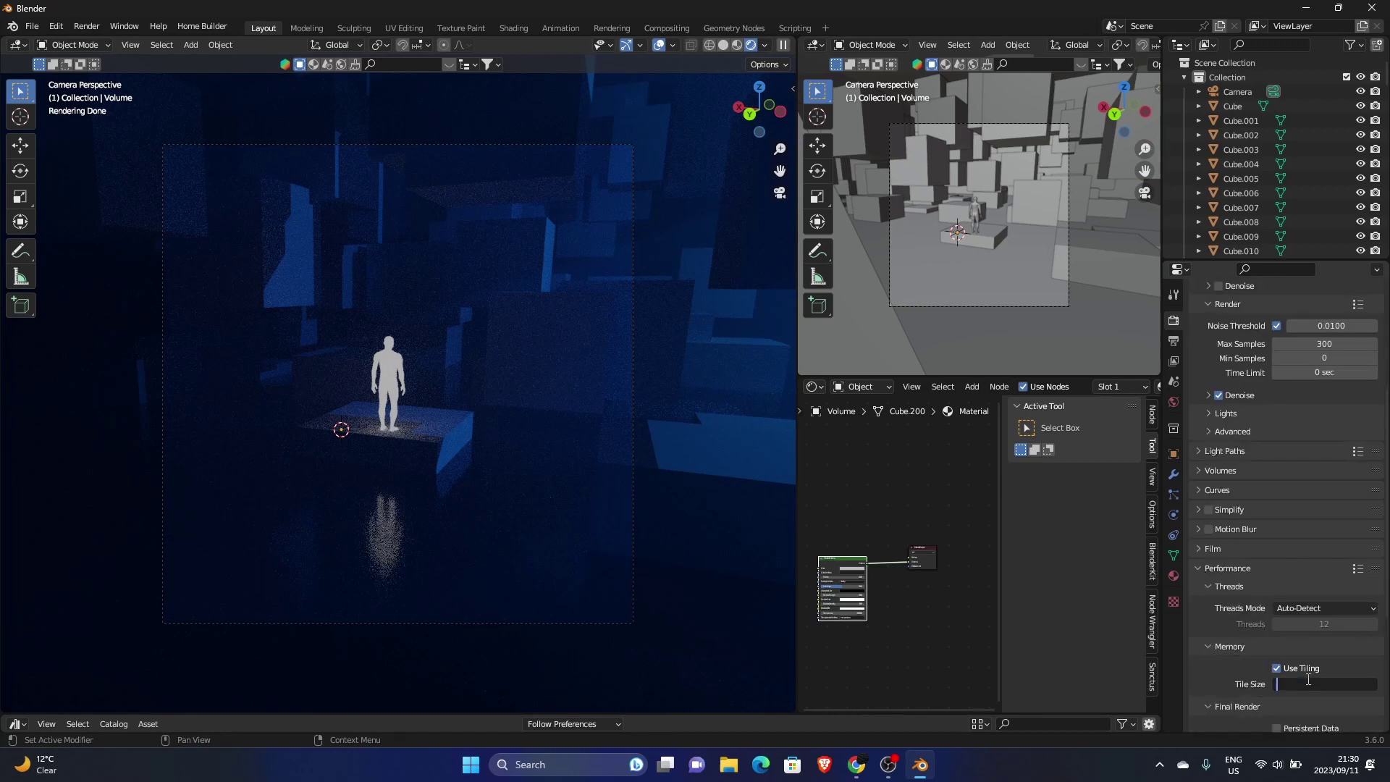
{"action": "type", "text": "256"}
{"action": "key", "text": "Return"}
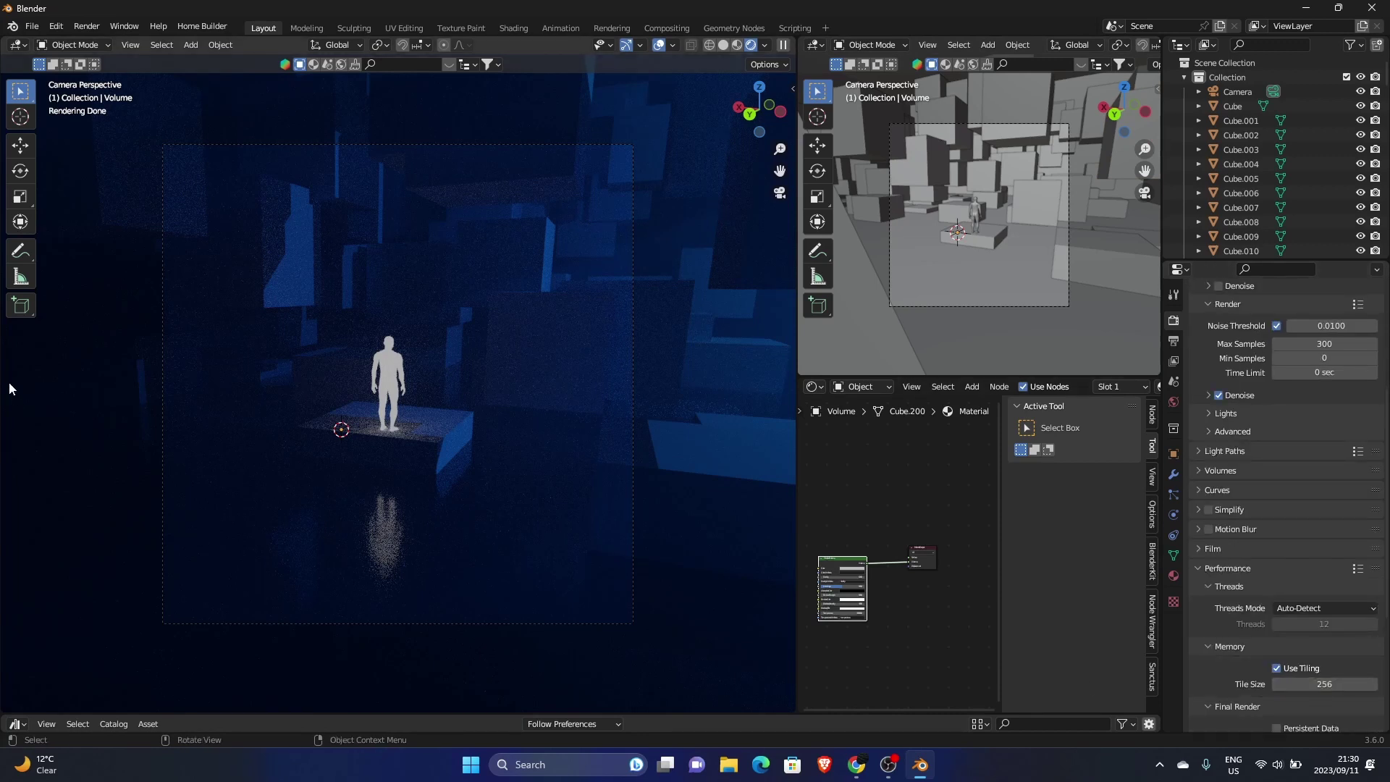
Render a test image, close it, and select the Man figure.
{"action": "key", "text": "F11"}
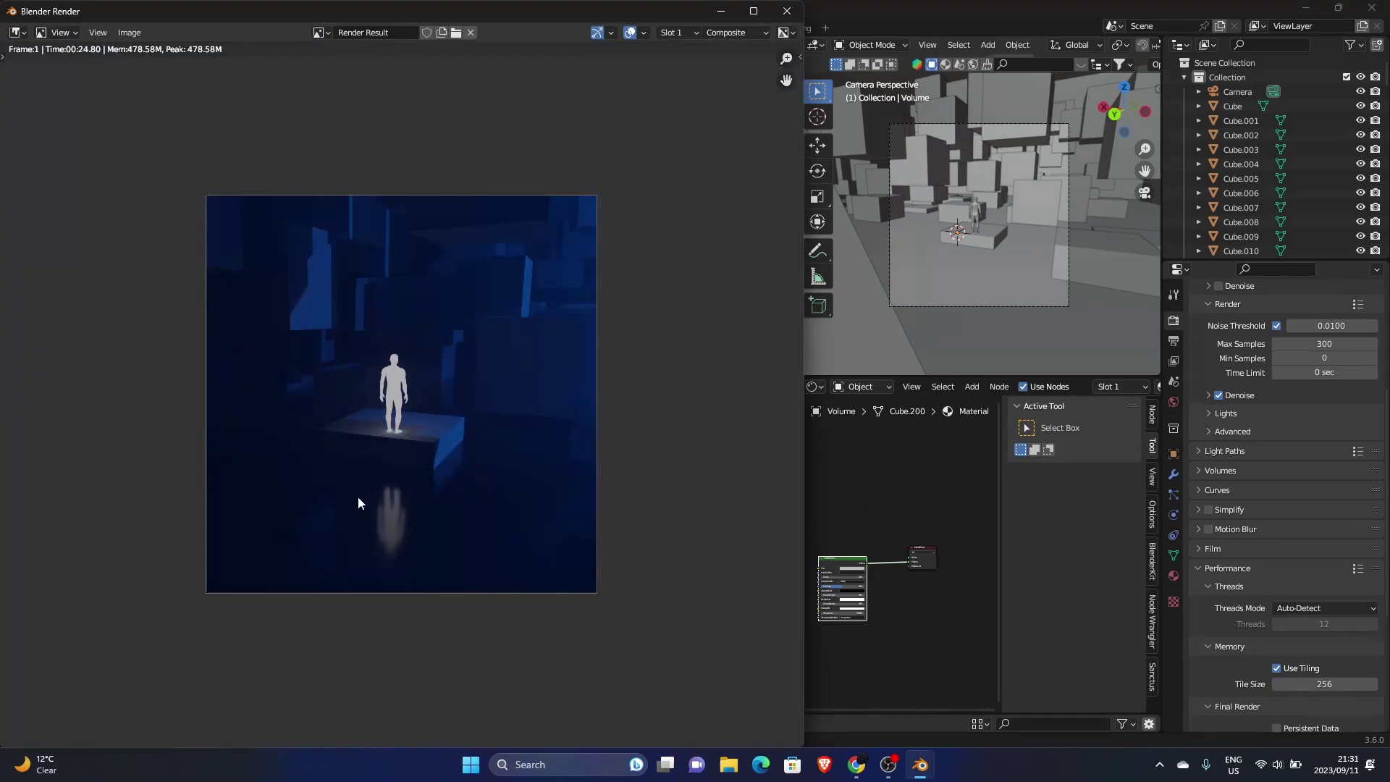
{"action": "left_click", "coordinate": [786, 12]}
{"action": "left_click", "coordinate": [389, 372]}
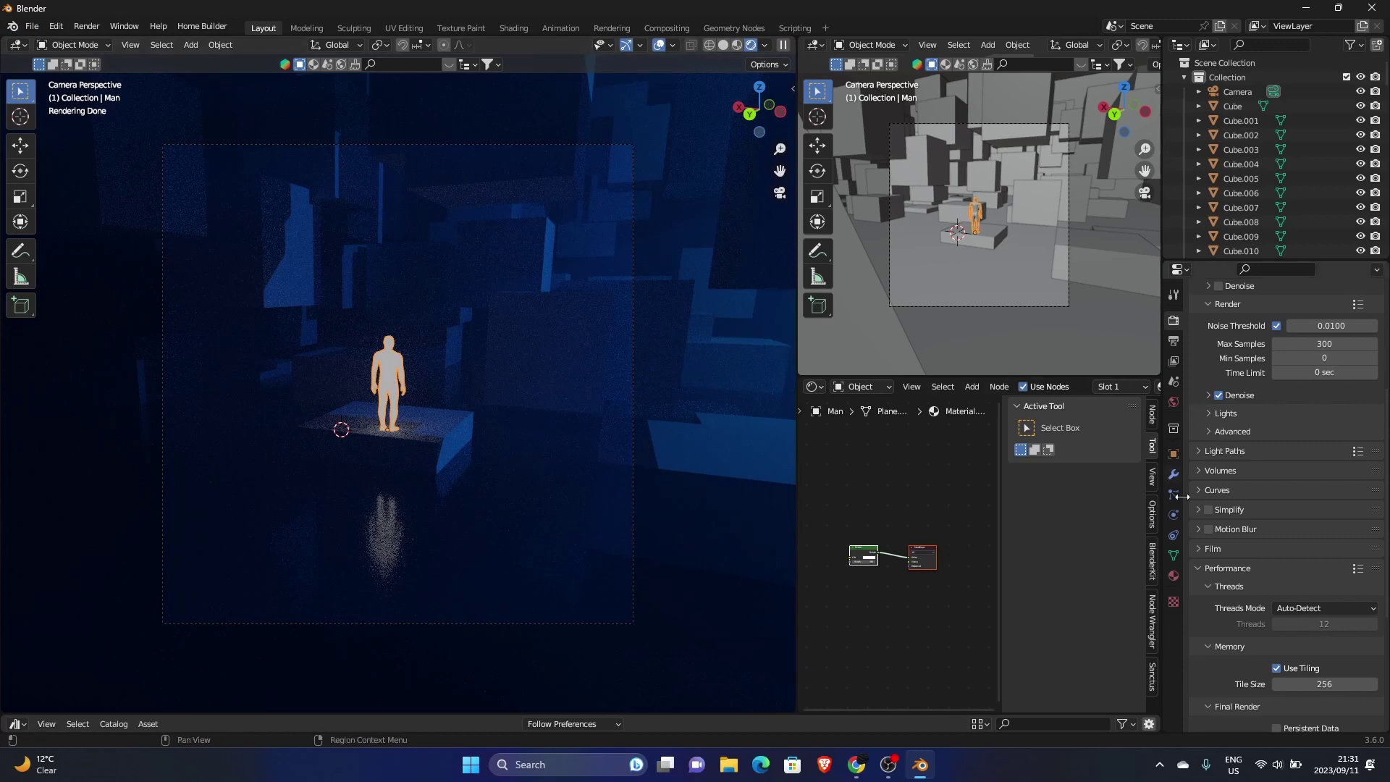
Raise the Man's emission strength to 5 and check it in a fresh render.
{"action": "left_click", "coordinate": [1174, 577]}
{"action": "left_click", "coordinate": [1326, 490]}
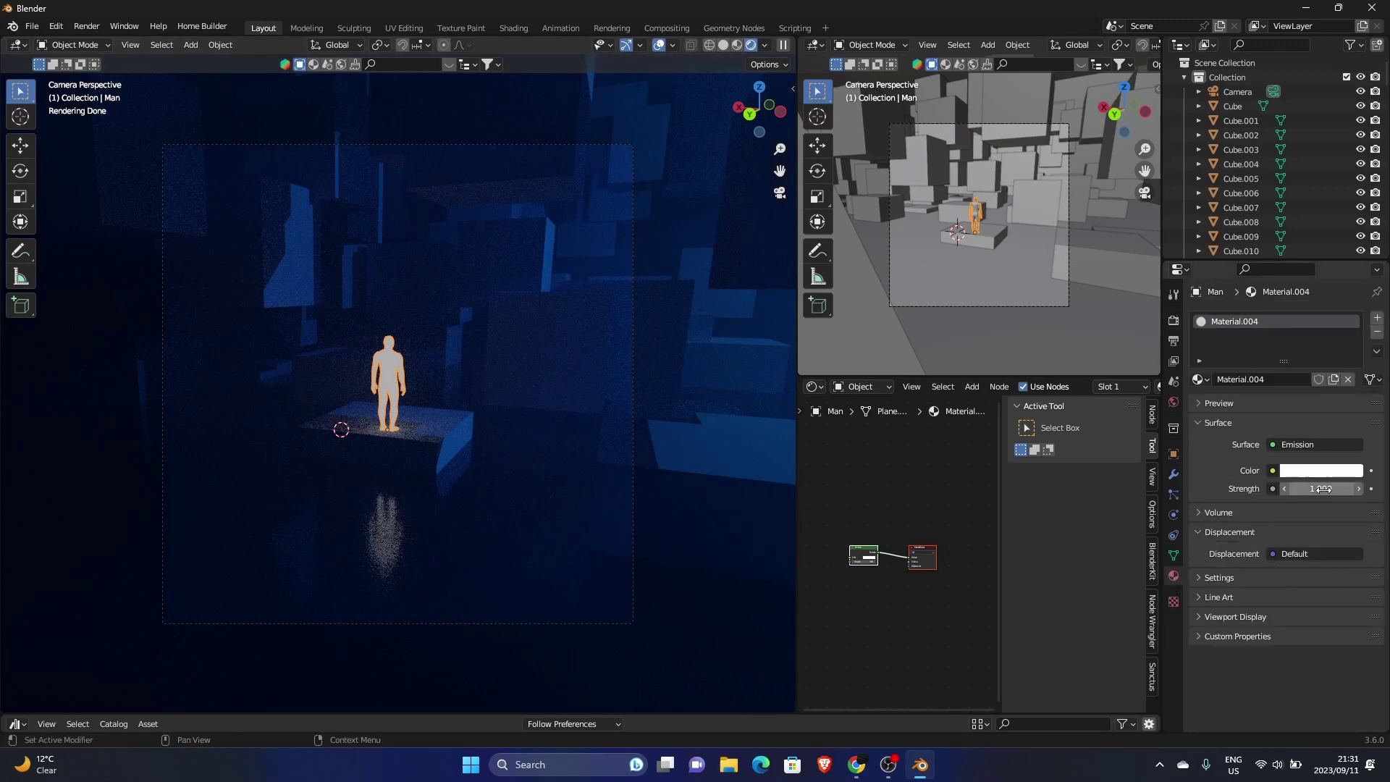
{"action": "key", "text": "BackSpace"}
{"action": "type", "text": "5"}
{"action": "key", "text": "Return"}
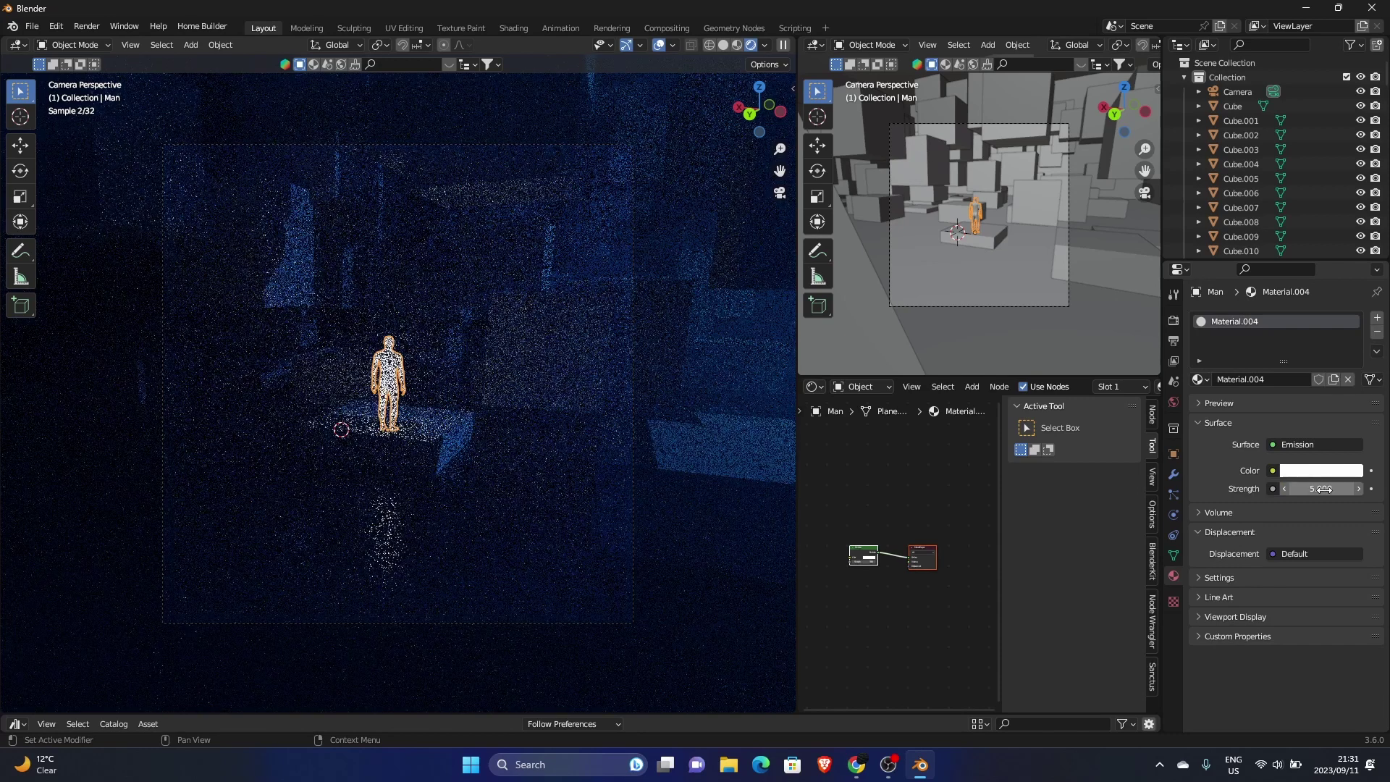
{"action": "key", "text": "F12"}
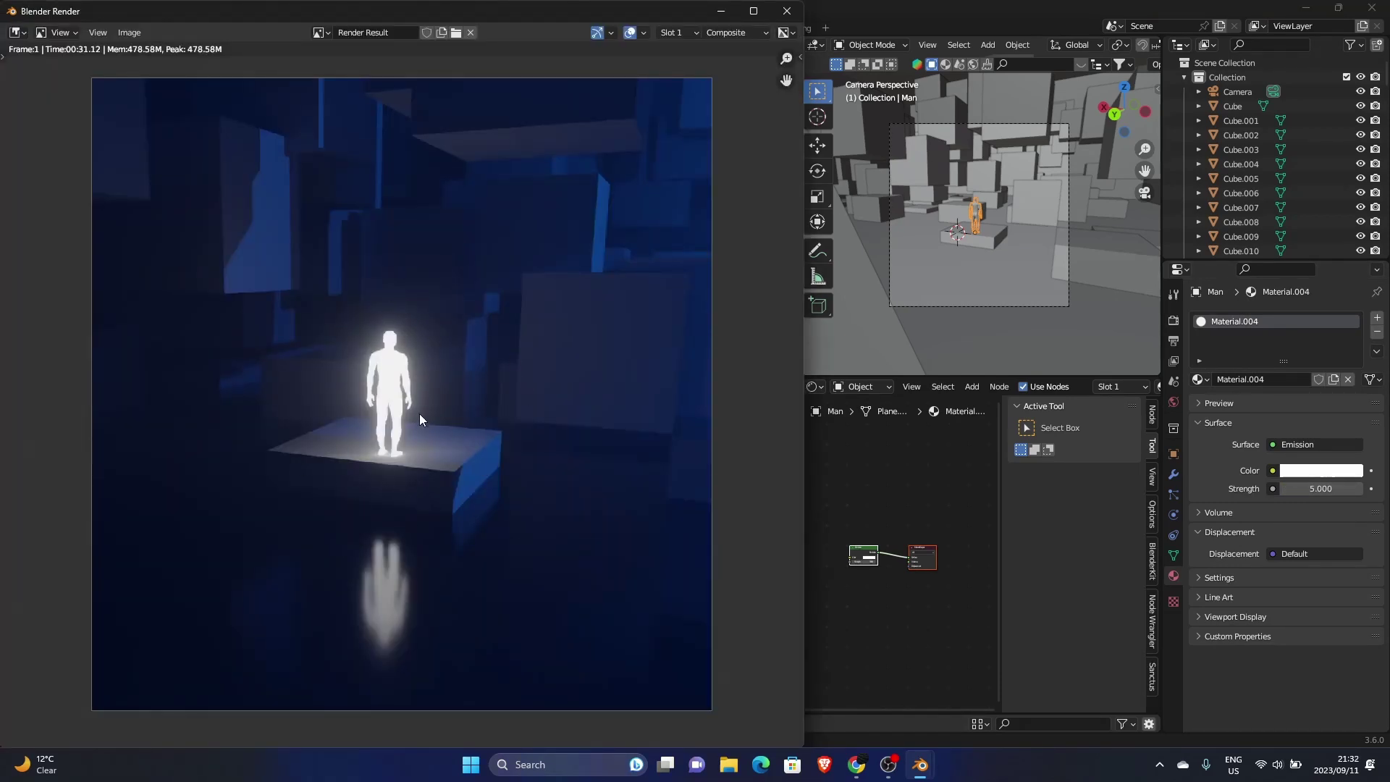
{"action": "key", "text": "Escape"}
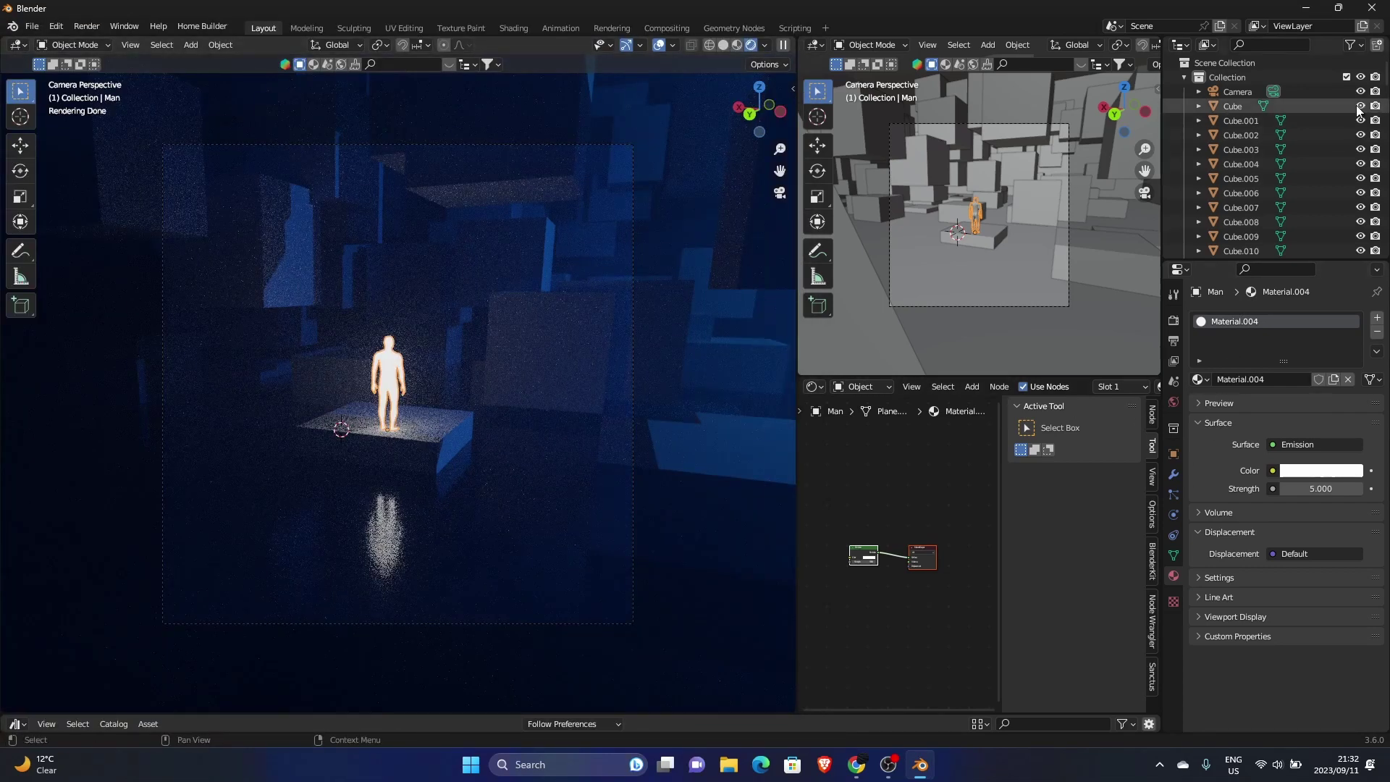
Shift the point light's colour hue, then bring up the floor Plane's Material.003 in Shading.
{"action": "left_click_drag", "start_coordinate": [1384, 82], "coordinate": [1380, 254]}
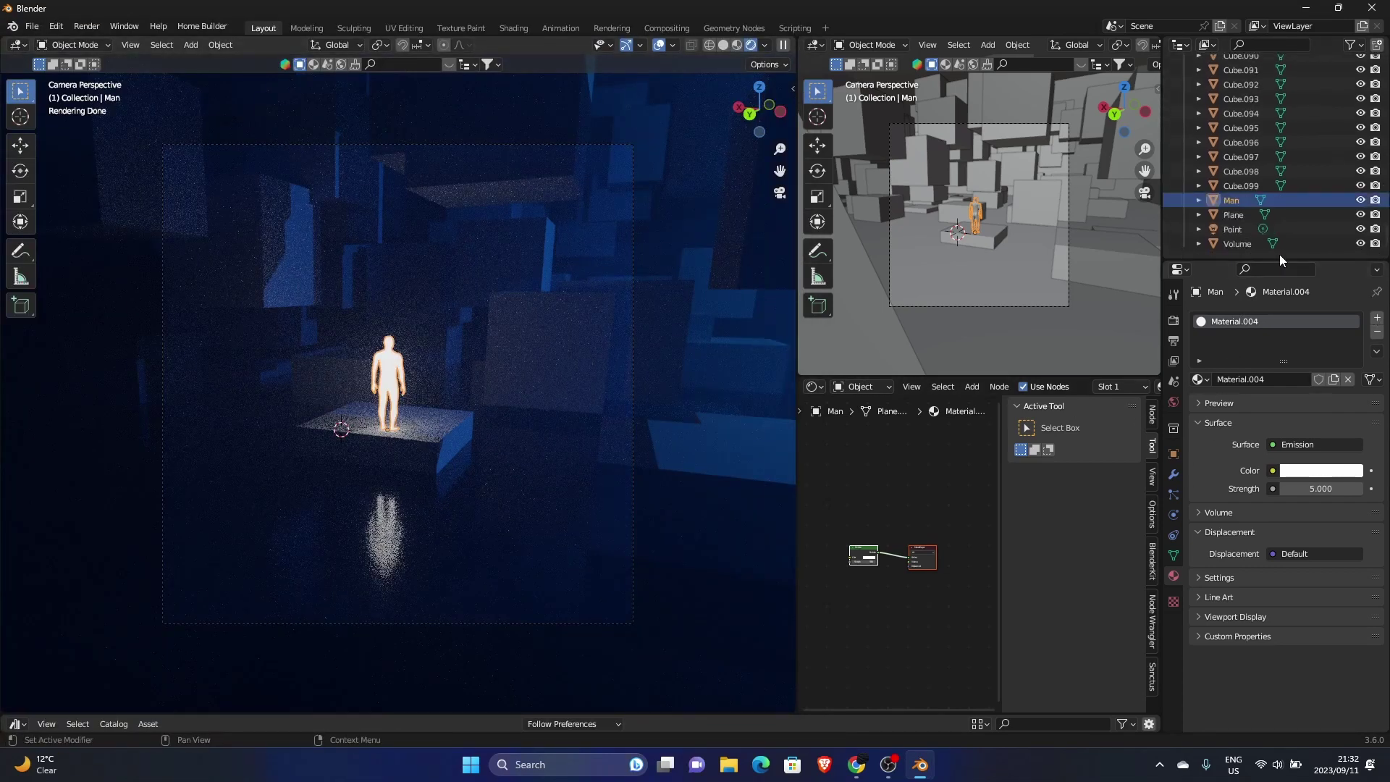
{"action": "left_click", "coordinate": [1232, 228]}
{"action": "left_click", "coordinate": [1289, 400]}
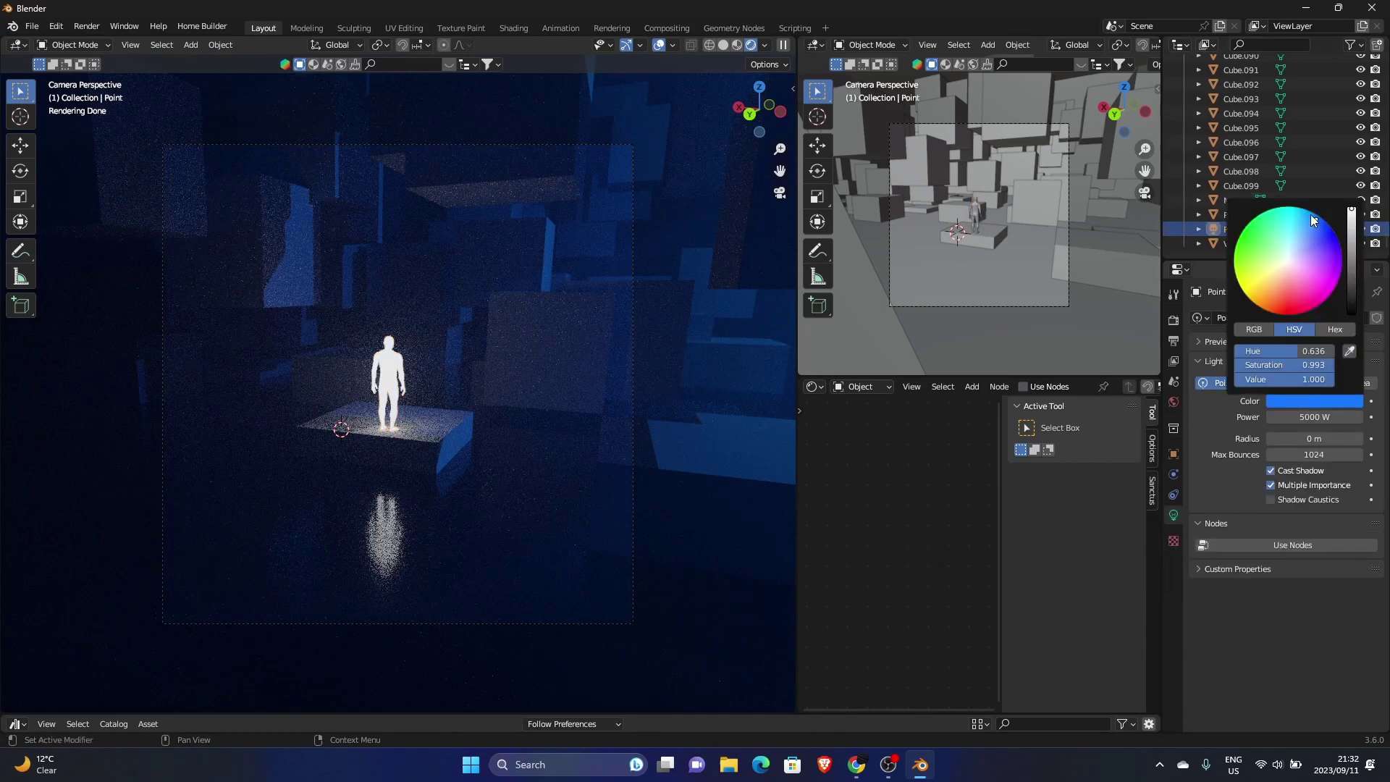
{"action": "mouse_move", "coordinate": [1313, 216]}
{"action": "left_mouse_down"}
{"action": "mouse_move", "coordinate": [1296, 210]}
{"action": "mouse_move", "coordinate": [1238, 246]}
{"action": "mouse_move", "coordinate": [1246, 293]}
{"action": "mouse_move", "coordinate": [1269, 312]}
{"action": "mouse_move", "coordinate": [1242, 232]}
{"action": "mouse_move", "coordinate": [1282, 208]}
{"action": "mouse_move", "coordinate": [1309, 212]}
{"action": "left_mouse_up"}
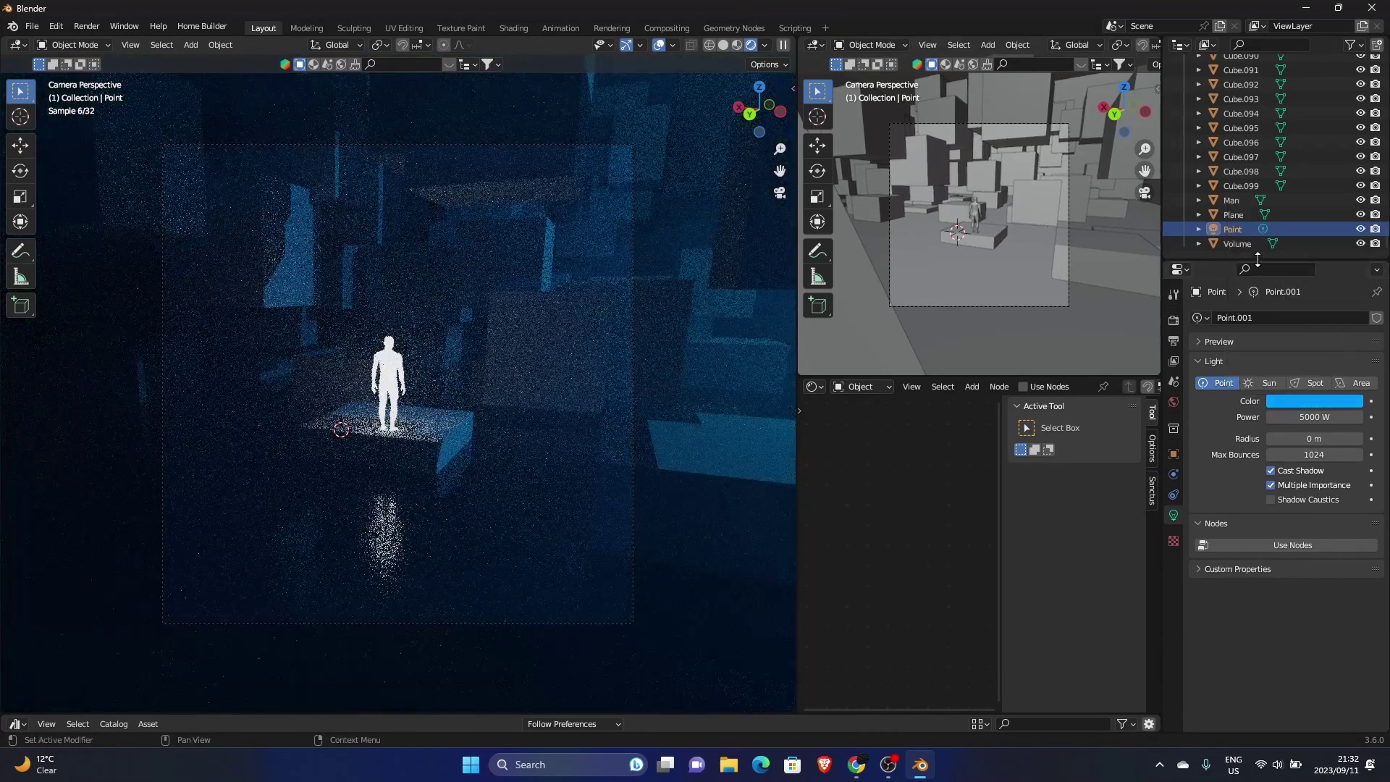
{"action": "left_click", "coordinate": [485, 523]}
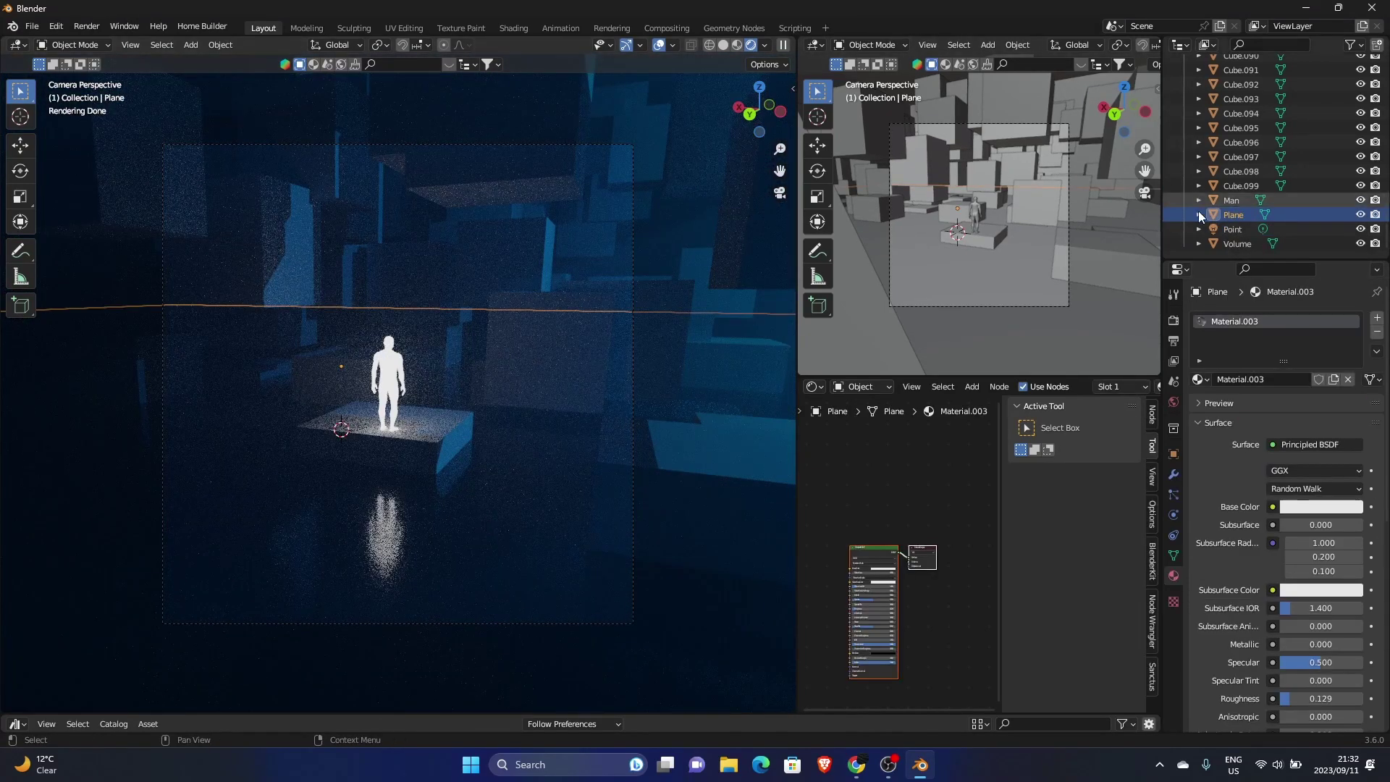
{"action": "left_click", "coordinate": [511, 28]}
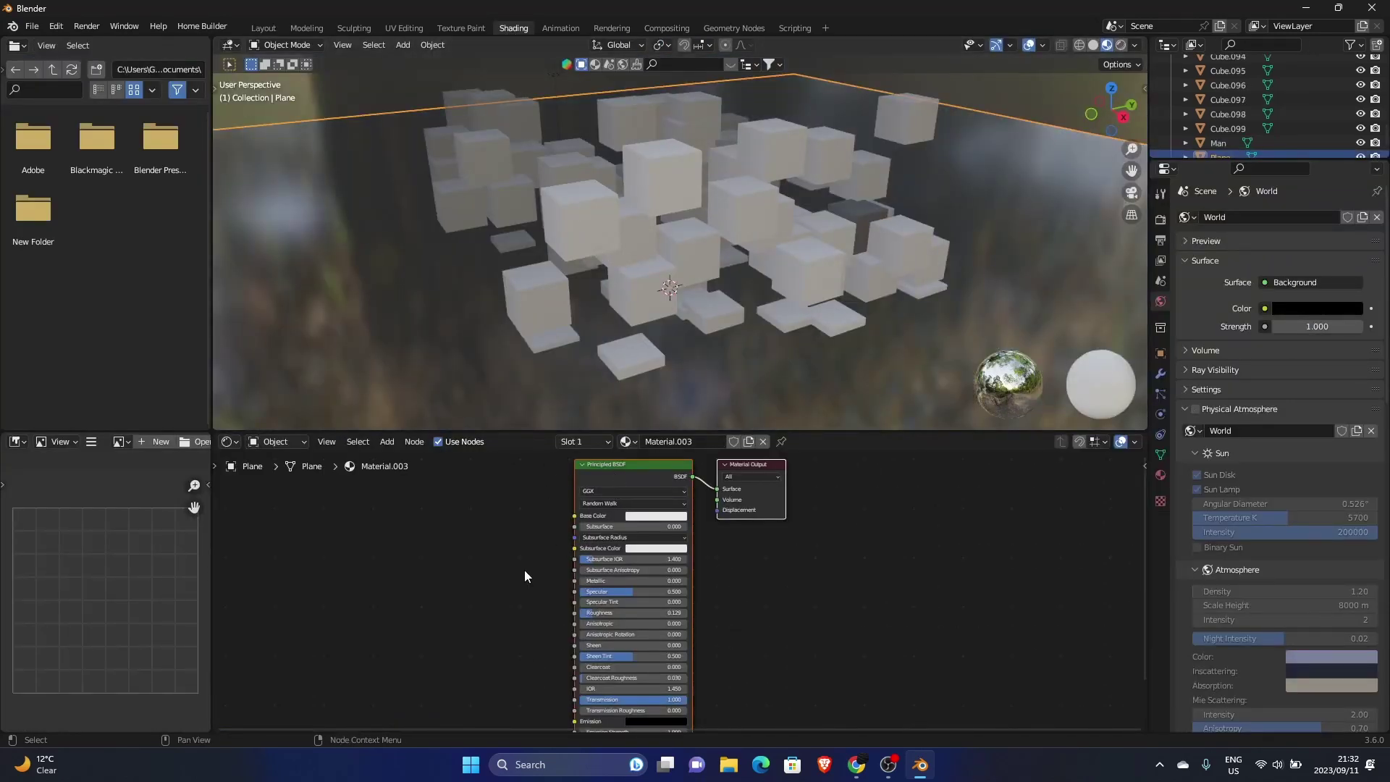
Add a Bump node and connect its Normal to the Principled BSDF's Normal input.
{"action": "middle_click_drag", "start_coordinate": [491, 606], "coordinate": [547, 544]}
{"action": "scroll", "coordinate": [545, 546], "scroll_direction": "down", "scroll_amount": 1}
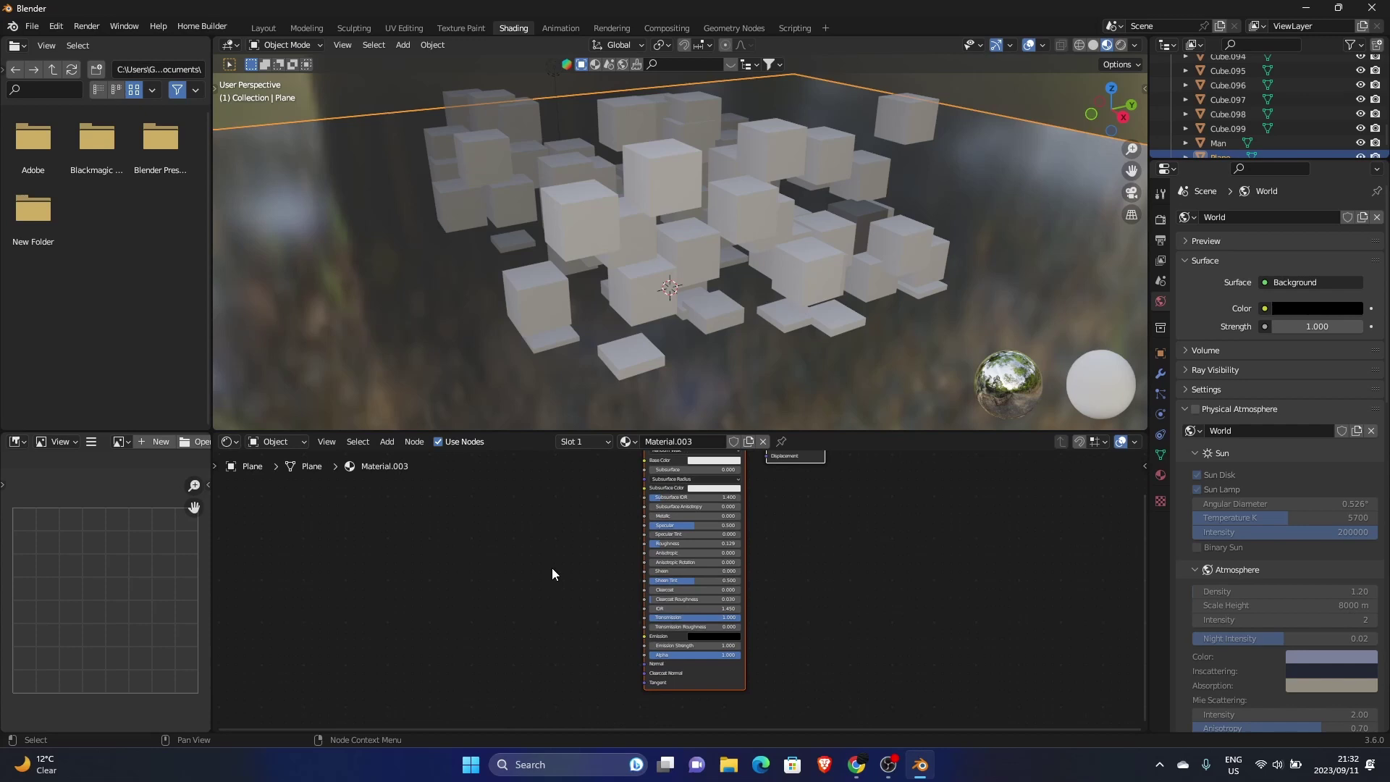
{"action": "key", "text": "shift+a"}
{"action": "left_click", "coordinate": [540, 565]}
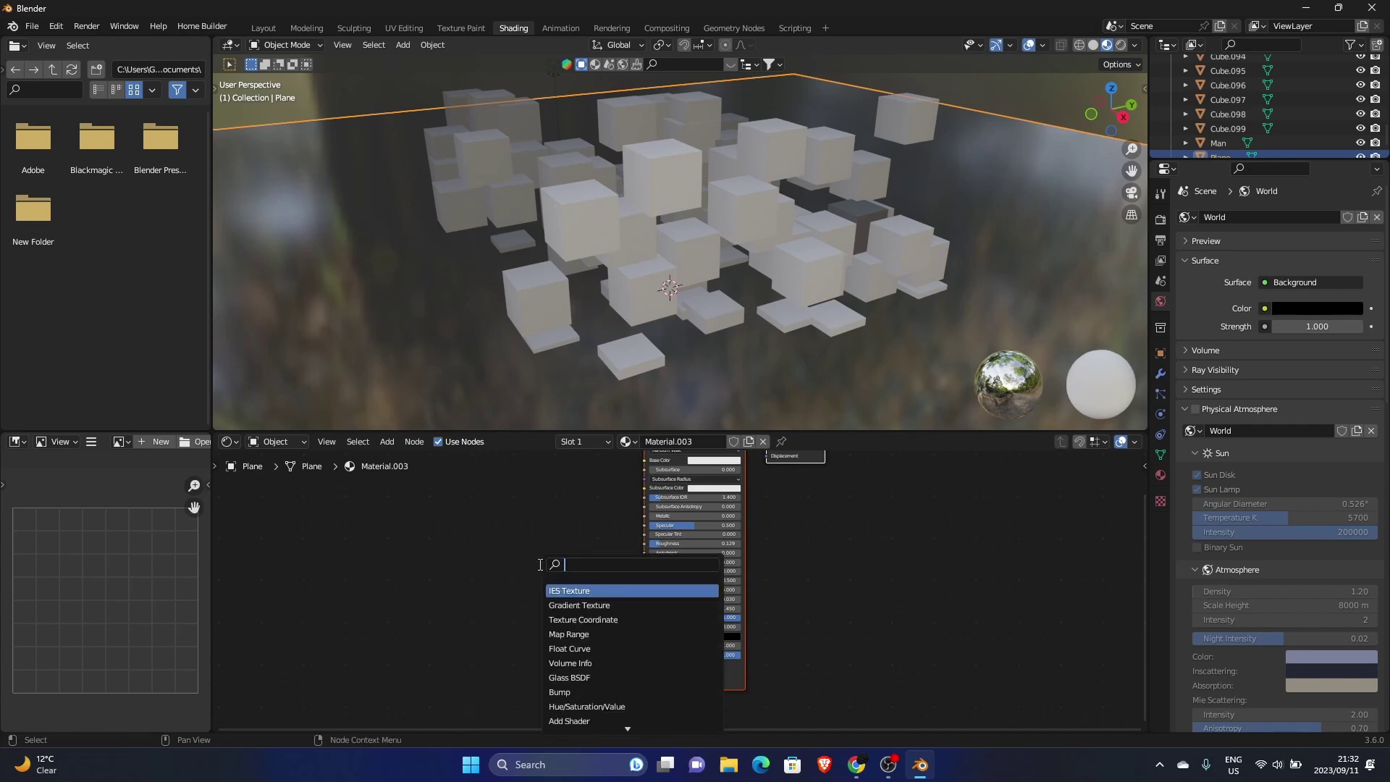
{"action": "type", "text": "bump"}
{"action": "key", "text": "Return"}
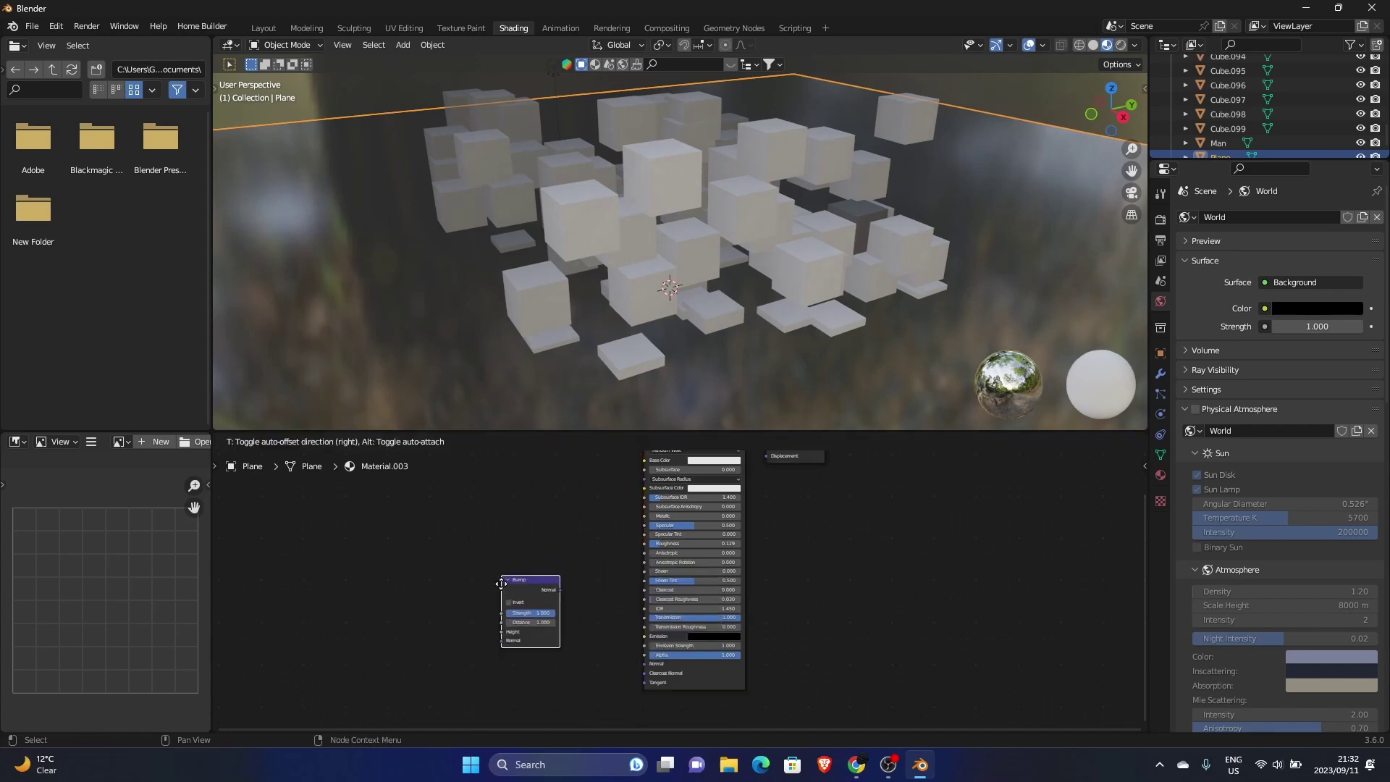
{"action": "left_click", "coordinate": [485, 610]}
{"action": "left_click_drag", "start_coordinate": [543, 617], "coordinate": [641, 667]}
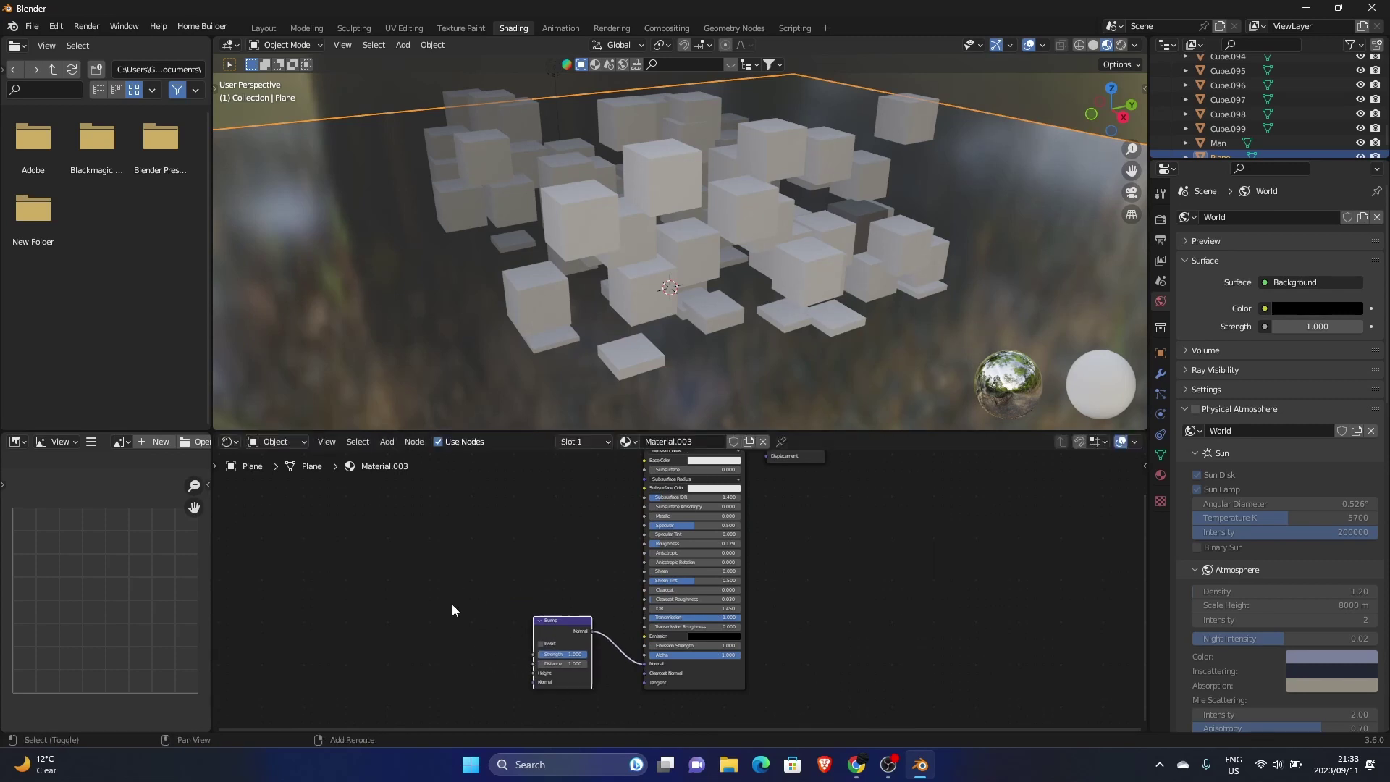
Add a Noise Texture node and link its Fac to the Bump node's Height.
{"action": "key", "text": "shift+a"}
{"action": "left_click", "coordinate": [409, 581]}
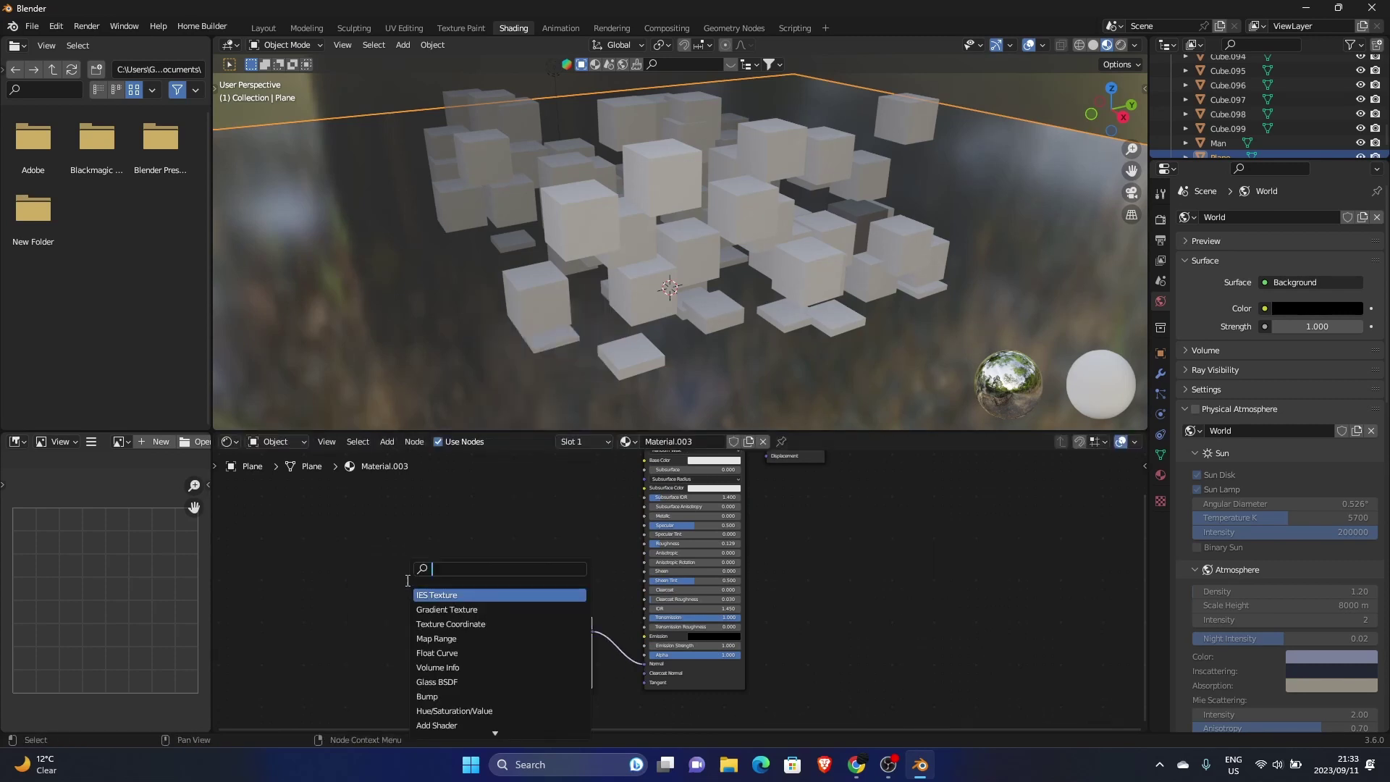
{"action": "type", "text": "noi"}
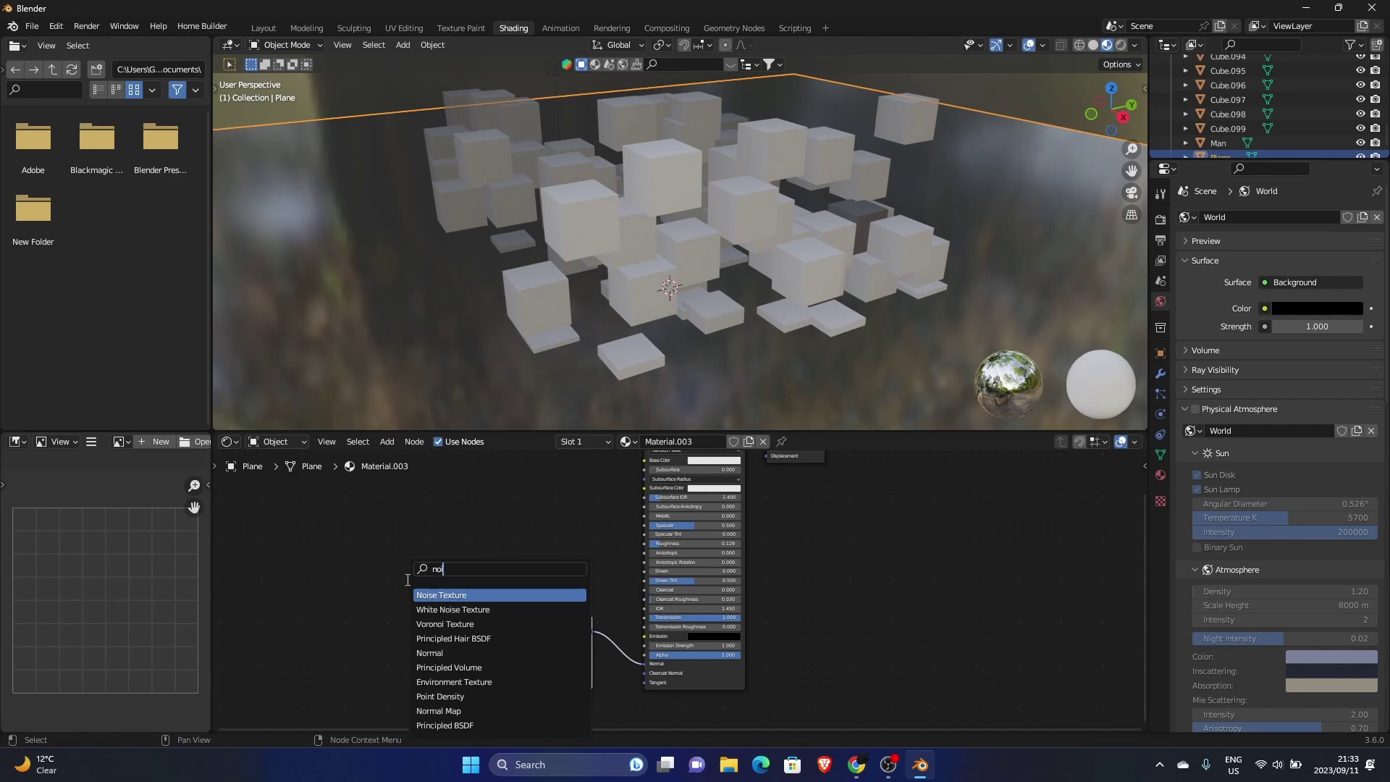
{"action": "key", "text": "Return"}
{"action": "left_click", "coordinate": [403, 615]}
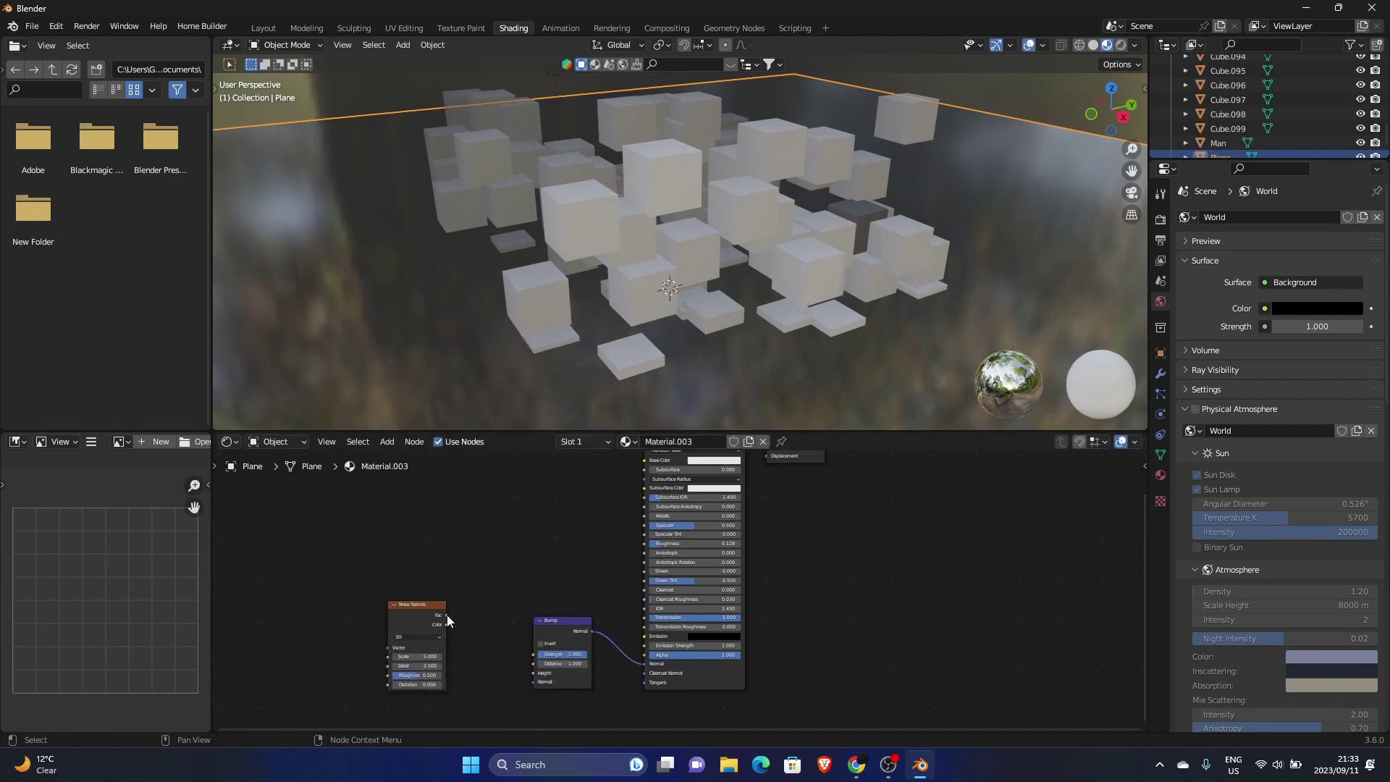
{"action": "left_click_drag", "start_coordinate": [446, 615], "coordinate": [461, 626]}
{"action": "left_click_drag", "start_coordinate": [527, 671], "coordinate": [527, 673]}
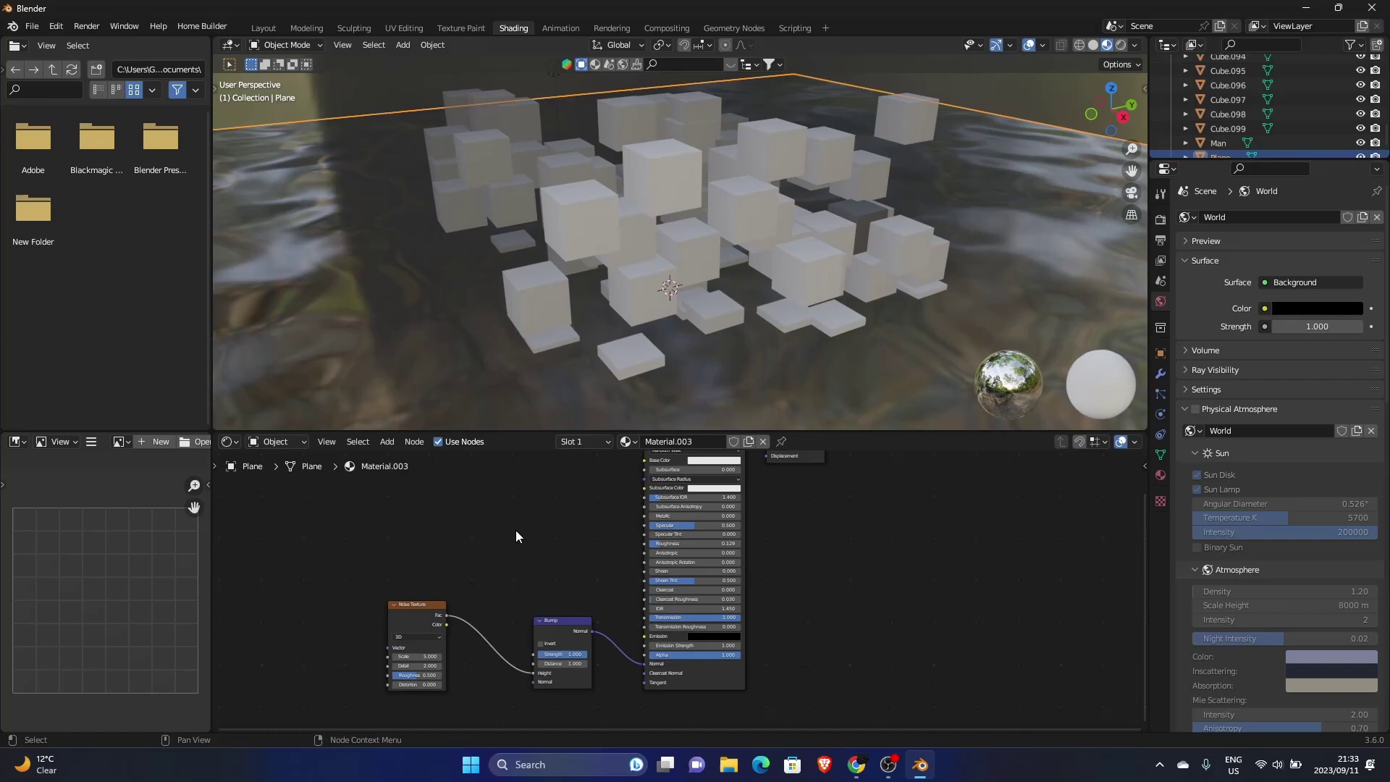
Set noise Scale 100, Detail 5.9, Roughness 0.2, lower bump Strength, and return to Layout.
{"action": "left_click", "coordinate": [418, 656]}
{"action": "key", "text": "BackSpace"}
{"action": "type", "text": "100"}
{"action": "key", "text": "Return"}
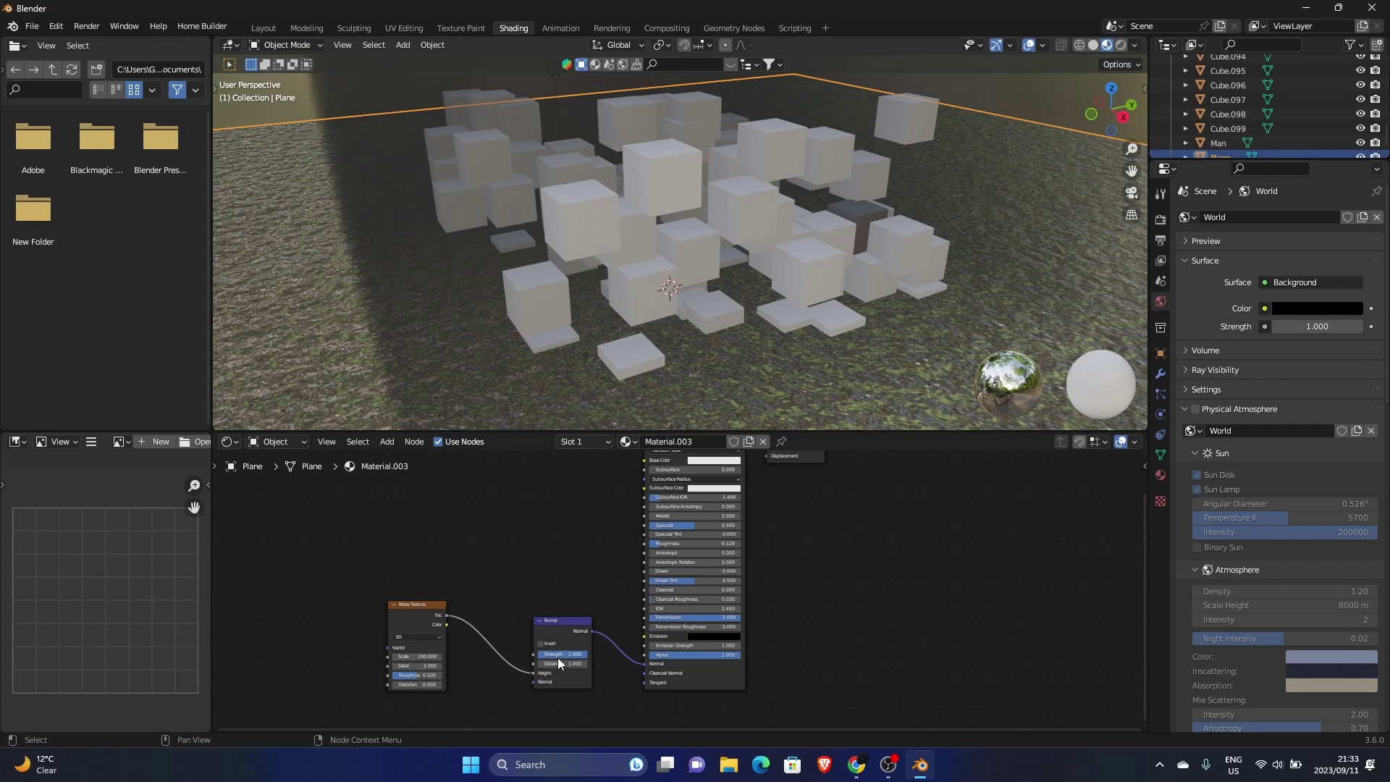
{"action": "left_click_drag", "start_coordinate": [563, 654], "coordinate": [550, 654]}
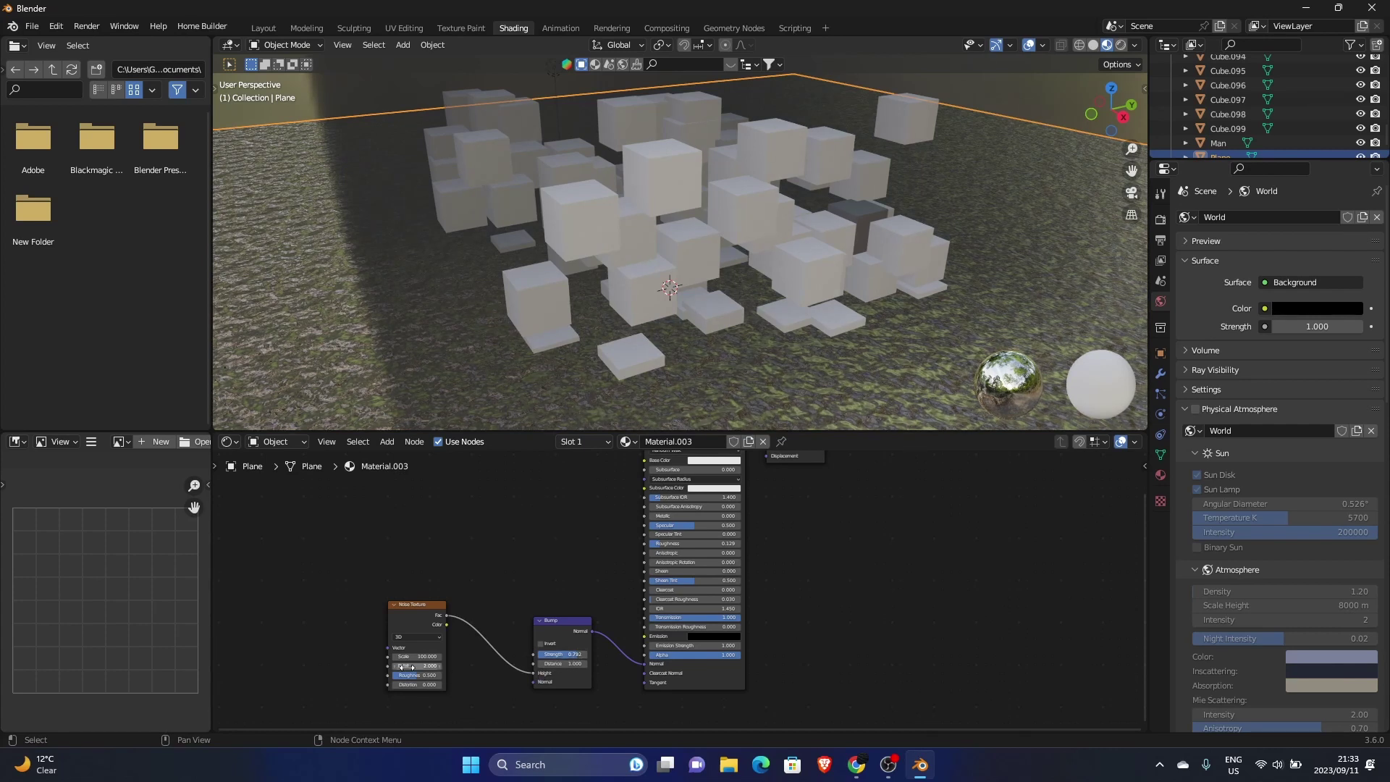
{"action": "left_click_drag", "start_coordinate": [417, 666], "coordinate": [445, 665]}
{"action": "left_click_drag", "start_coordinate": [420, 674], "coordinate": [406, 675]}
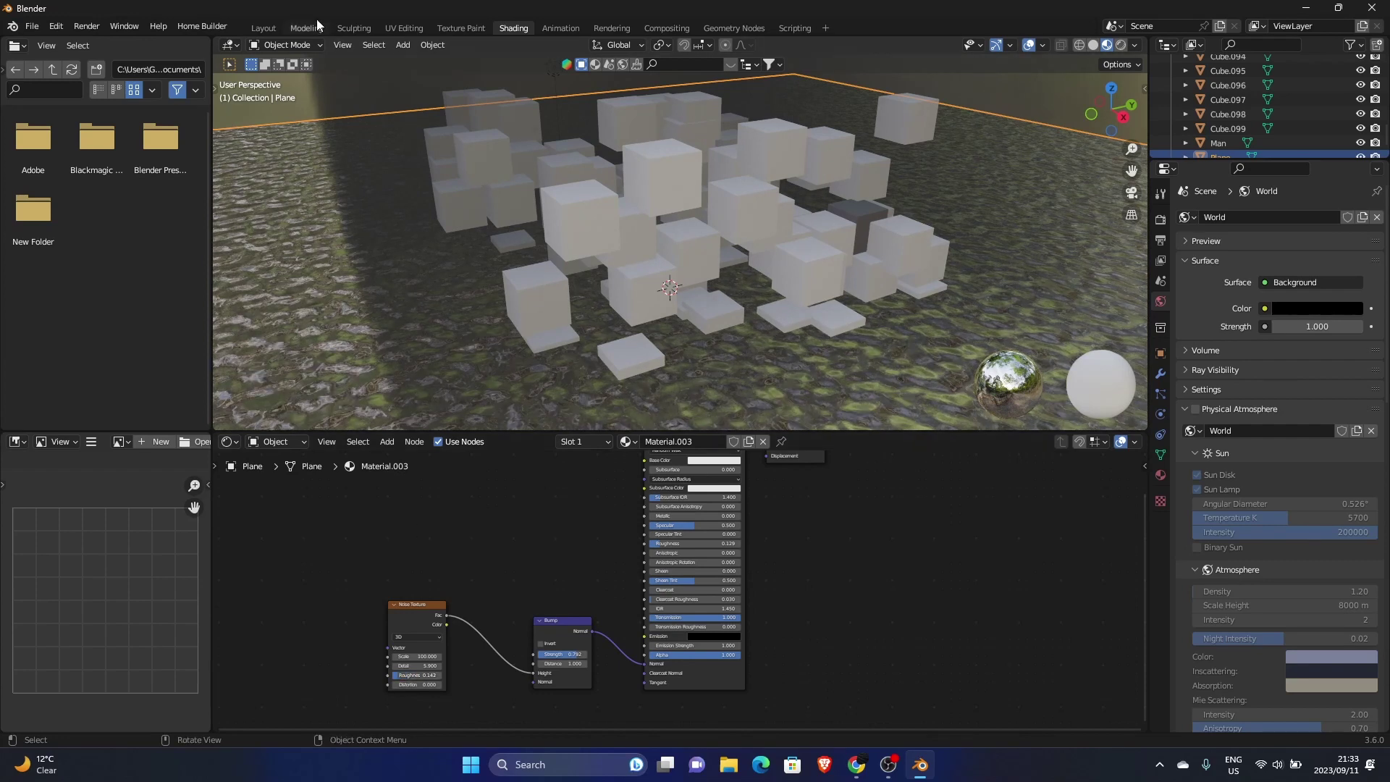
{"action": "left_click", "coordinate": [263, 27]}
Select the floor plane and open its material in the Shading workspace.
{"action": "left_click", "coordinate": [619, 267]}
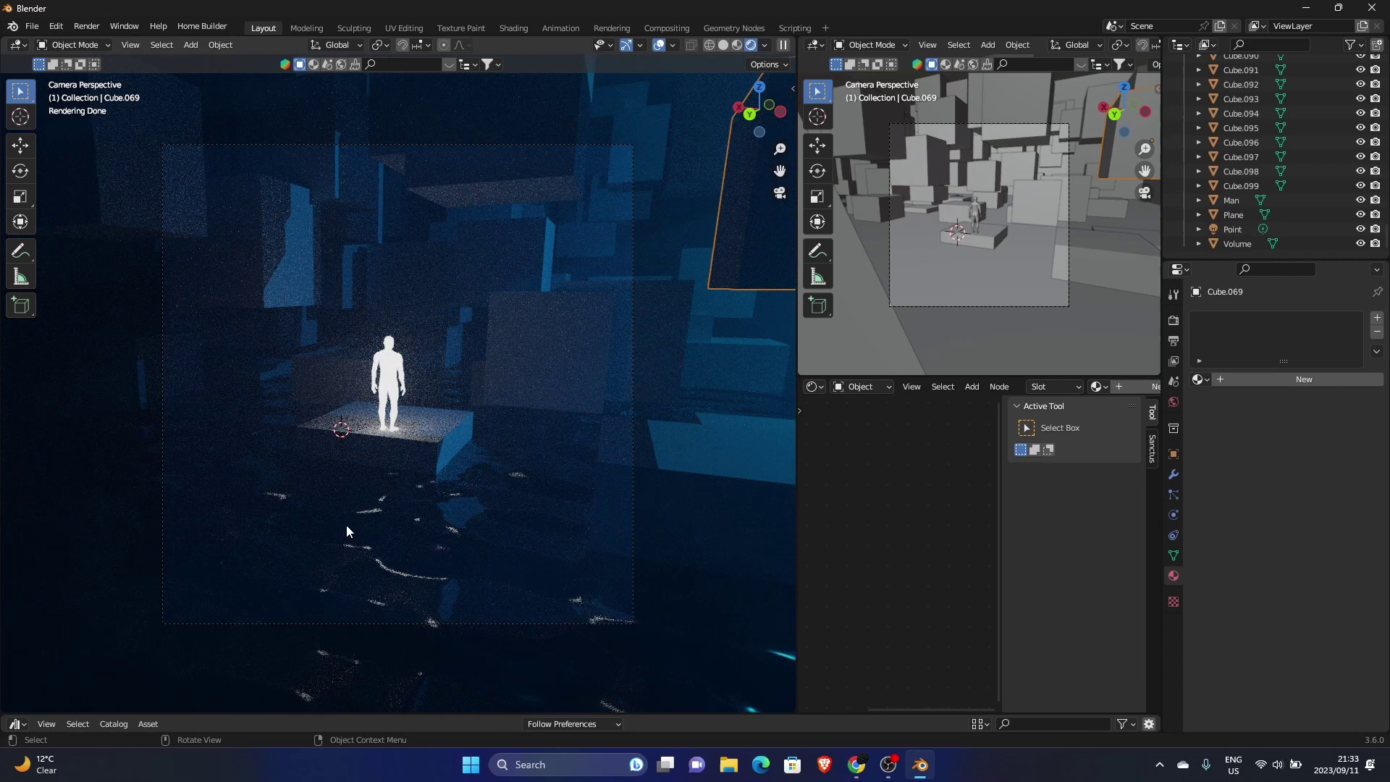
{"action": "left_click", "coordinate": [424, 523]}
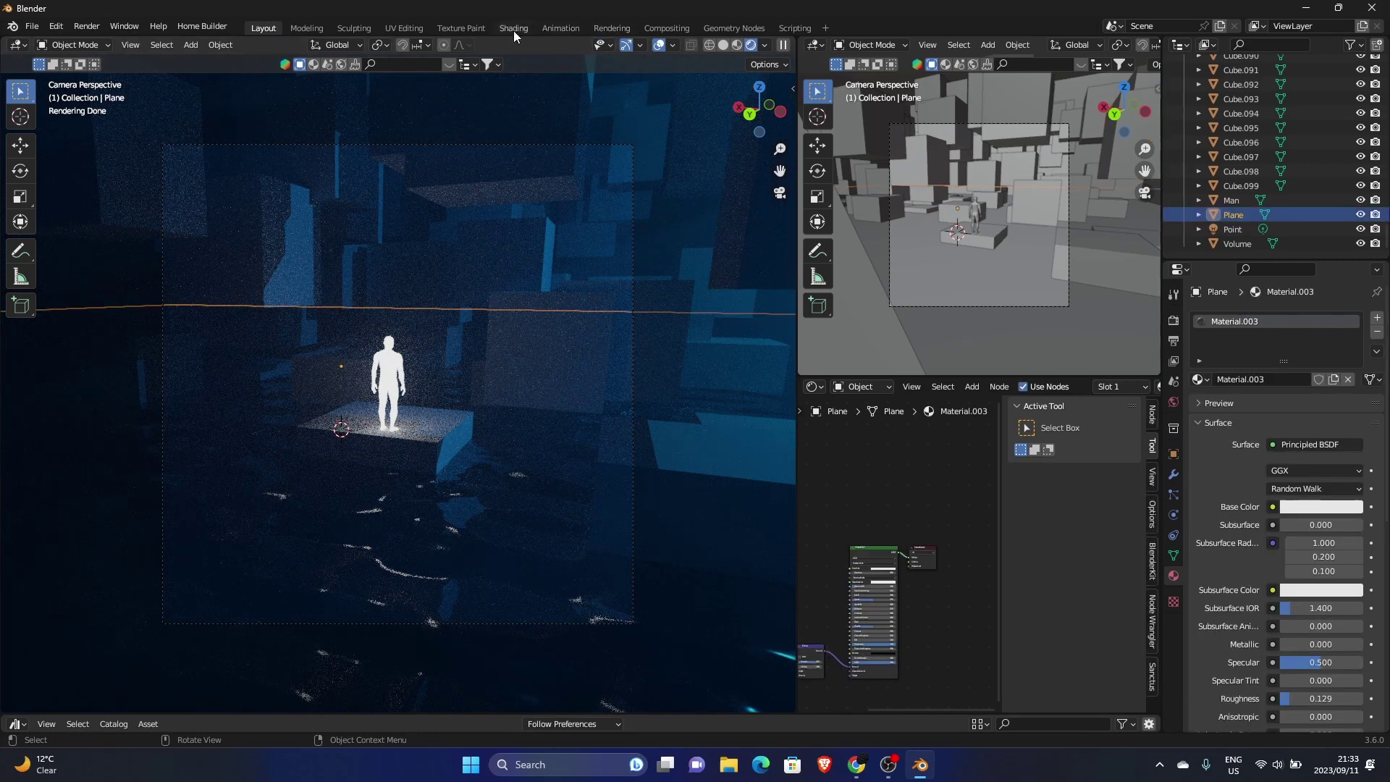
{"action": "left_click", "coordinate": [515, 28]}
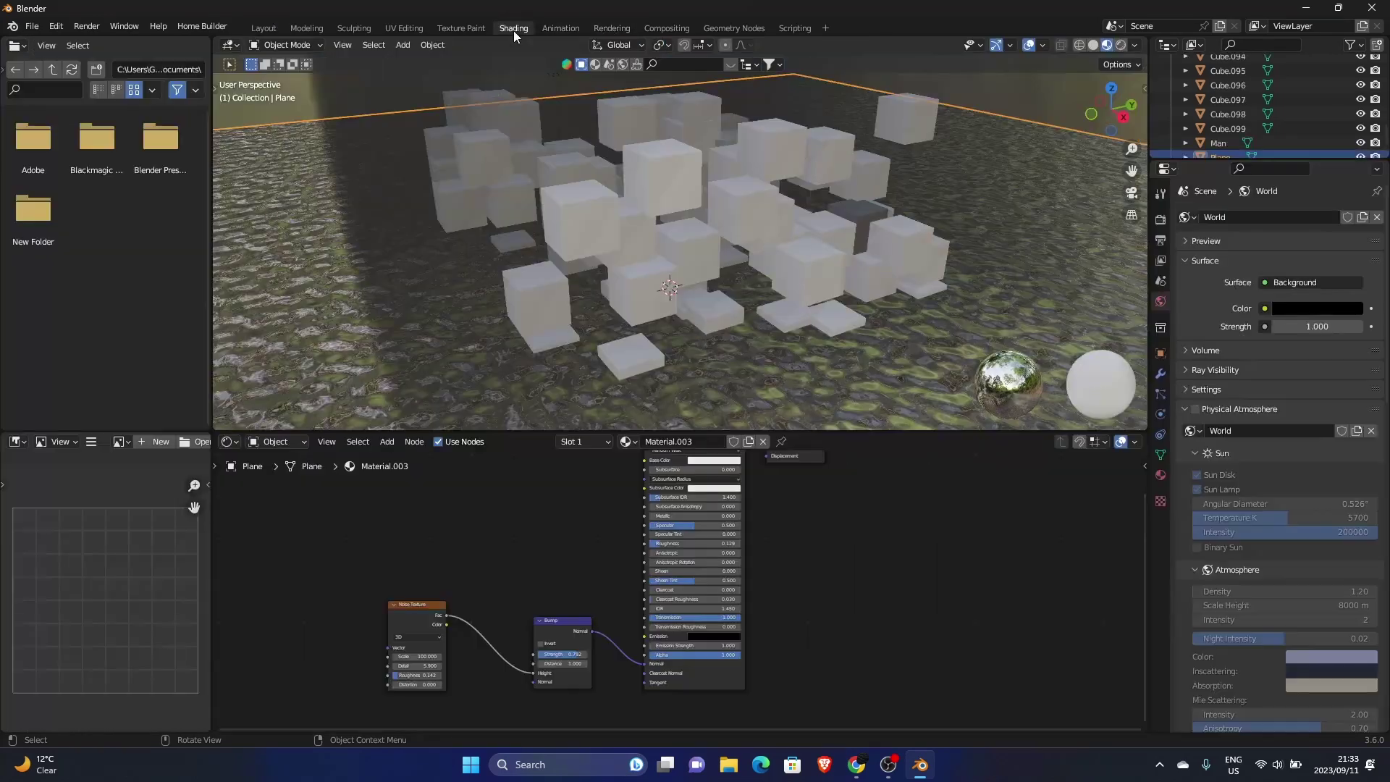
Delete the Bump and Noise Texture nodes from the floor material.
{"action": "left_click", "coordinate": [543, 631]}
{"action": "key", "text": "x"}
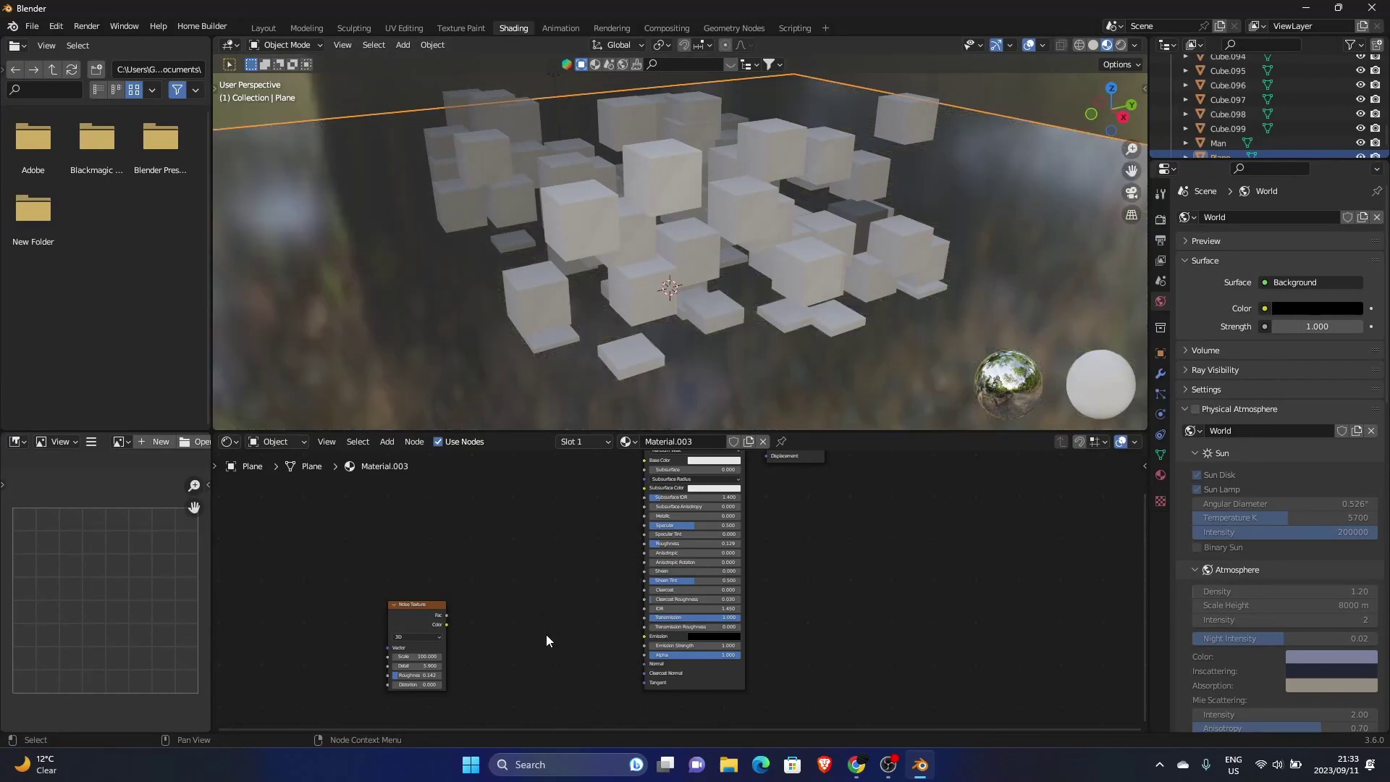
{"action": "left_click", "coordinate": [413, 625]}
{"action": "key", "text": "x"}
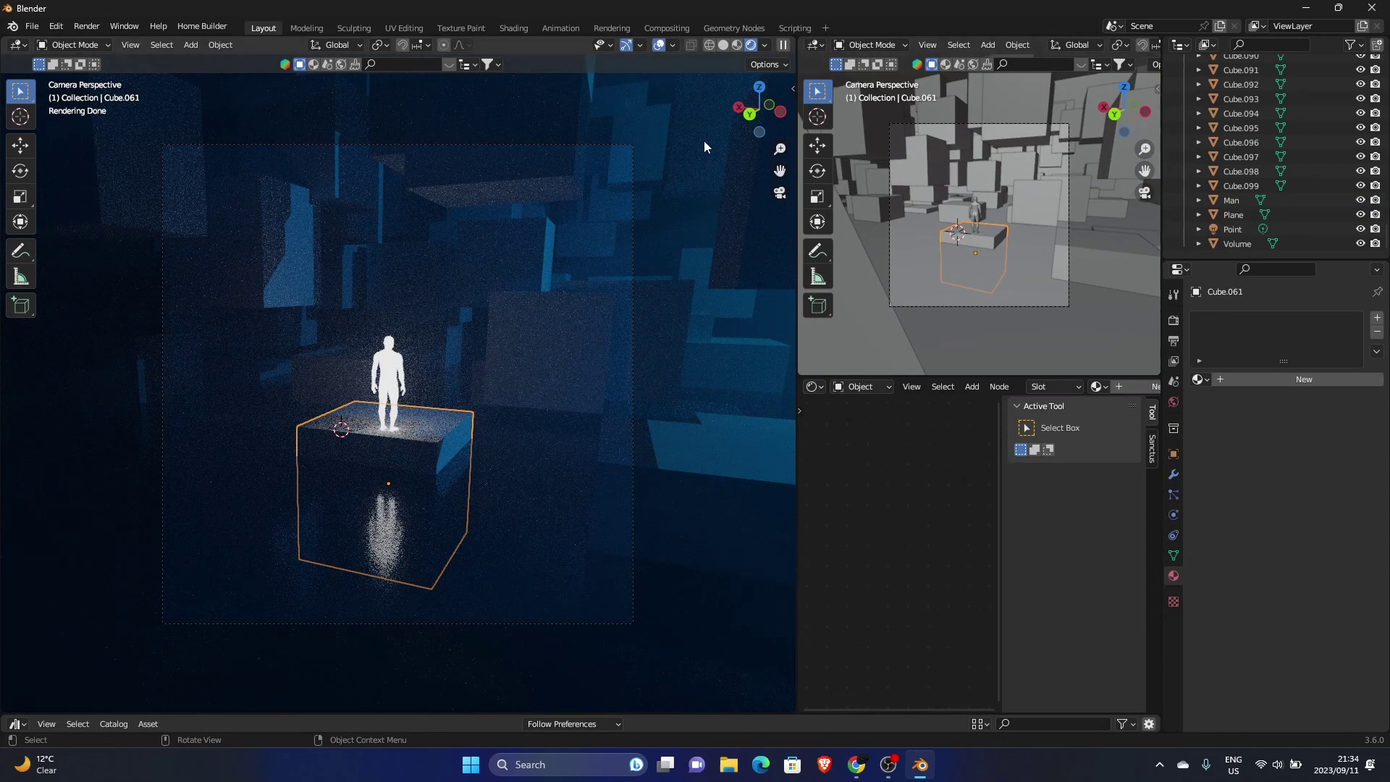
Add a silver preset from the Realtime Materials Metal category to the block under the figure.
{"action": "left_click", "coordinate": [791, 88]}
{"action": "left_click_drag", "start_coordinate": [682, 94], "coordinate": [762, 142]}
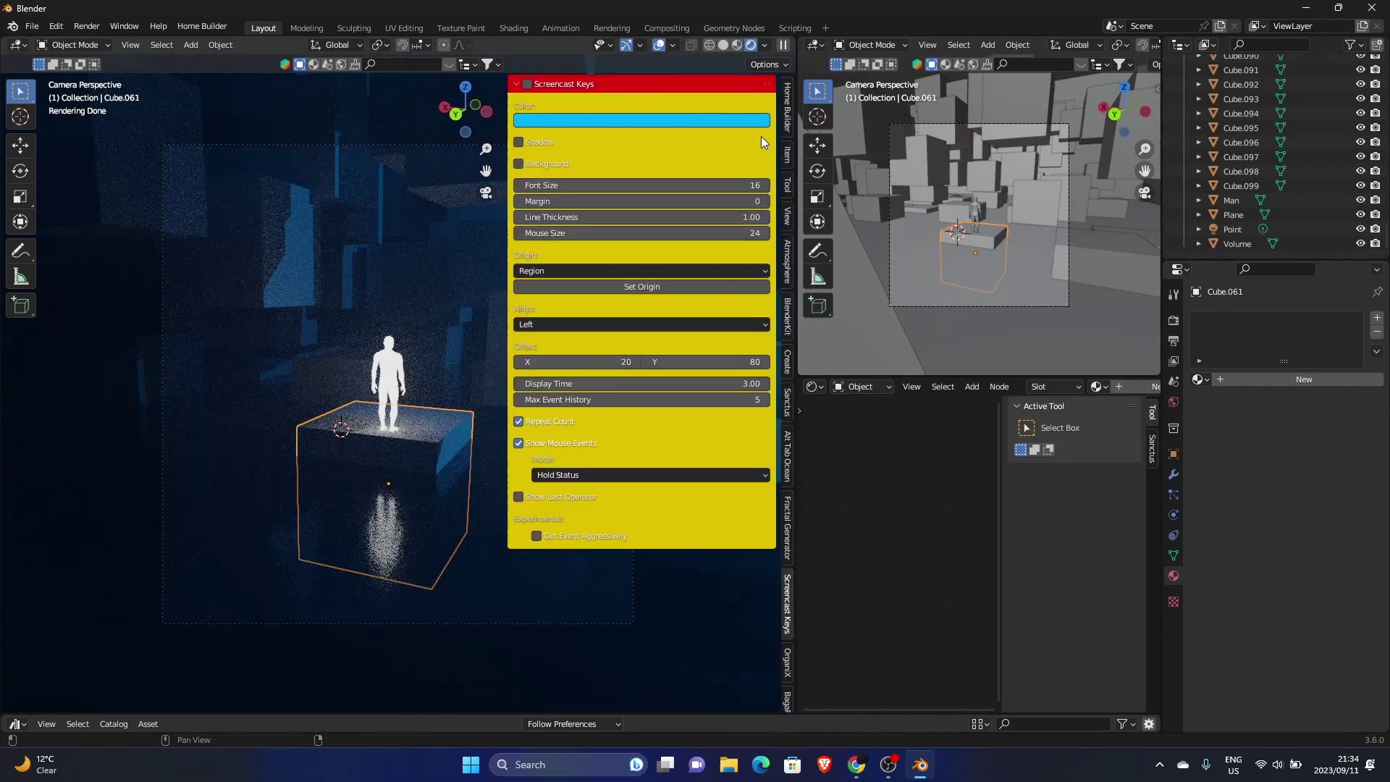
{"action": "scroll", "coordinate": [786, 554], "scroll_direction": "down", "scroll_amount": 10}
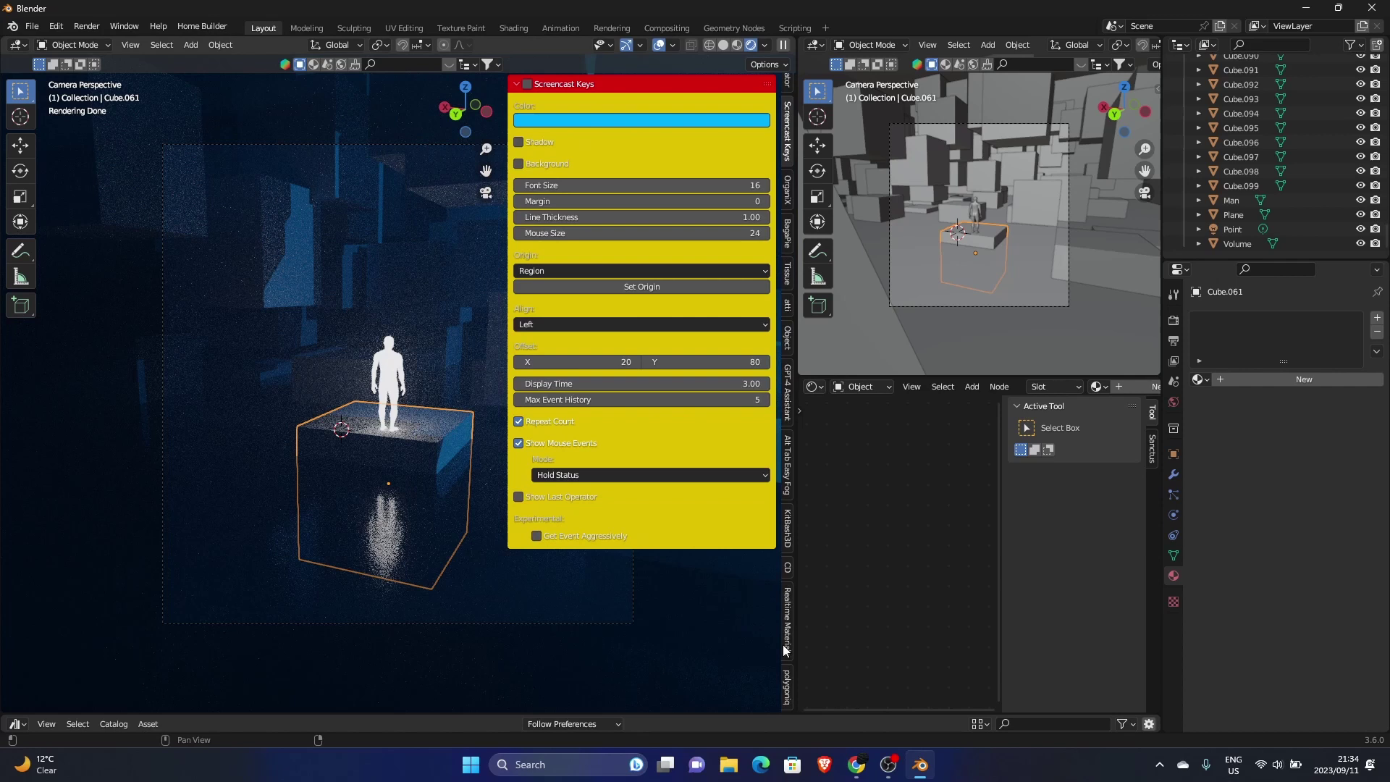
{"action": "left_click", "coordinate": [788, 643]}
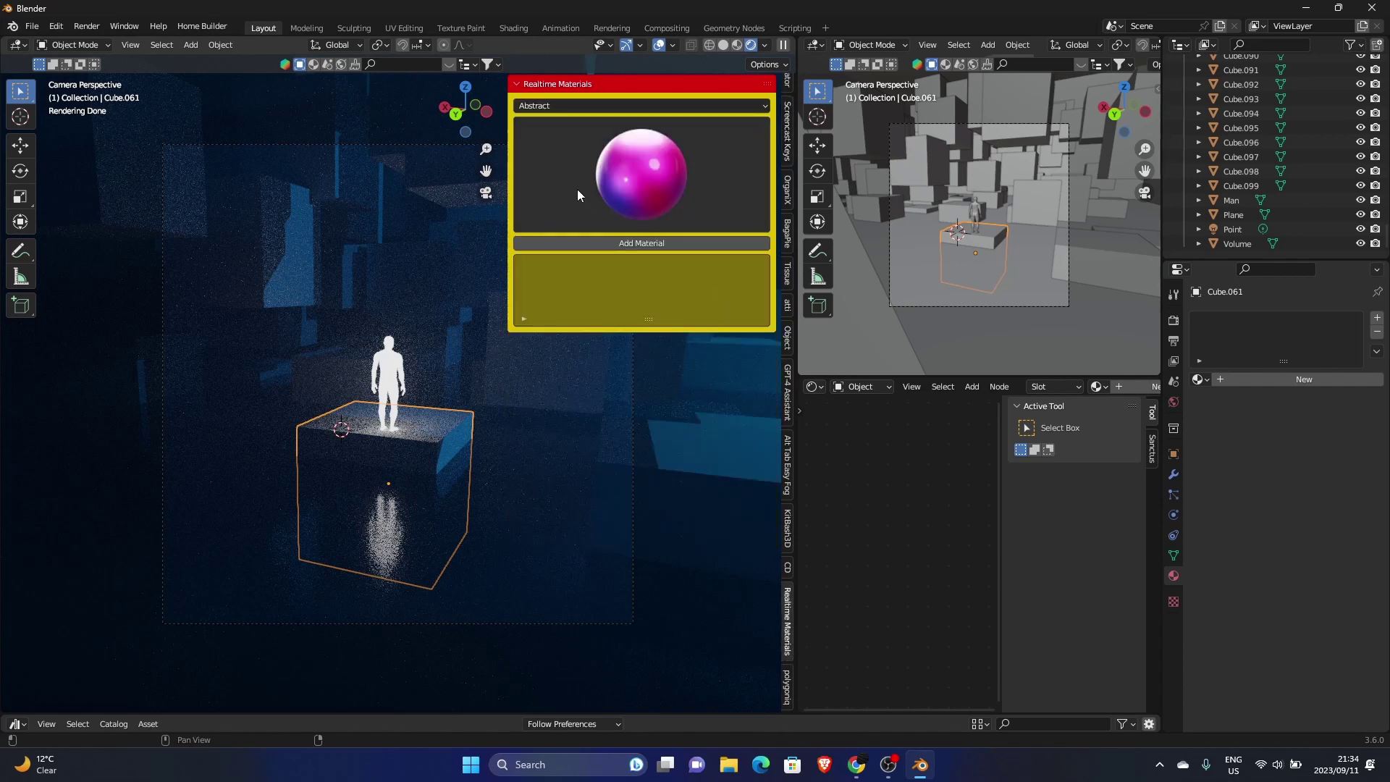
{"action": "left_click", "coordinate": [566, 105]}
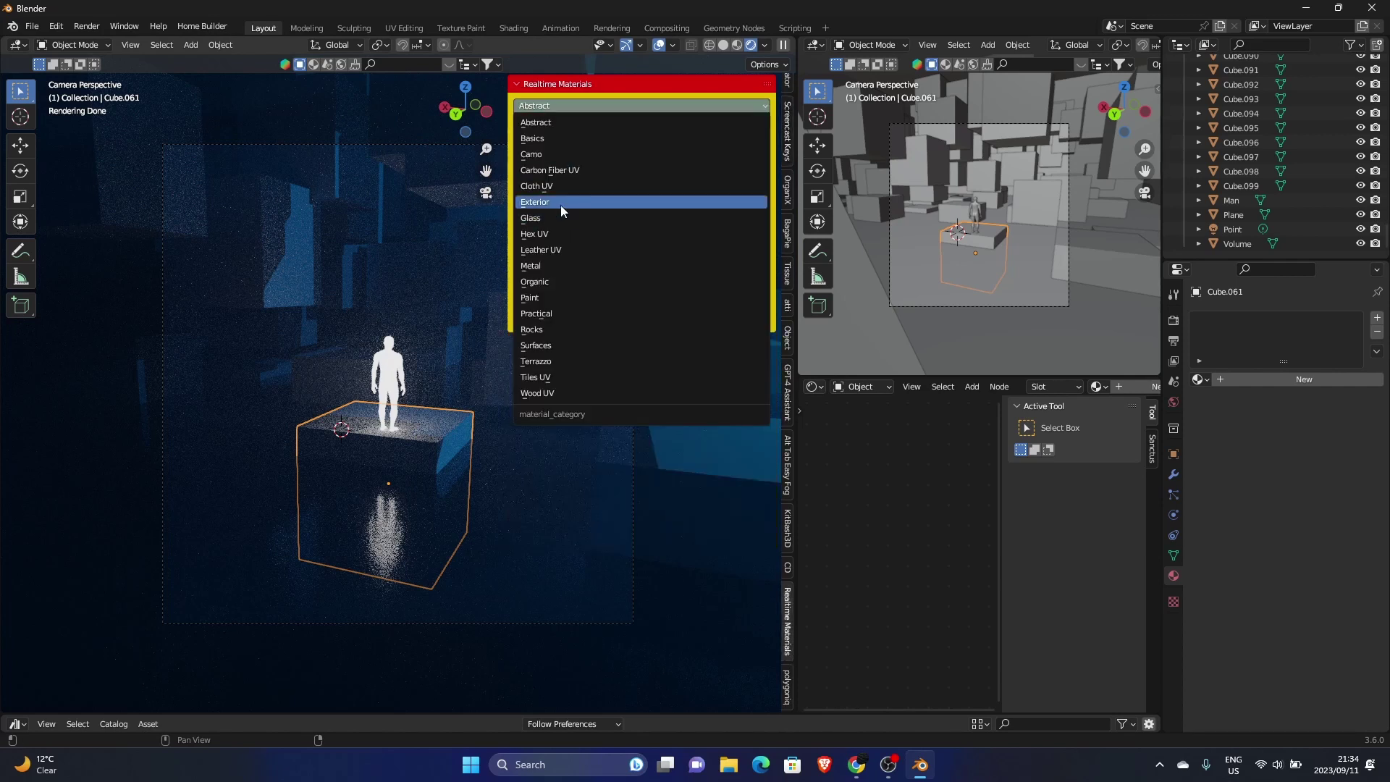
{"action": "left_click", "coordinate": [551, 266]}
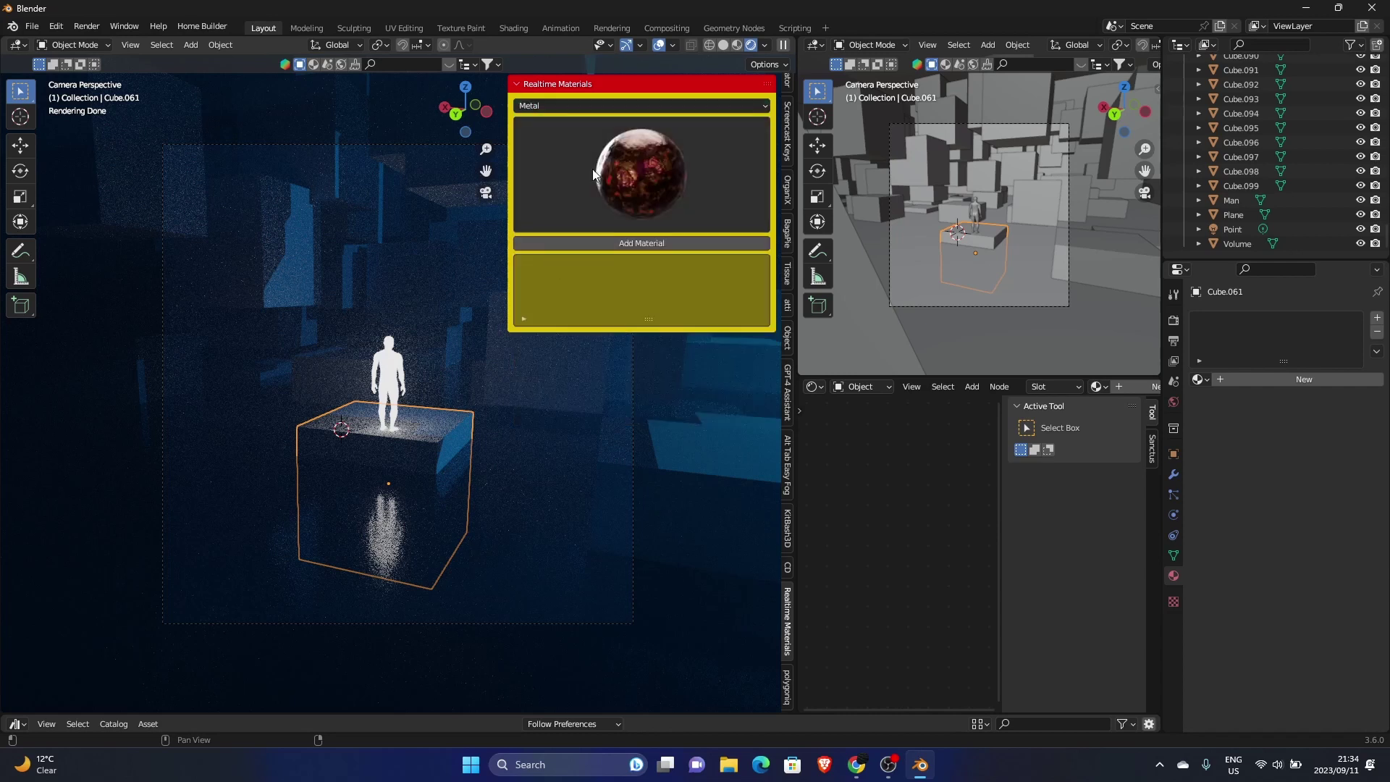
{"action": "left_click", "coordinate": [594, 174]}
{"action": "left_click", "coordinate": [532, 403]}
{"action": "left_click", "coordinate": [608, 242]}
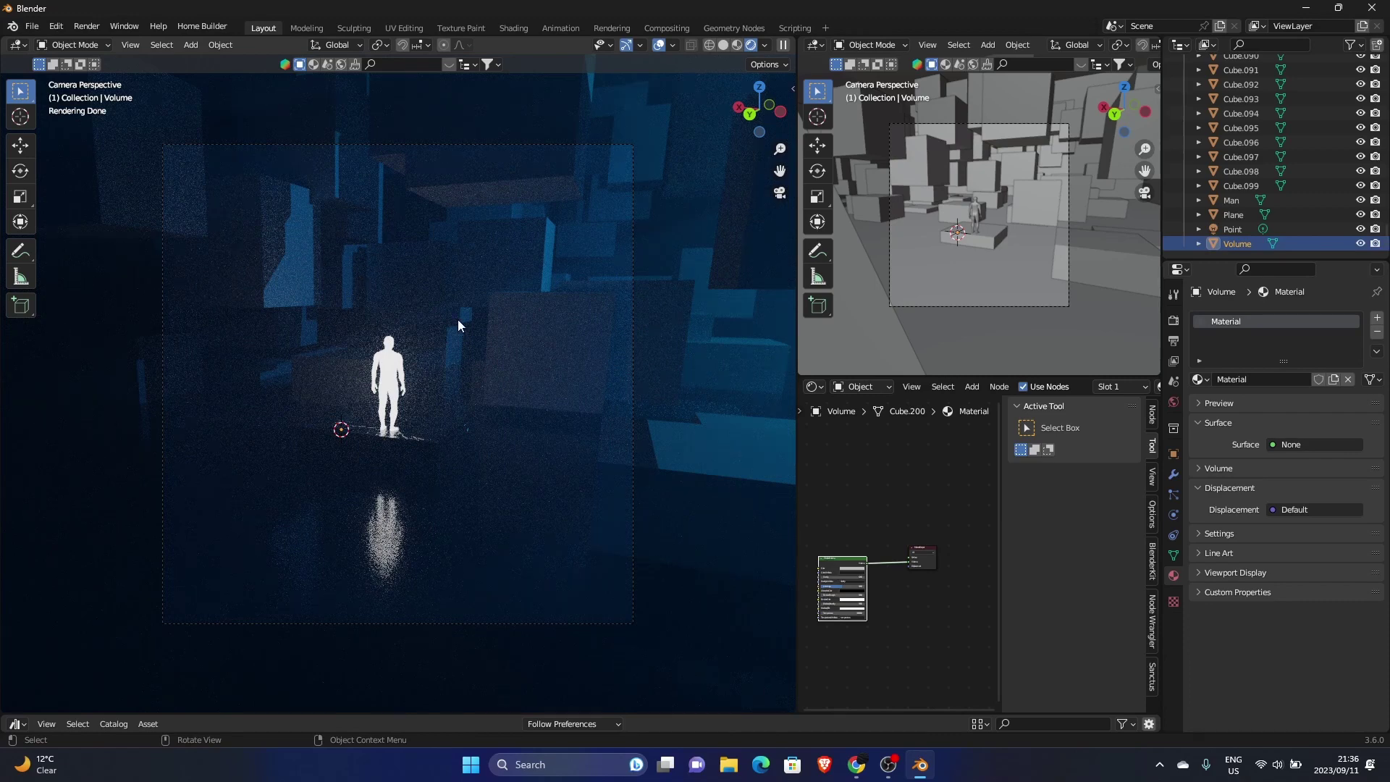
{"action": "mouse_move", "coordinate": [458, 325]}
{"action": "middle_mouse_down"}
{"action": "mouse_move", "coordinate": [154, 329]}
{"action": "mouse_move", "coordinate": [221, 316]}
{"action": "mouse_move", "coordinate": [190, 333]}
{"action": "mouse_move", "coordinate": [453, 344]}
{"action": "middle_mouse_up"}
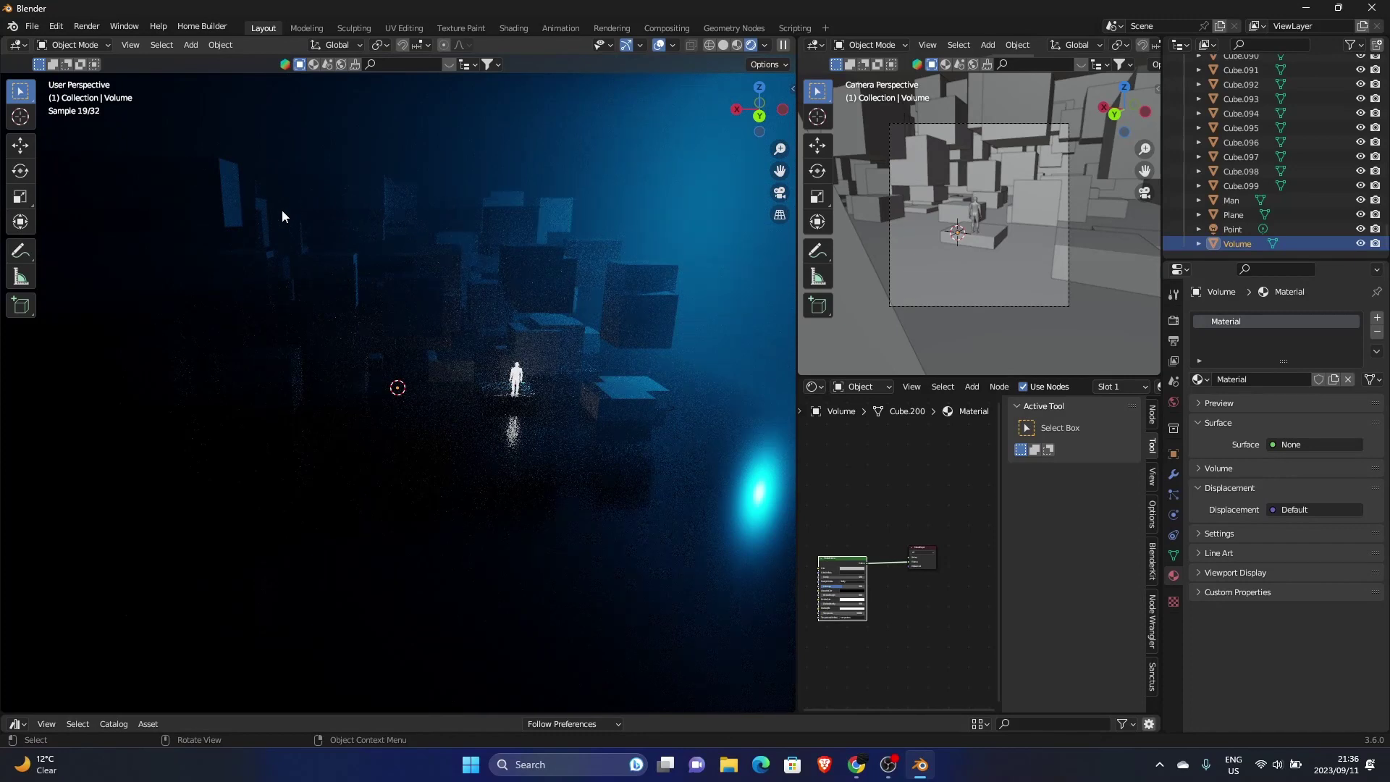
{"action": "middle_click_drag", "start_coordinate": [373, 374], "coordinate": [685, 553]}
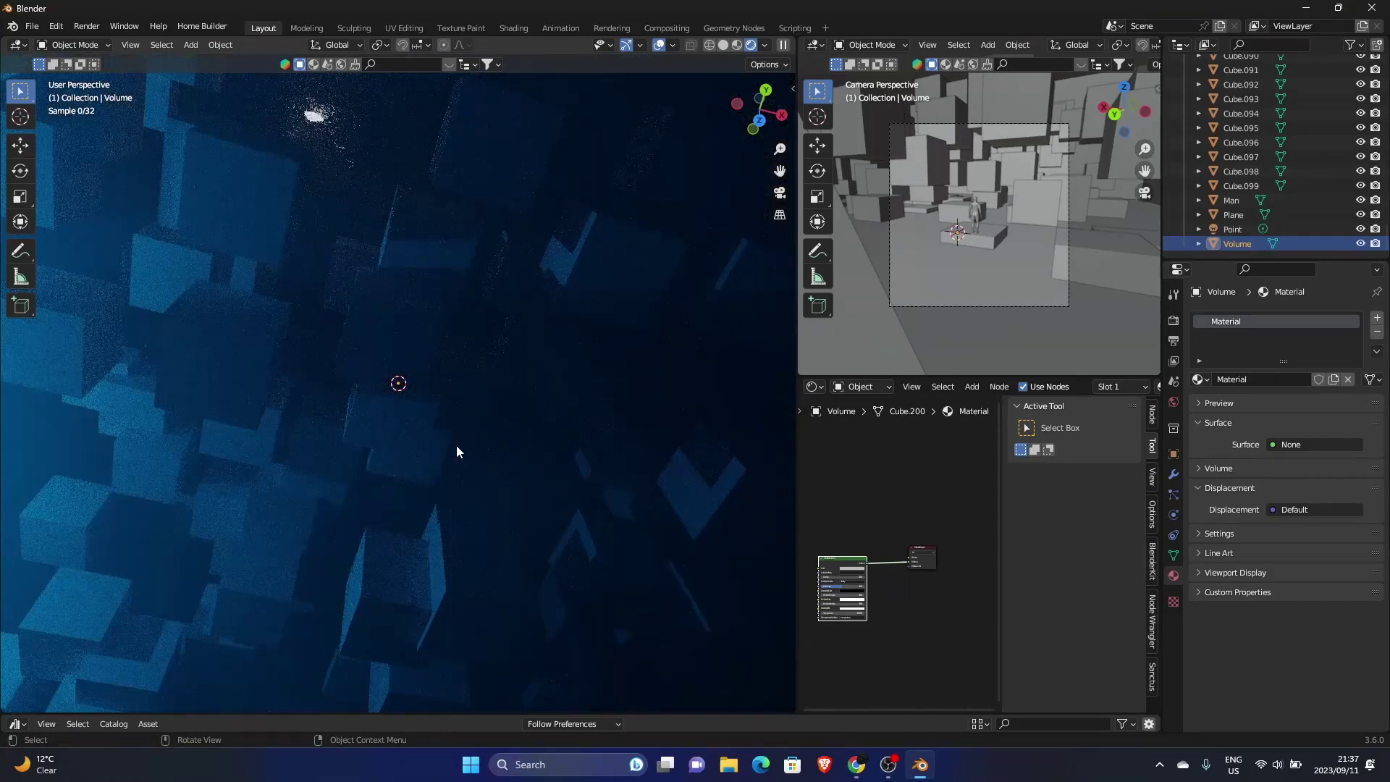
{"action": "scroll", "coordinate": [456, 445], "scroll_direction": "down", "scroll_amount": 4}
{"action": "middle_click_drag", "start_coordinate": [457, 445], "coordinate": [472, 400]}
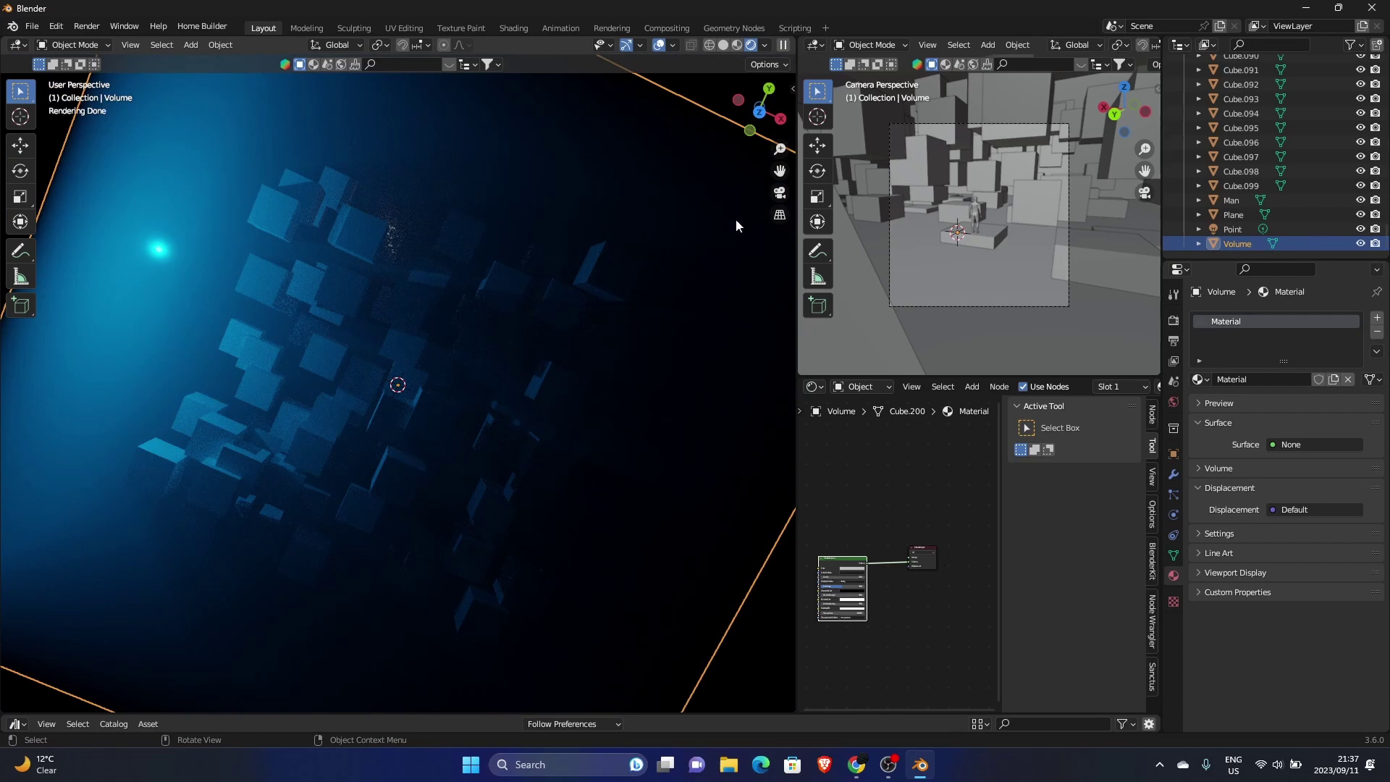
{"action": "left_click", "coordinate": [780, 193]}
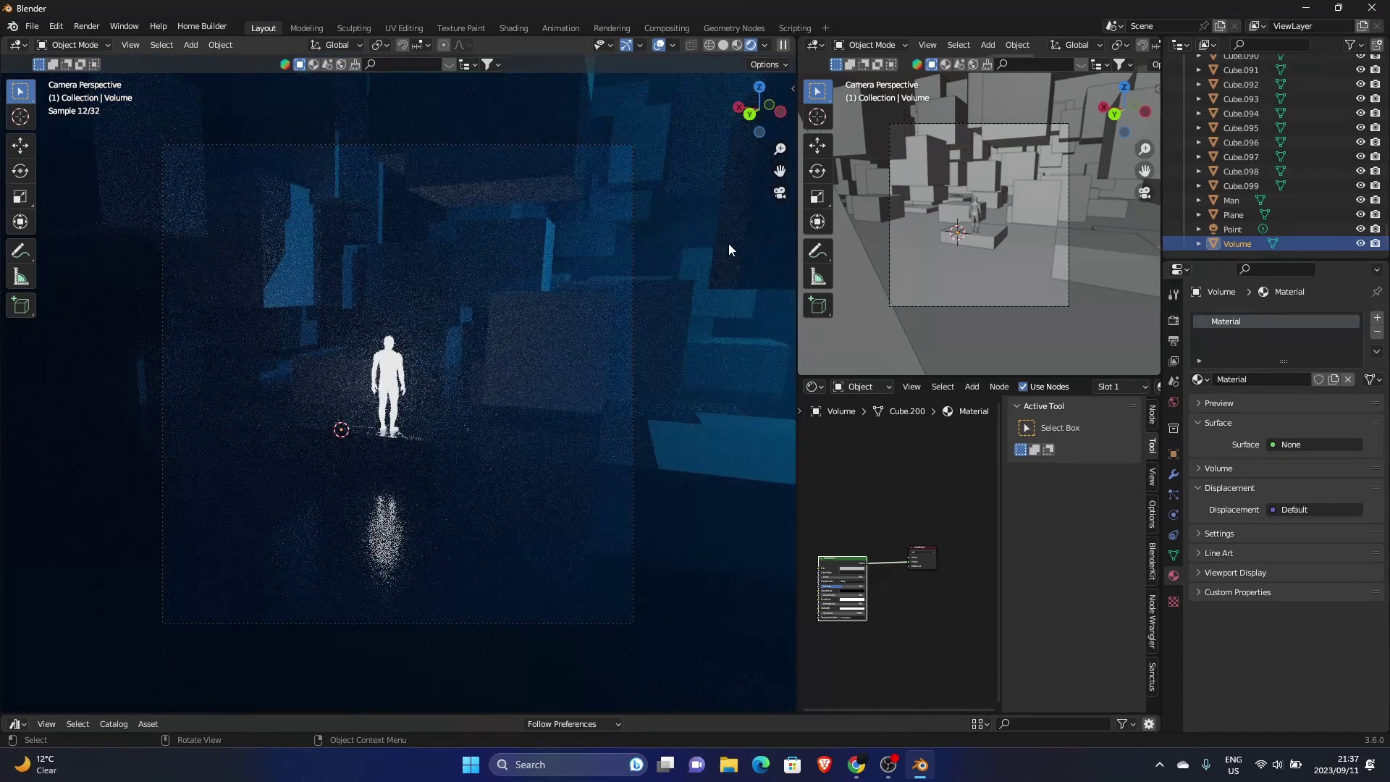